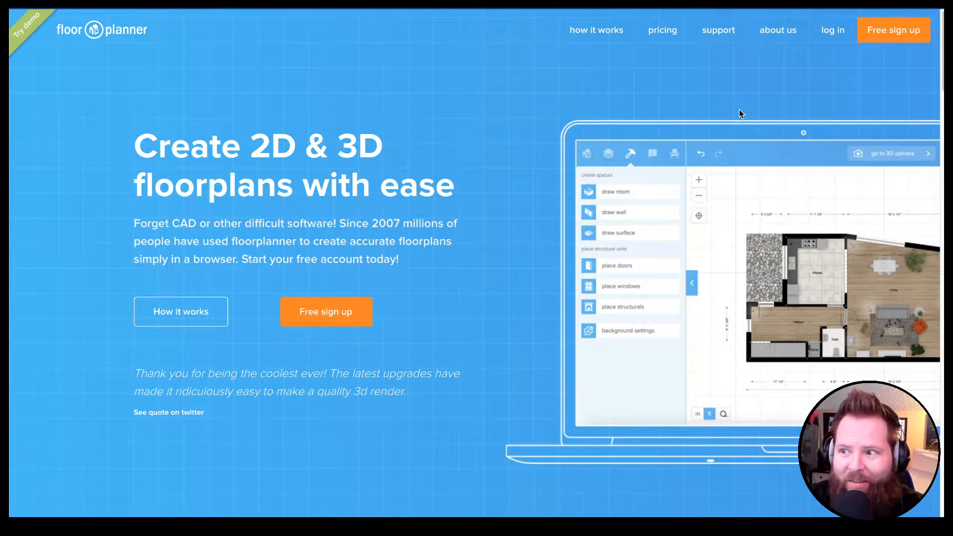
Sign up for a free Floorplanner account using the listed Google account.
click(894, 30)
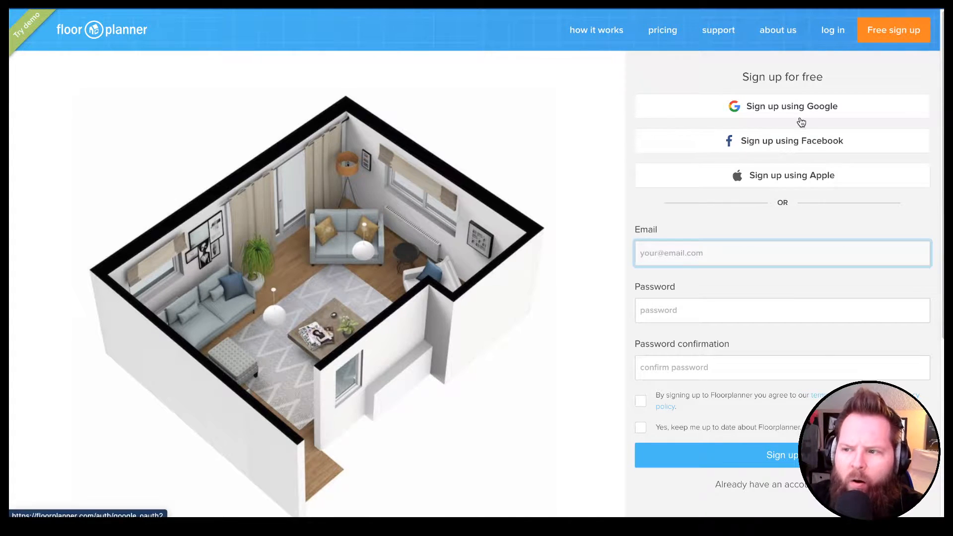
click(858, 106)
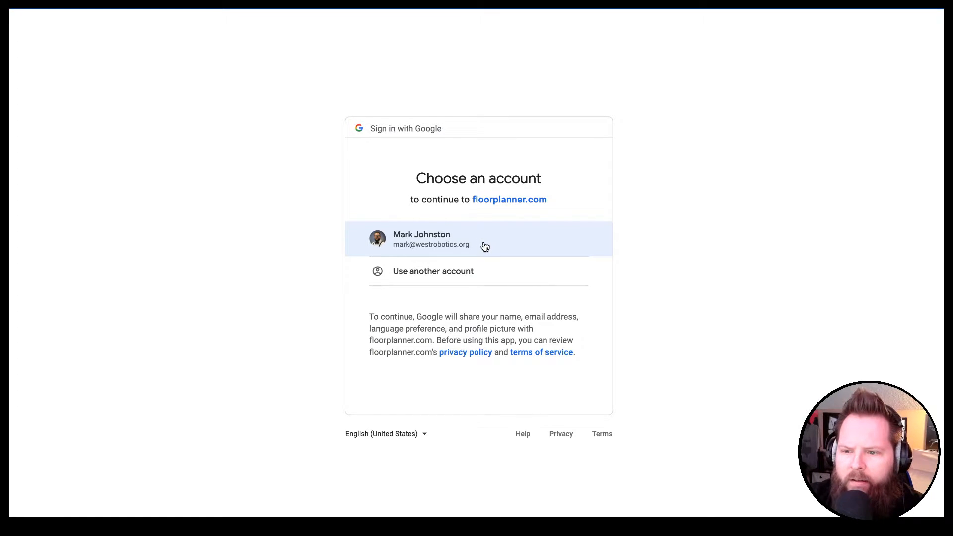
click(441, 240)
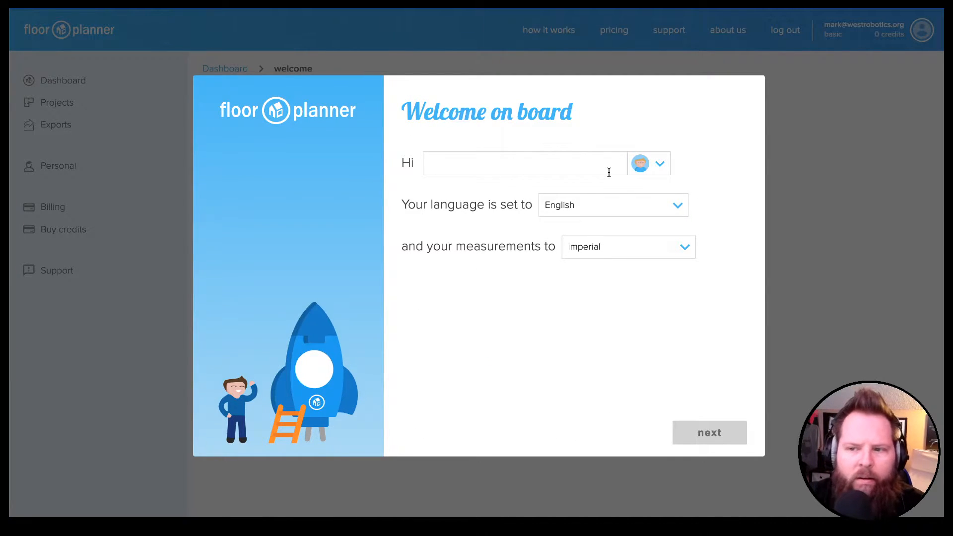
Enter the first name in the welcome form, choose the llama avatar and keep the measurements set to imperial.
click(575, 163)
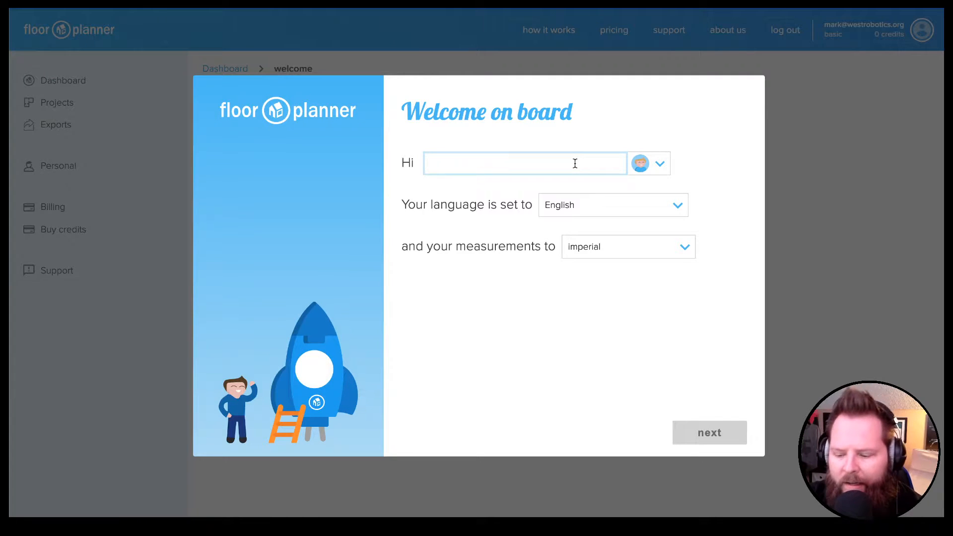
text(Mark)
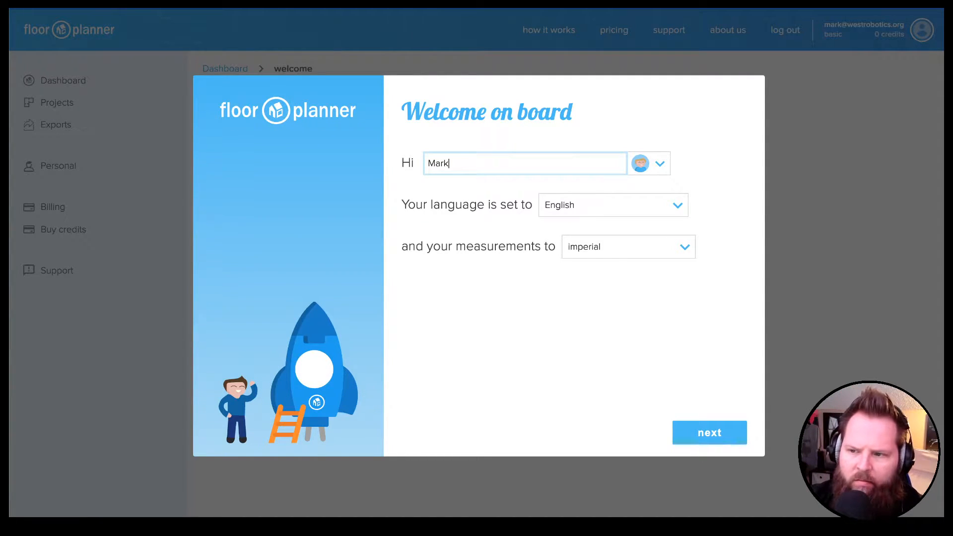
click(654, 165)
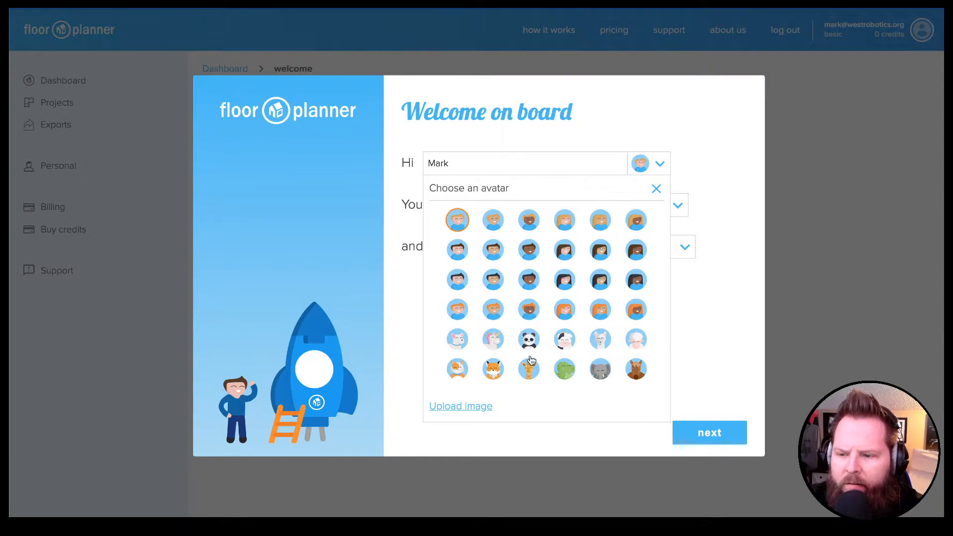
click(599, 344)
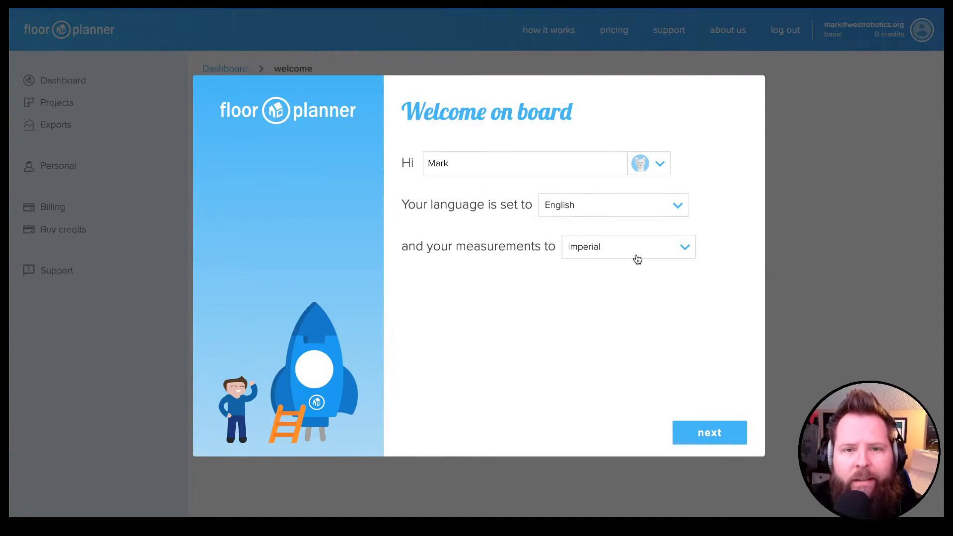
click(680, 258)
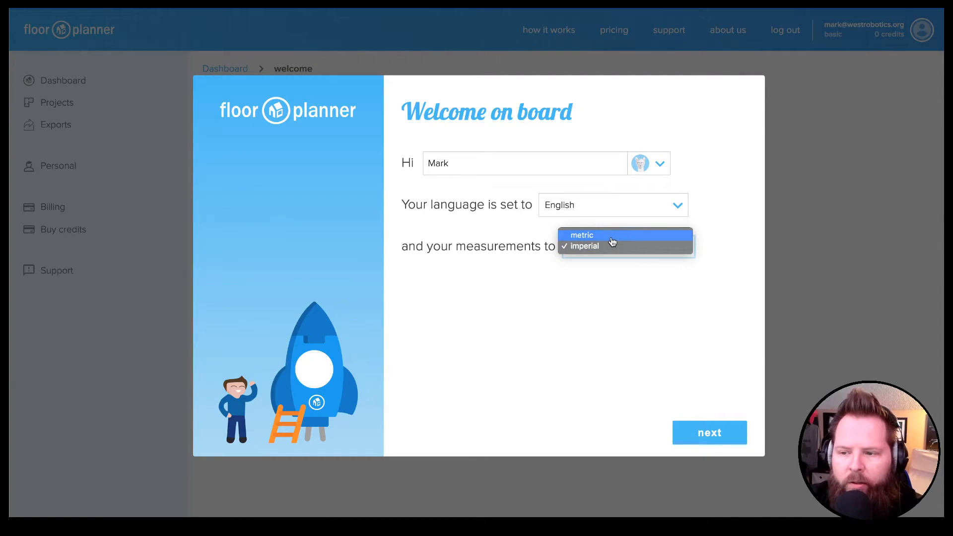
click(666, 325)
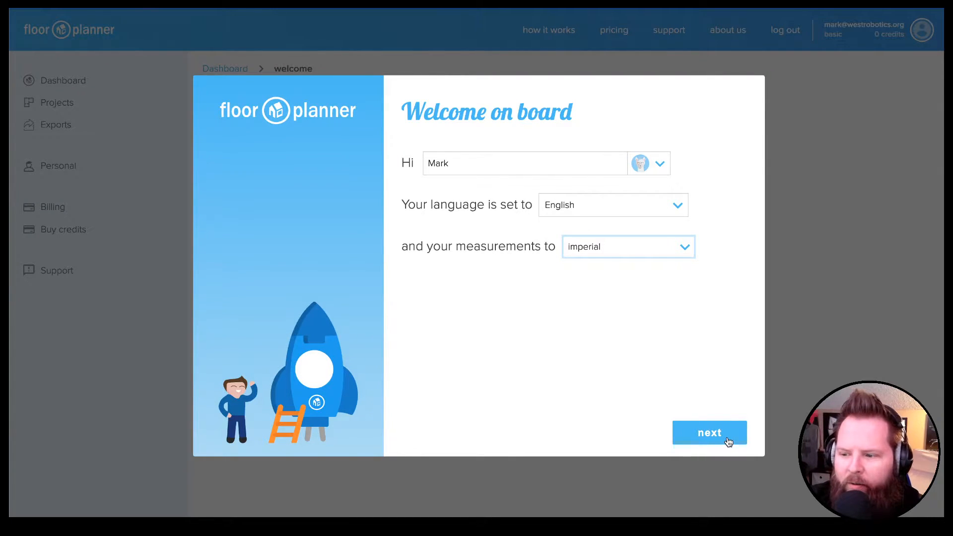
click(730, 443)
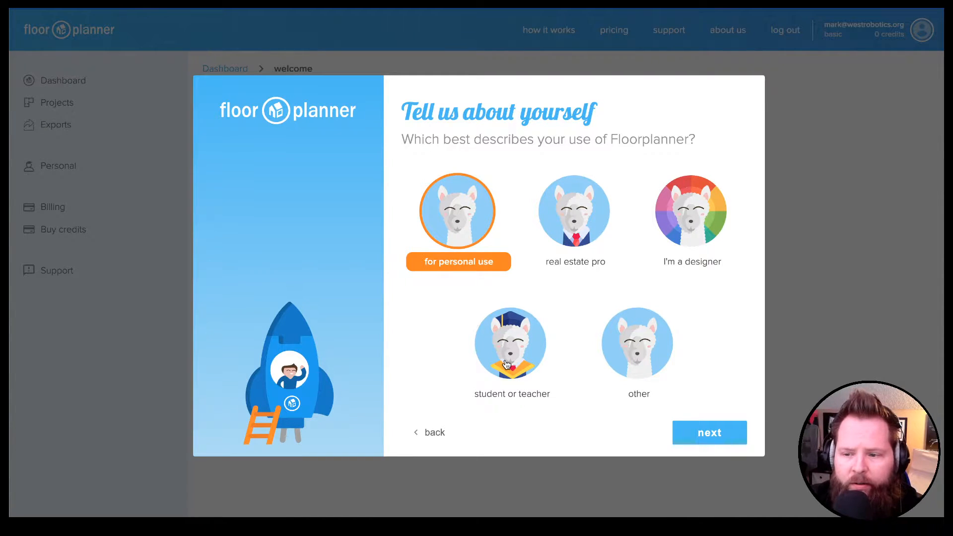
Describe the account use as student or teacher and finish the setup at the dashboard.
click(521, 396)
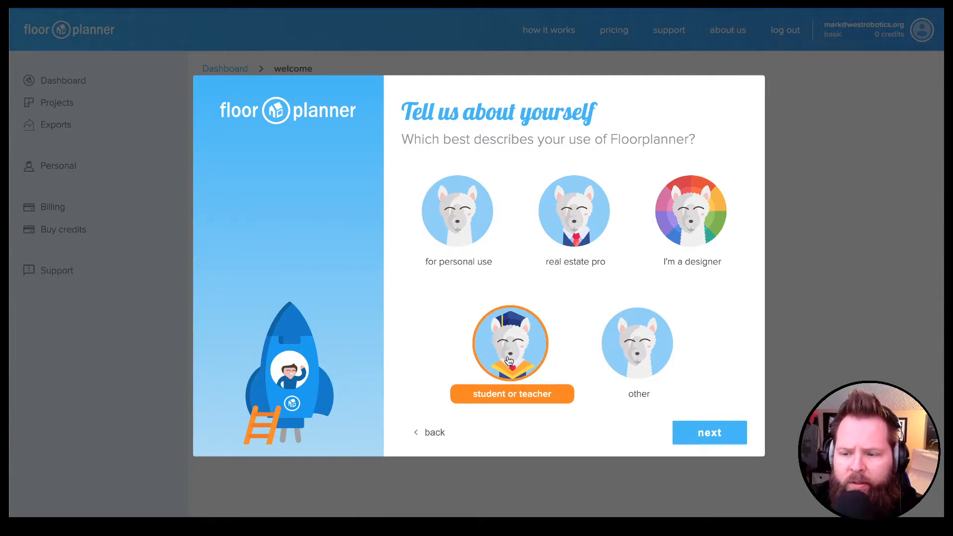
click(733, 440)
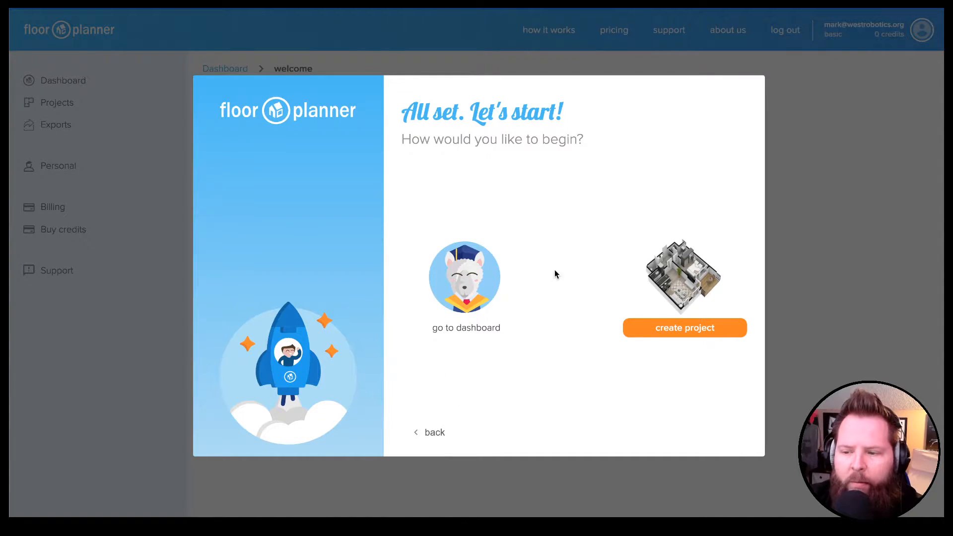
click(477, 285)
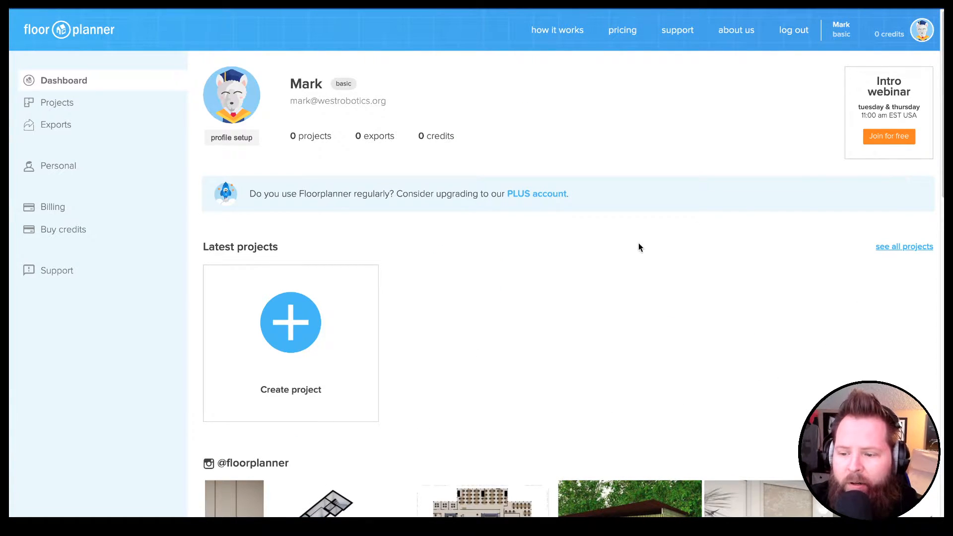
Create a new project with the name Project 1 and start it with the room wizard.
scroll(679, 296, down, 4)
scroll(679, 296, down, 10)
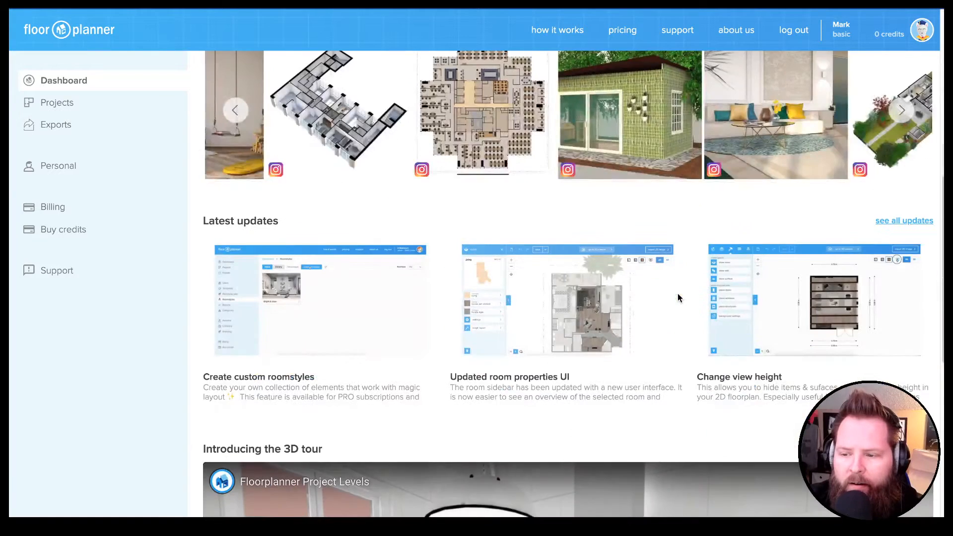
scroll(679, 297, up, 14)
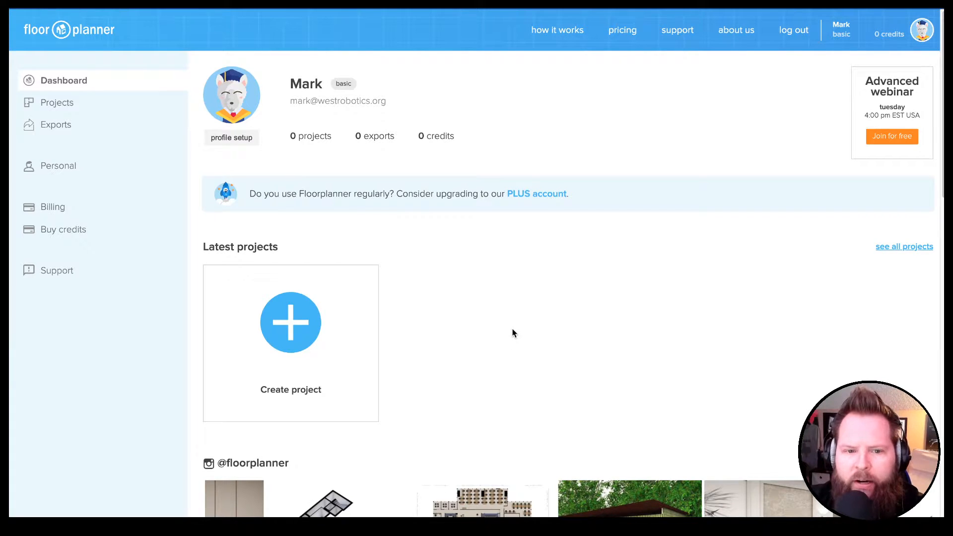
click(286, 315)
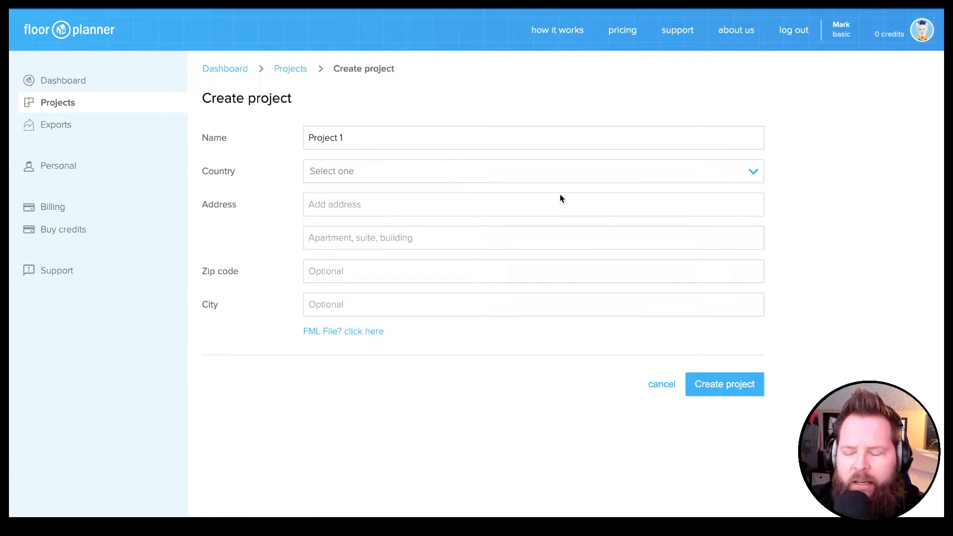
click(728, 389)
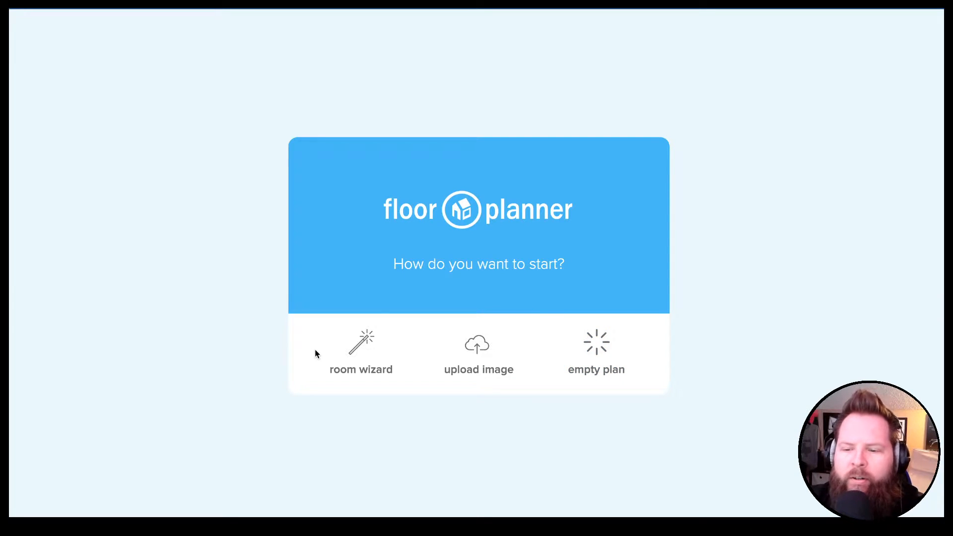
click(372, 357)
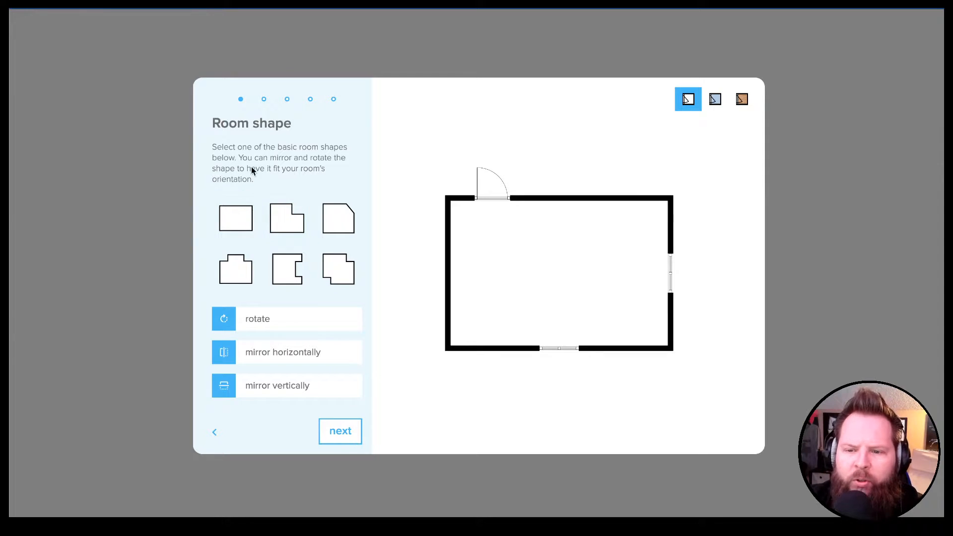
Try out the basic room shapes and settle on the plain rectangle.
click(280, 270)
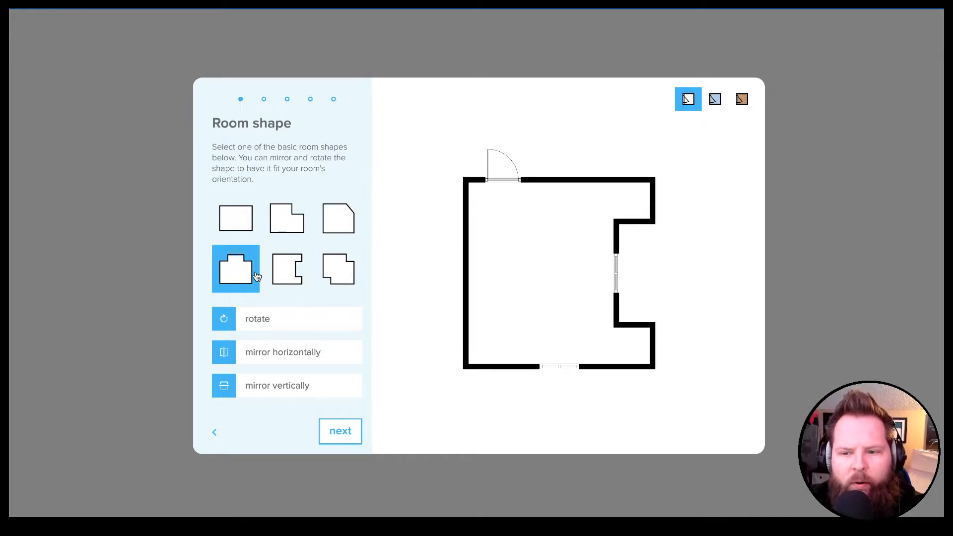
click(236, 228)
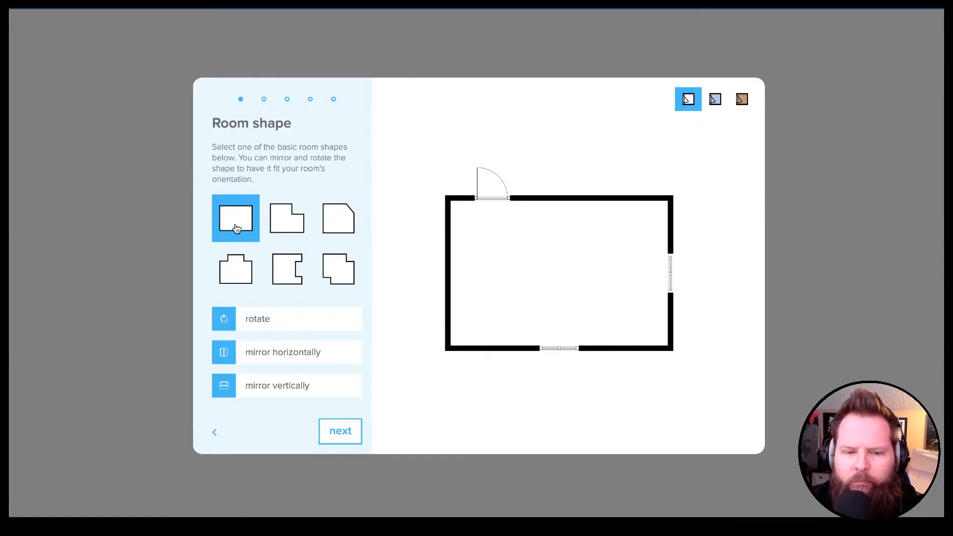
click(291, 221)
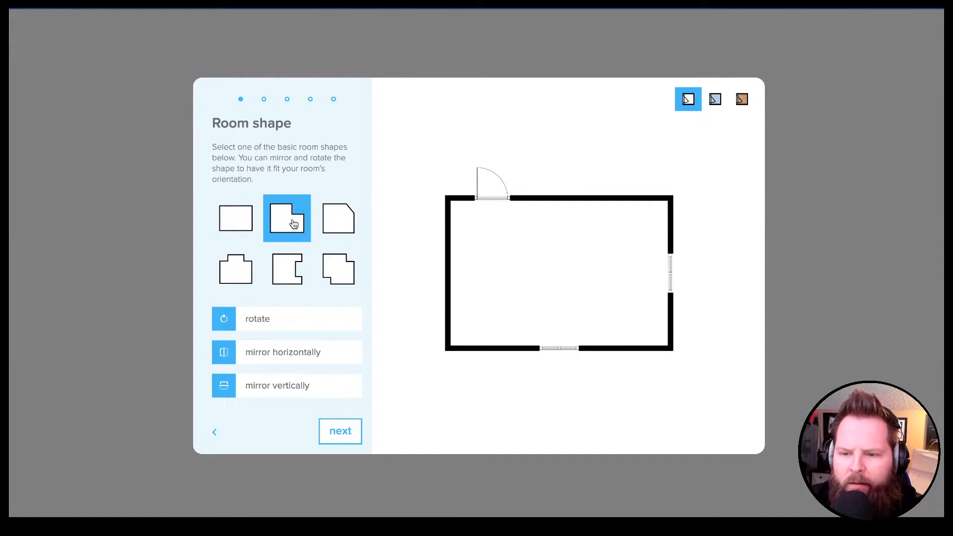
click(288, 291)
click(241, 222)
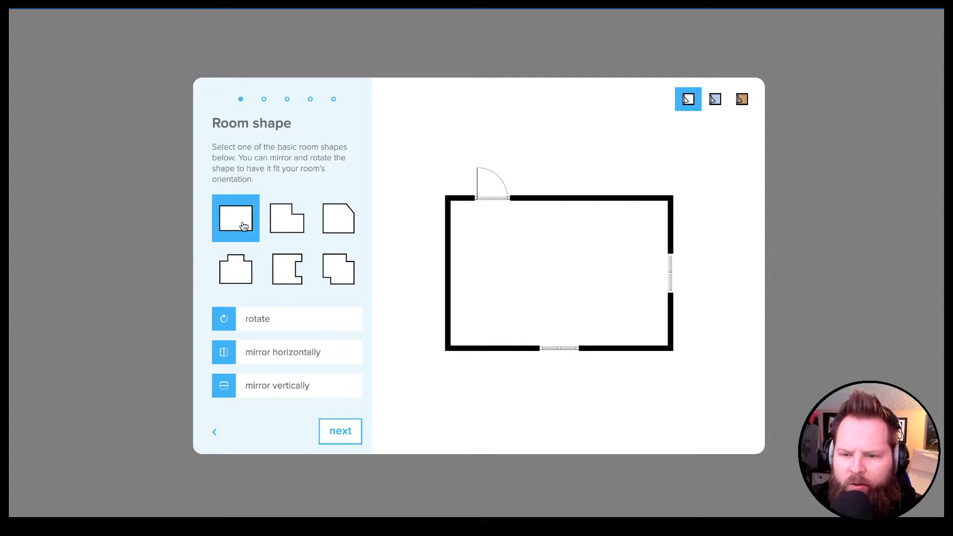
click(232, 267)
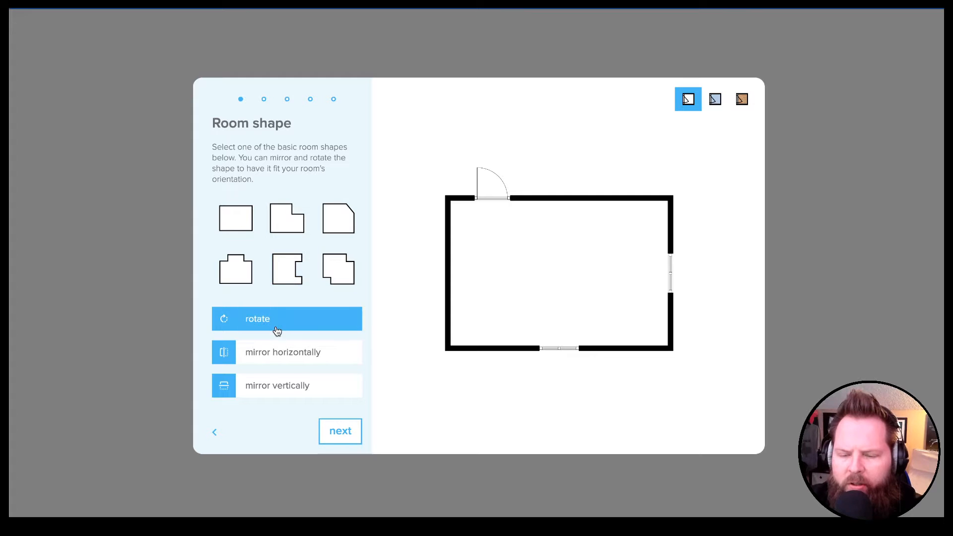
Proceed to the room dimensions and size the room to 12' 7 5/8" wide by 17' 1 1/2" long.
click(340, 439)
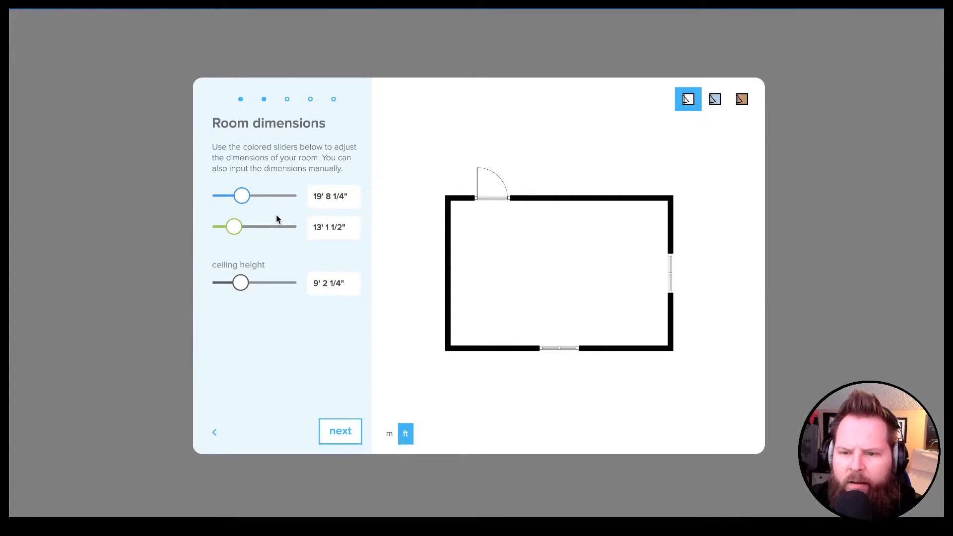
mouse_move(242, 197)
mouse_down()
mouse_move(250, 200)
mouse_move(240, 228)
mouse_move(253, 200)
mouse_move(235, 207)
mouse_up()
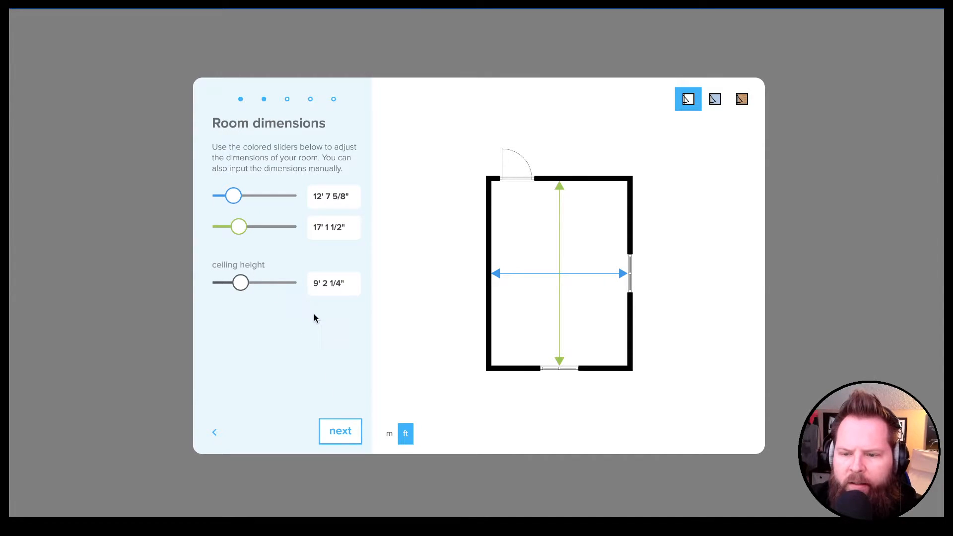
click(347, 440)
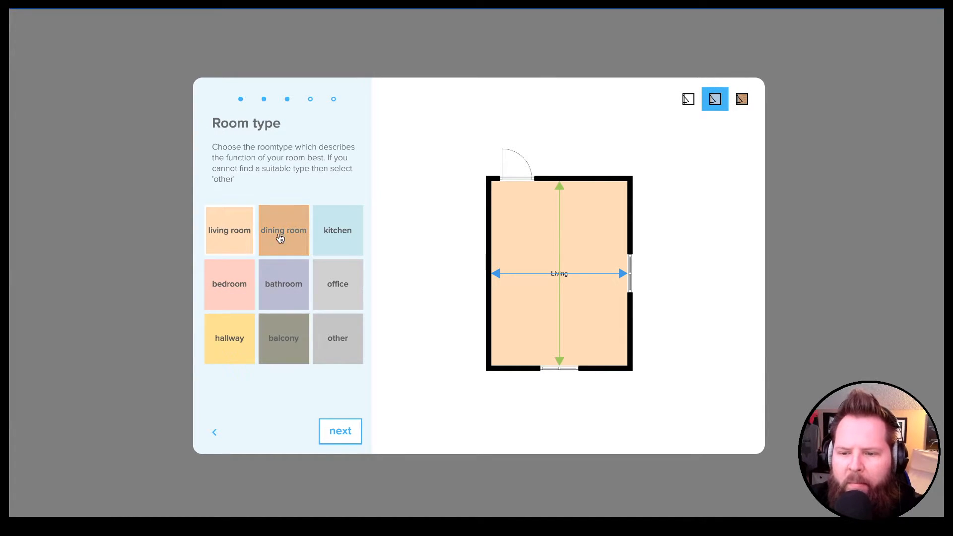
Try the bathroom room type with the green room style that has green shelving and a green sofa.
click(285, 302)
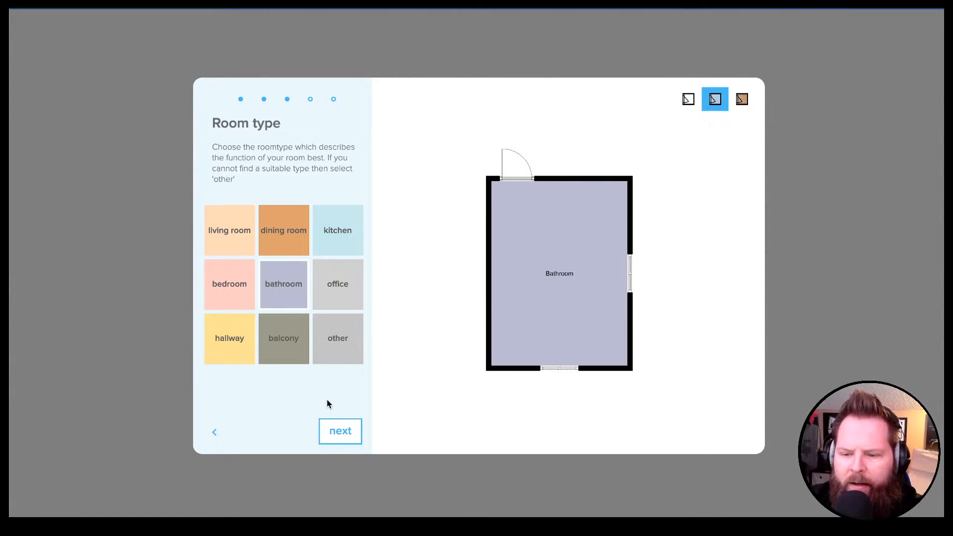
click(349, 432)
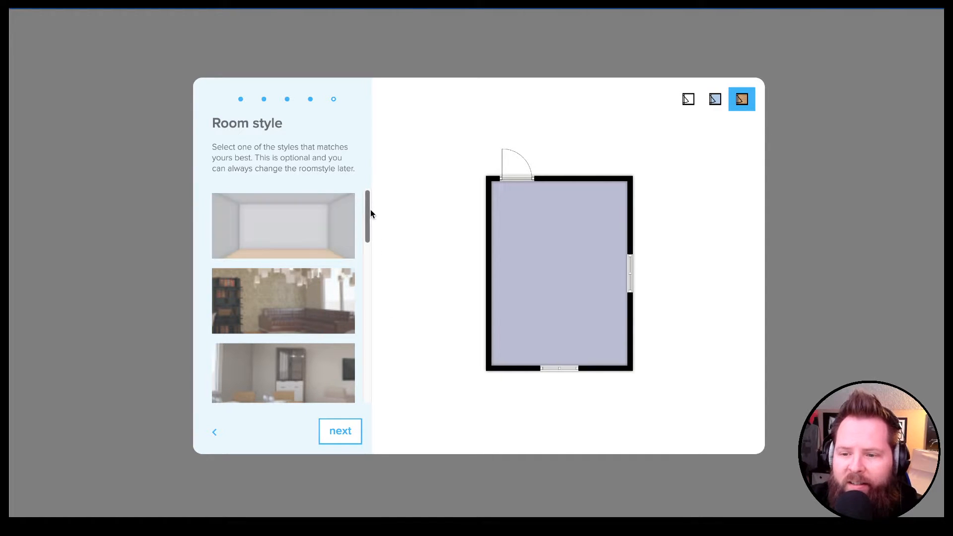
drag(365, 213, 370, 371)
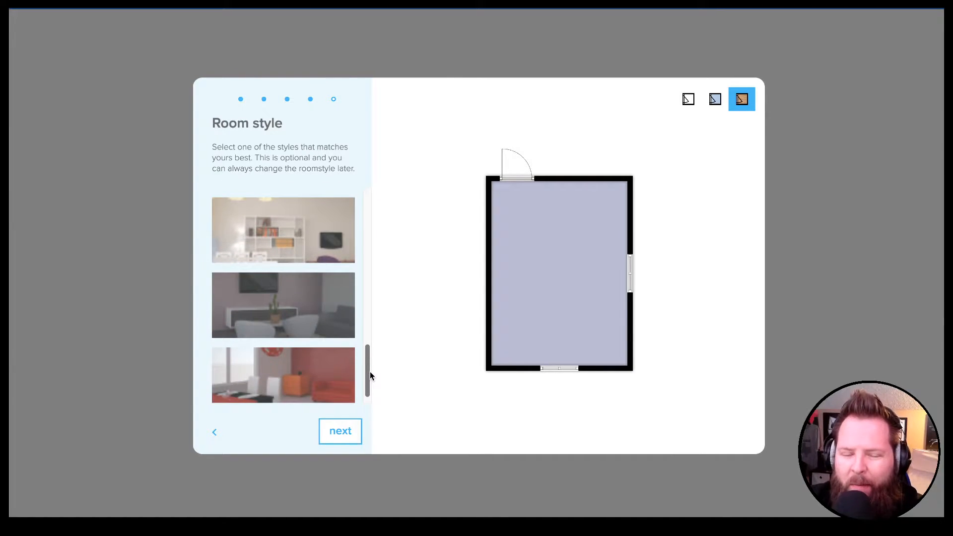
drag(370, 371, 369, 326)
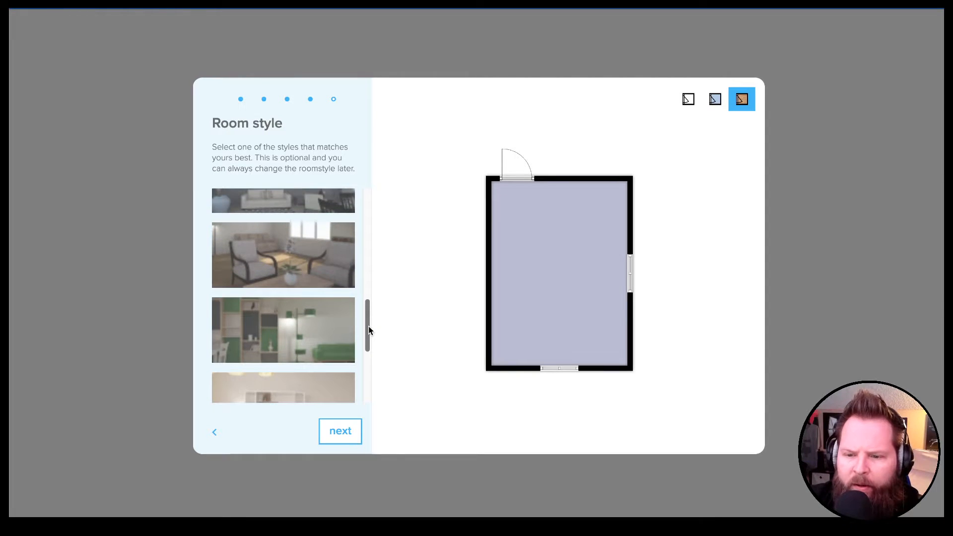
click(279, 345)
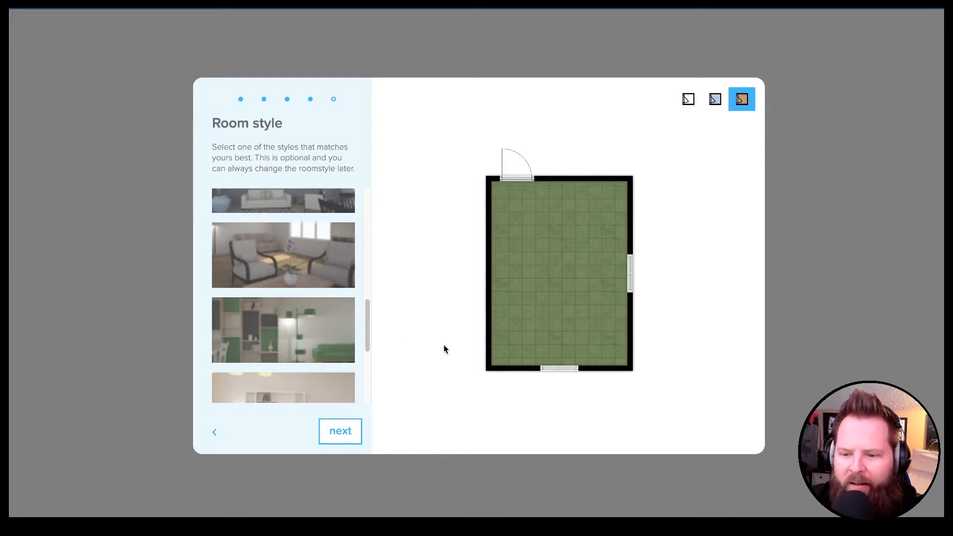
click(351, 441)
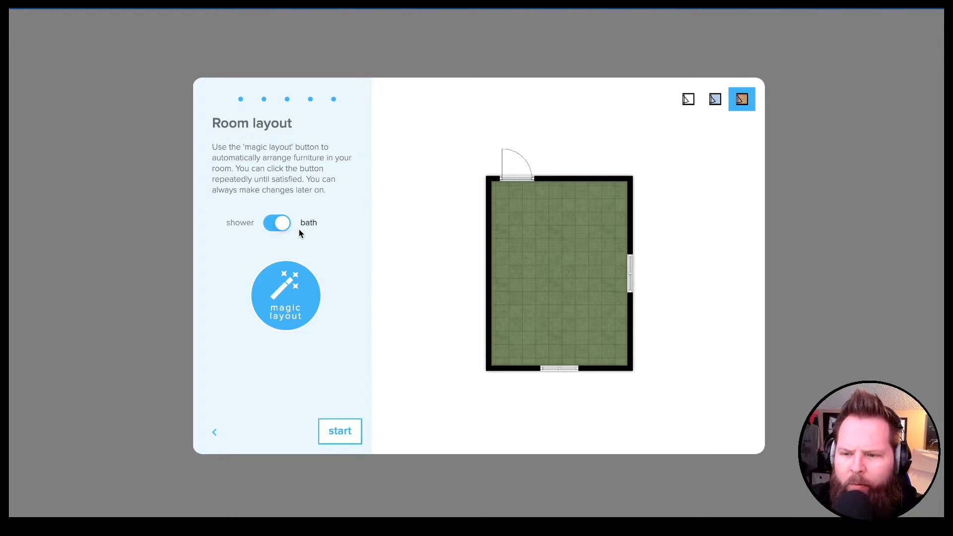
Return to the room type choice, change the room to a bedroom and continue to the room styles.
click(221, 441)
click(221, 441)
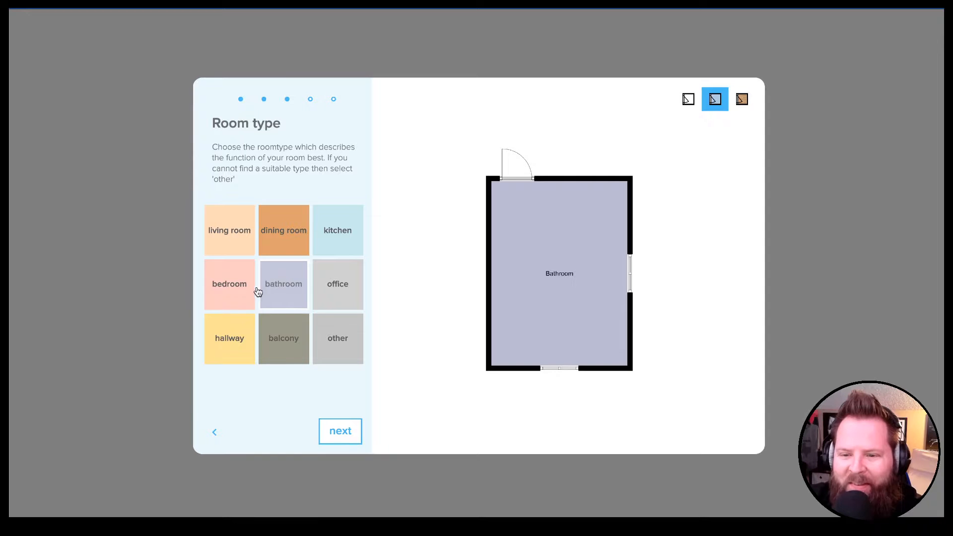
click(235, 296)
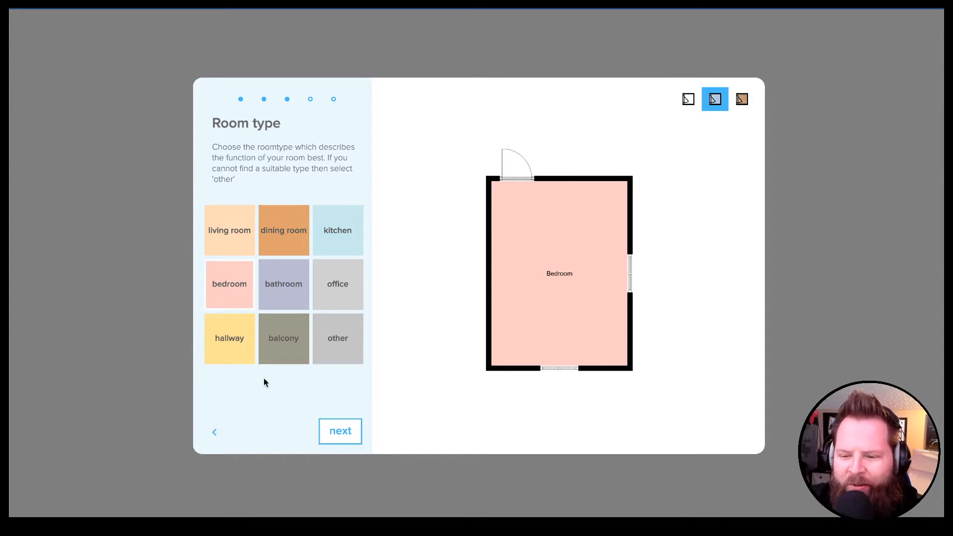
click(347, 433)
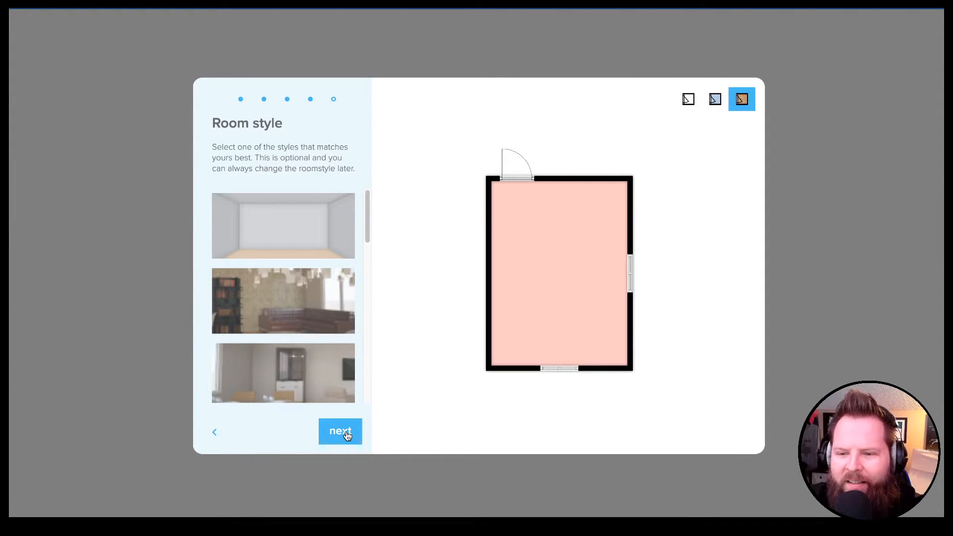
Apply the Green and white room style to the bedroom and continue to the room layout.
scroll(328, 304, down, 7)
scroll(329, 305, down, 4)
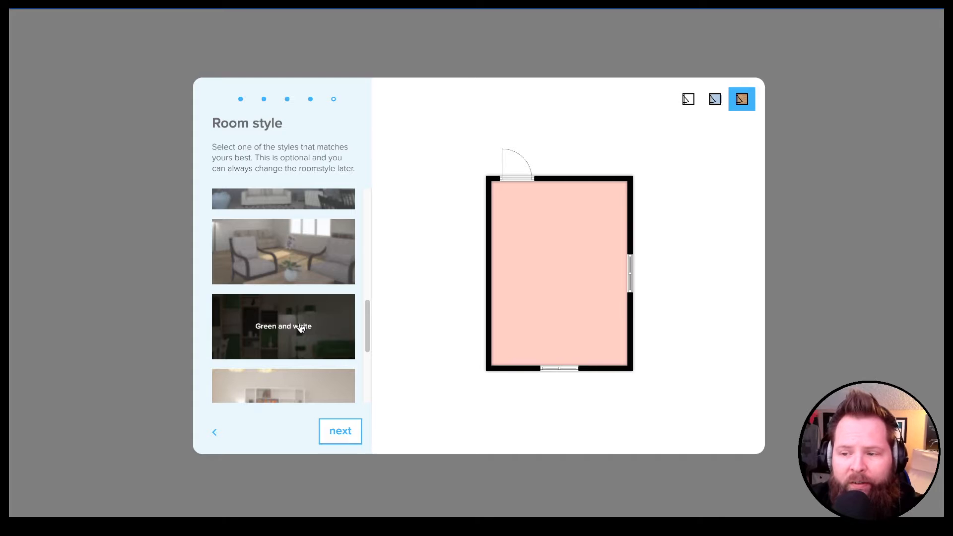
click(310, 336)
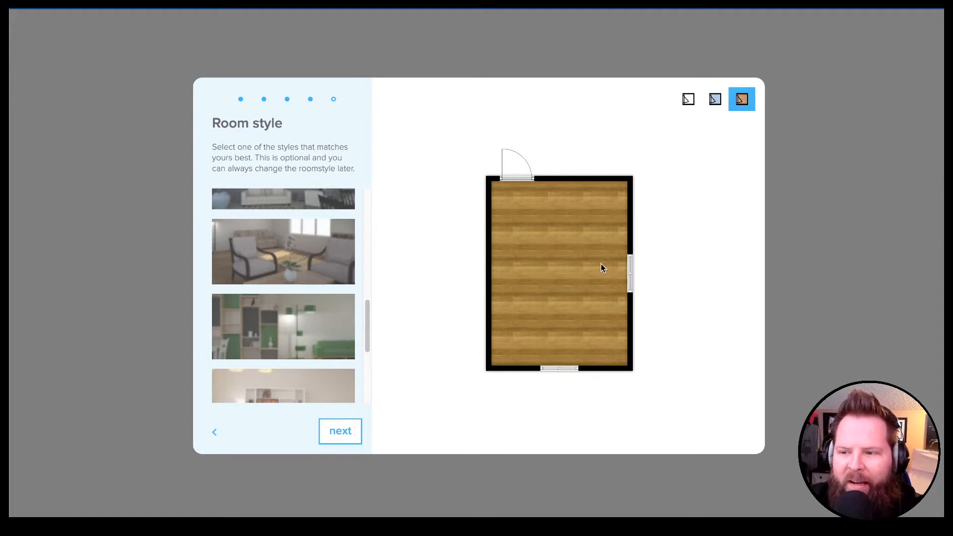
scroll(304, 319, down, 3)
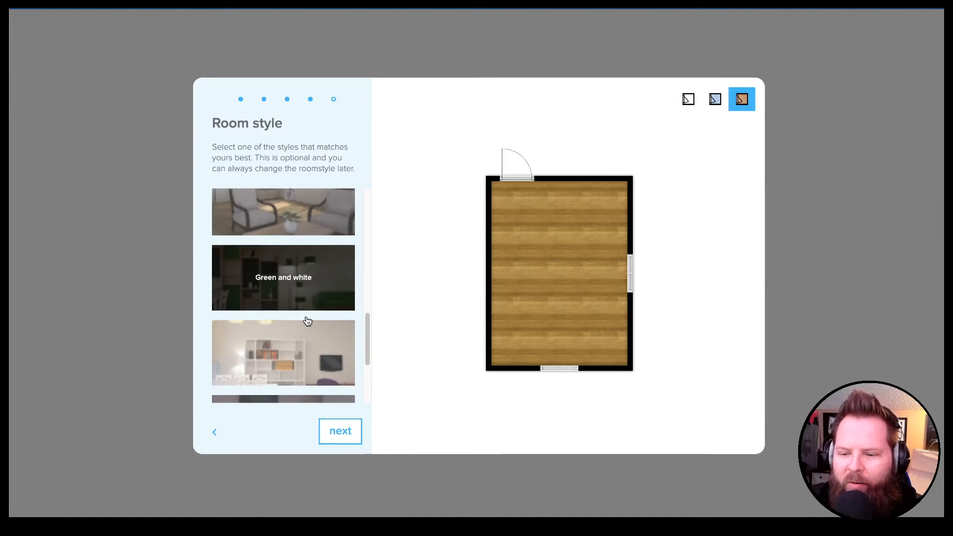
click(338, 430)
Generate magic layouts with the double option until the bed stands against the left wall near the lower corner, and open the plan in the editor.
click(281, 266)
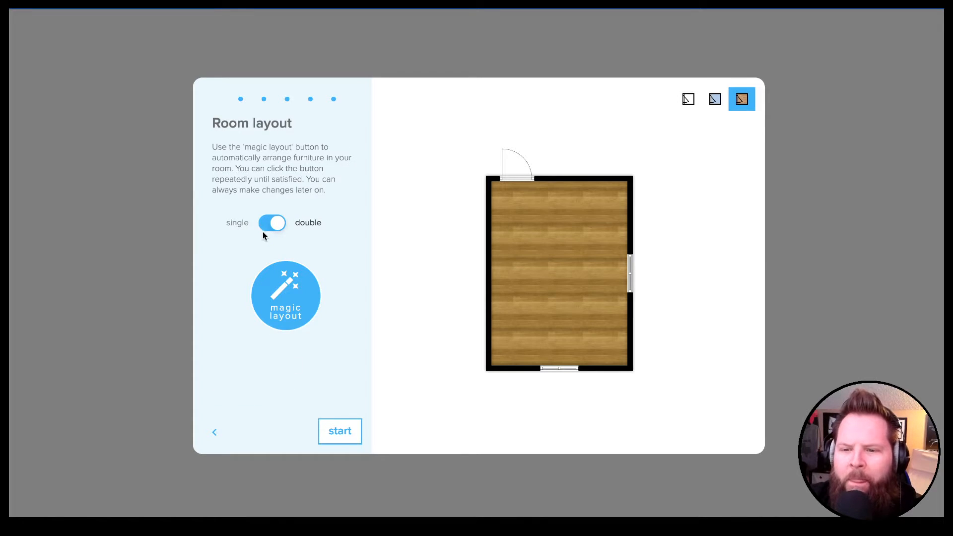
click(264, 227)
click(276, 233)
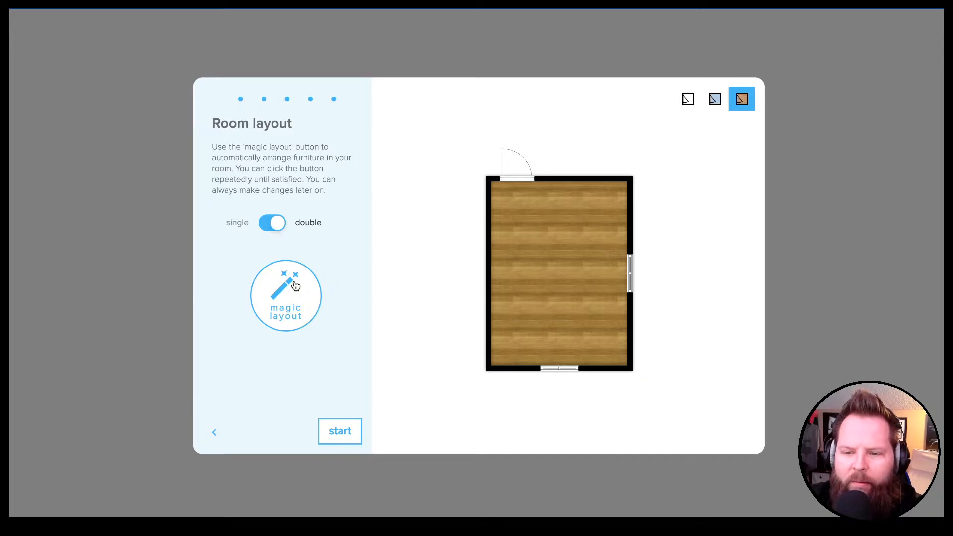
click(296, 319)
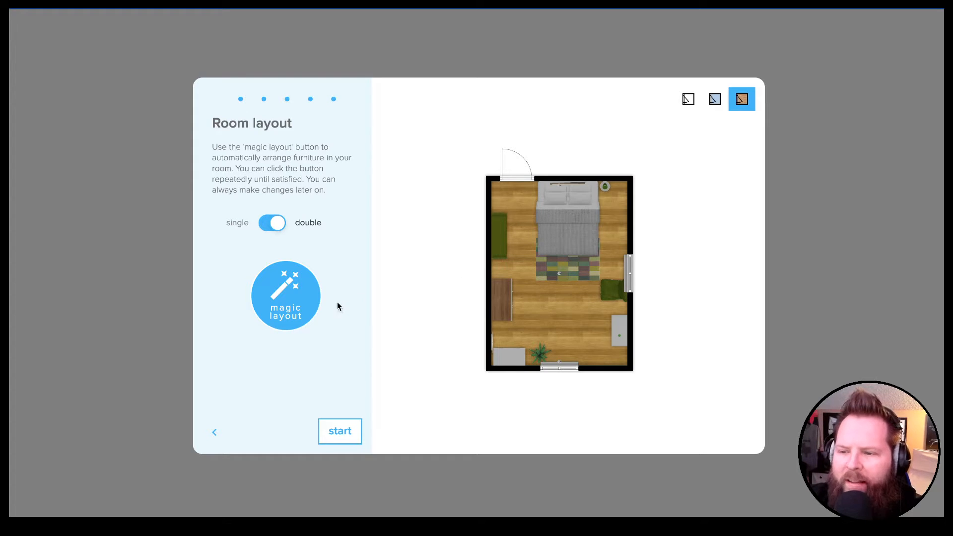
click(289, 307)
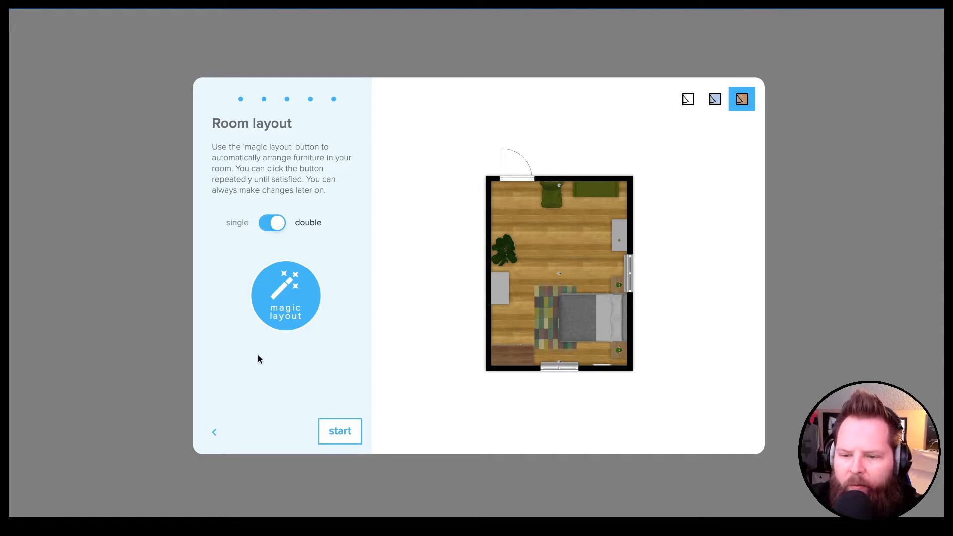
click(278, 301)
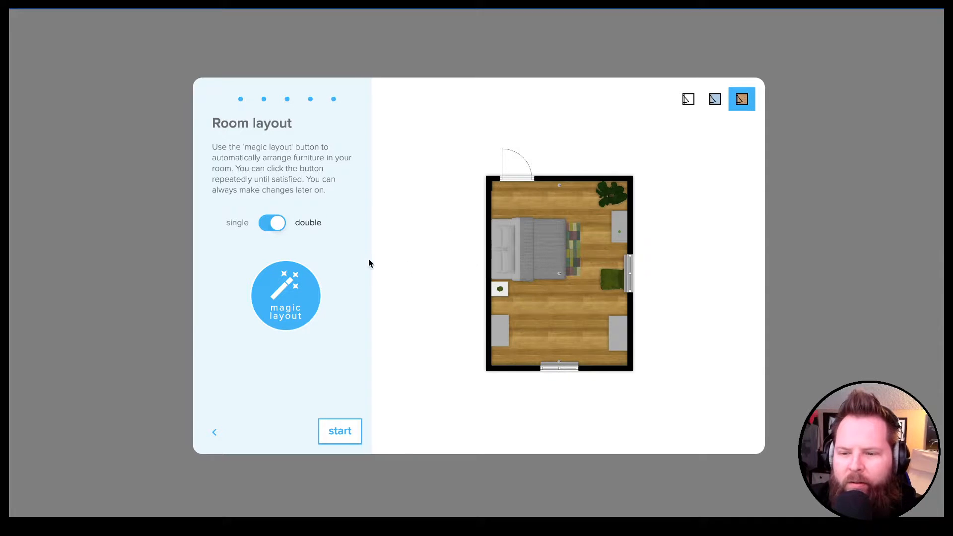
click(293, 305)
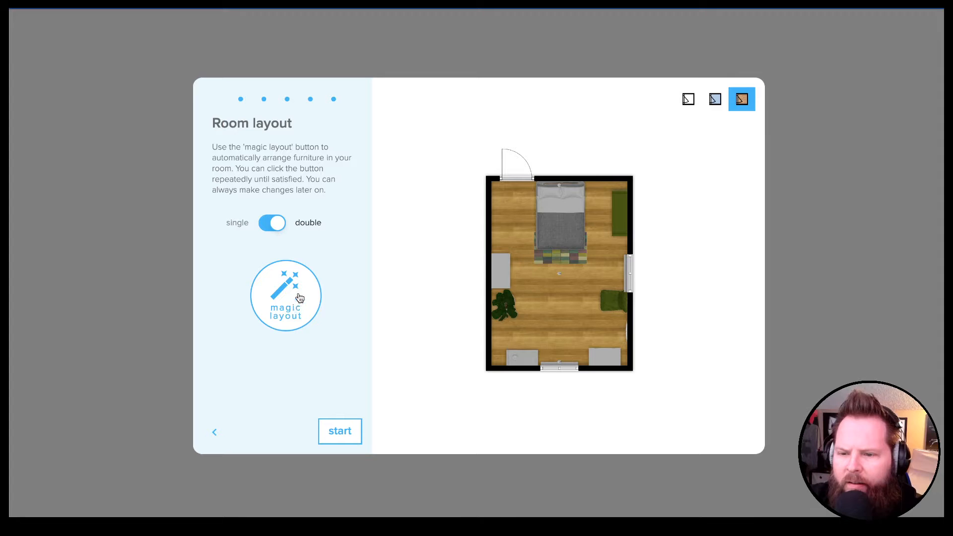
click(299, 298)
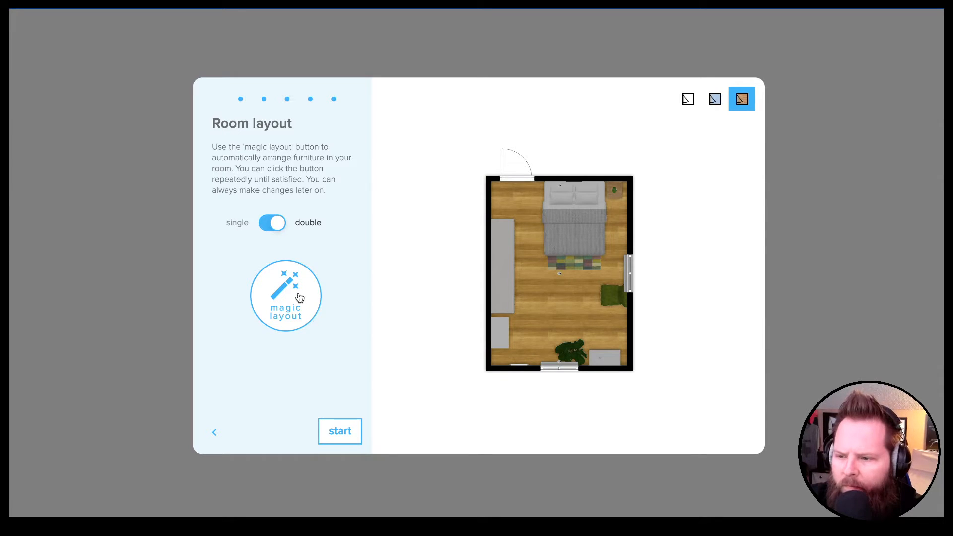
click(300, 298)
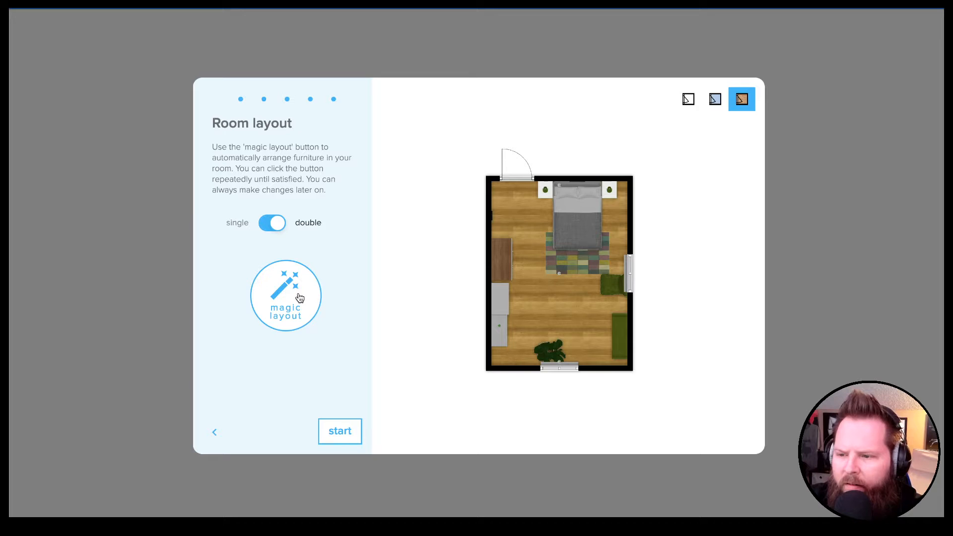
click(300, 297)
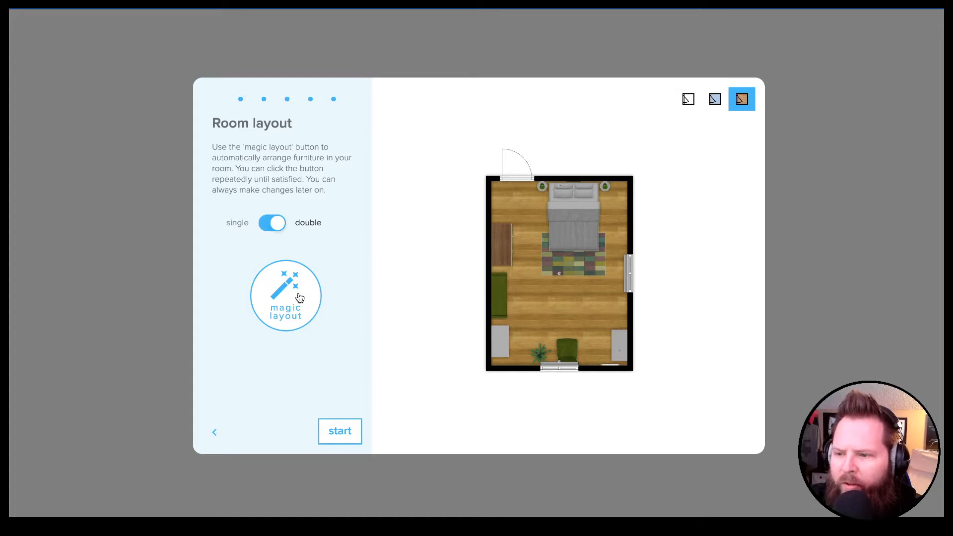
click(299, 298)
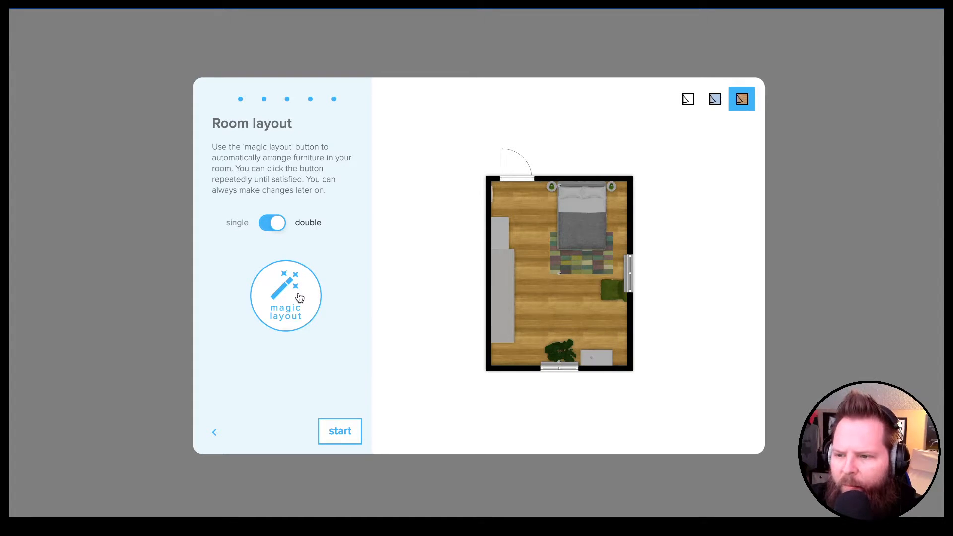
click(300, 298)
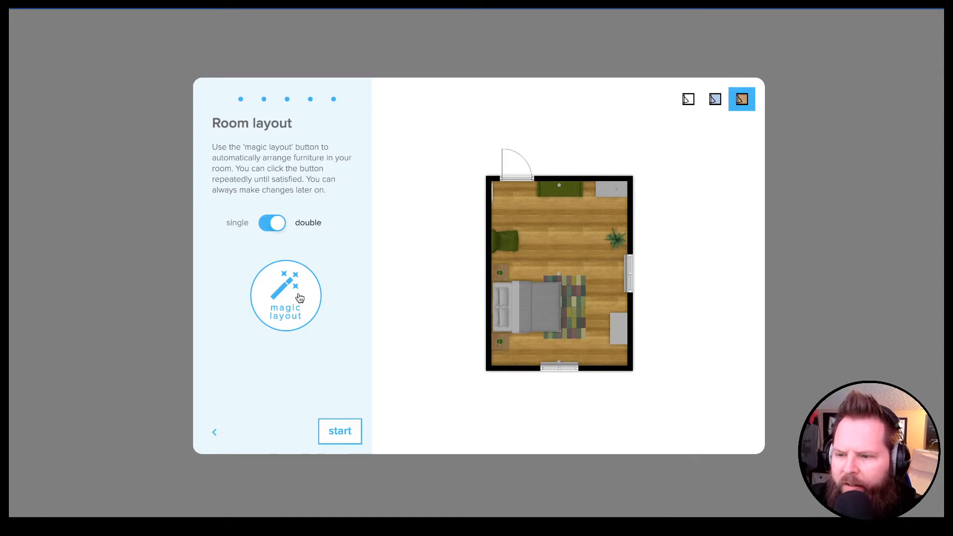
click(300, 297)
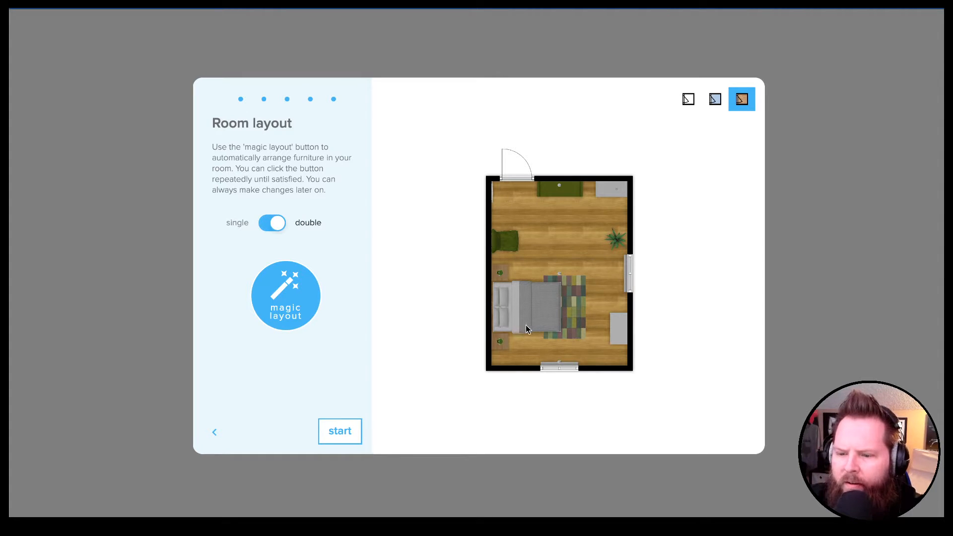
click(336, 436)
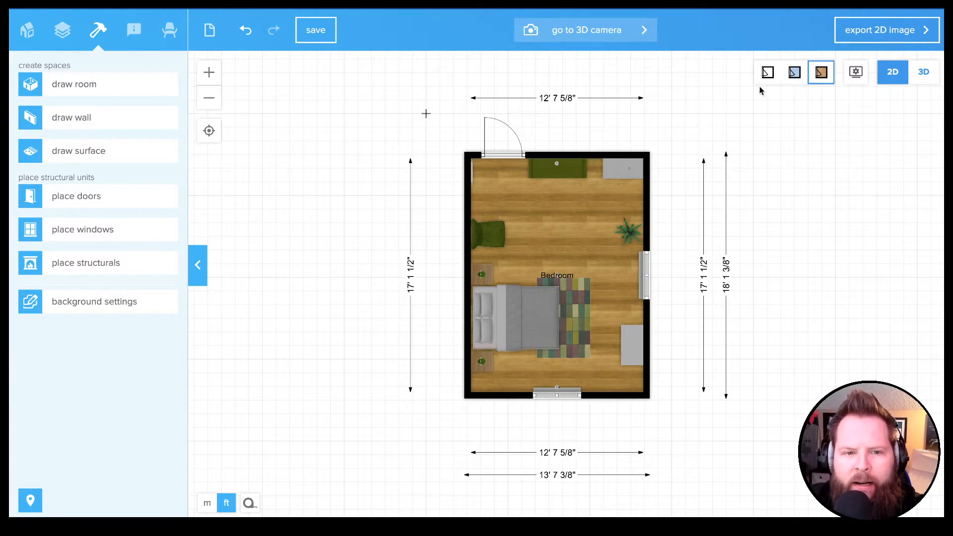
Compare the bedroom plan in the colored, black-and-white and textured 2D display styles, finishing with the textured one.
click(794, 72)
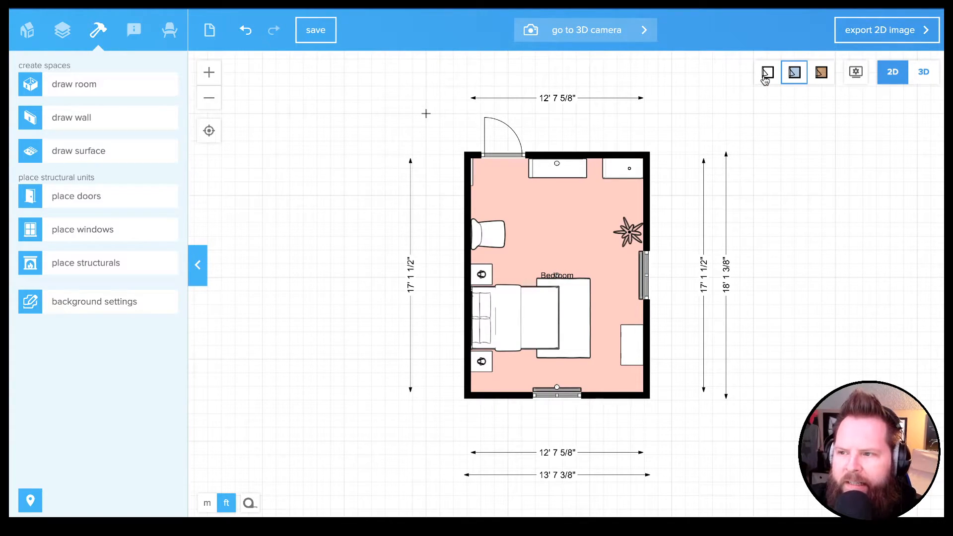
click(767, 73)
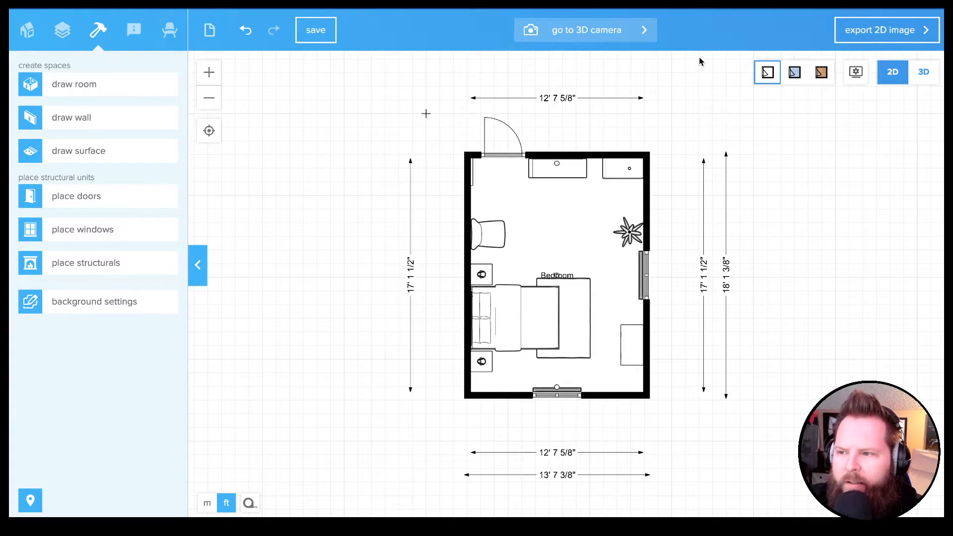
scroll(626, 266, up, 5)
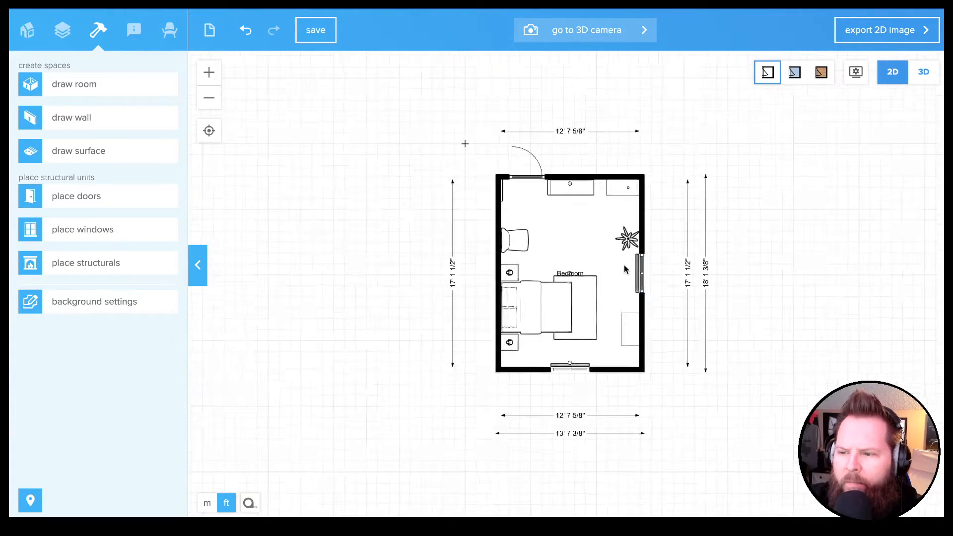
click(794, 72)
scroll(726, 178, up, 2)
scroll(726, 177, down, 3)
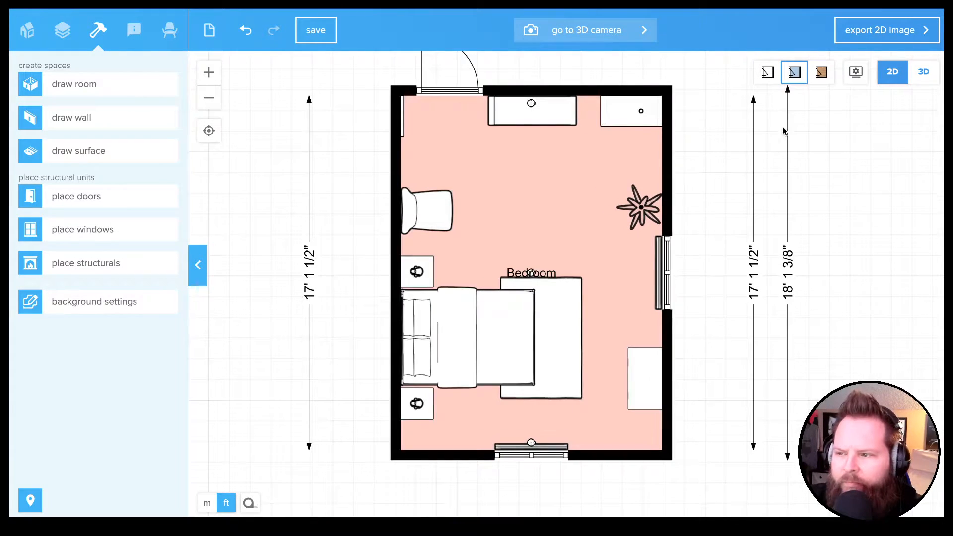
click(821, 73)
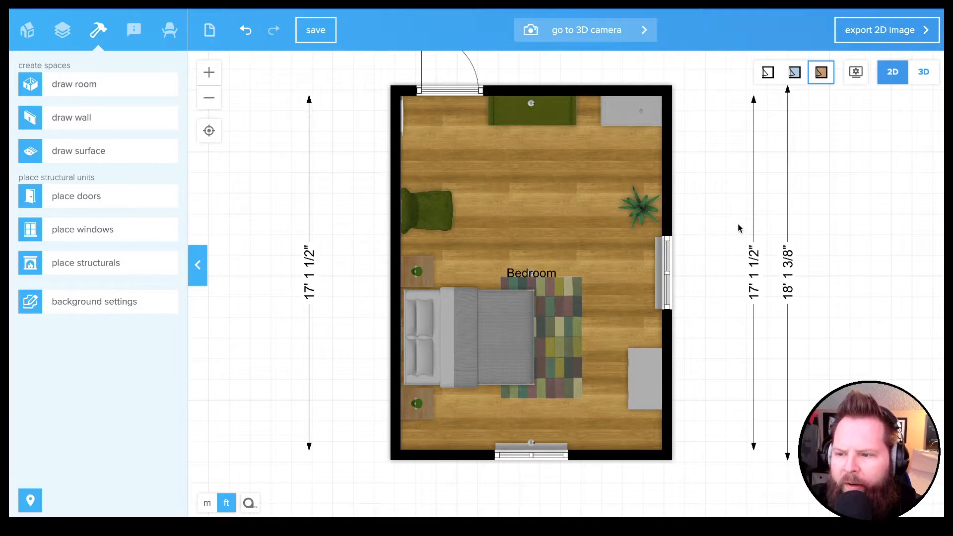
drag(734, 223, 678, 257)
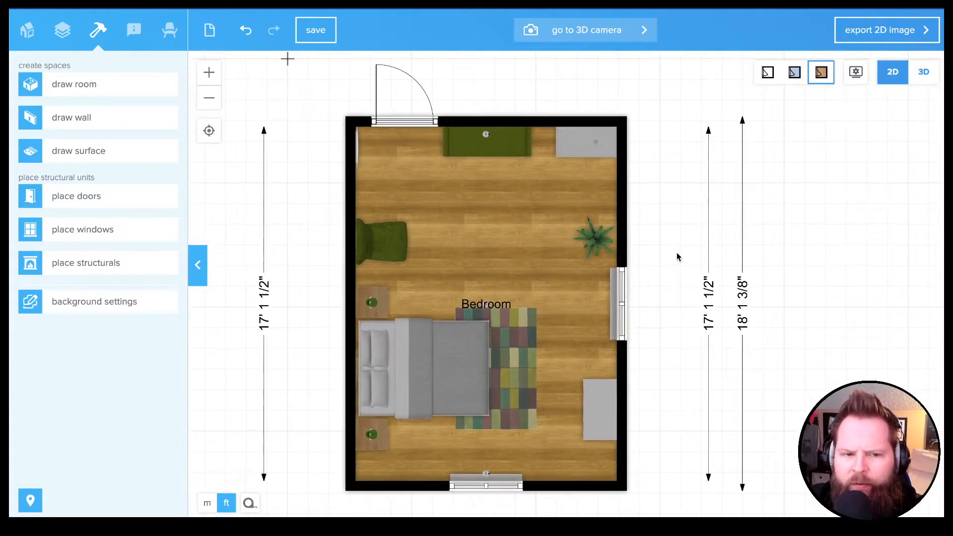
scroll(679, 256, down, 1)
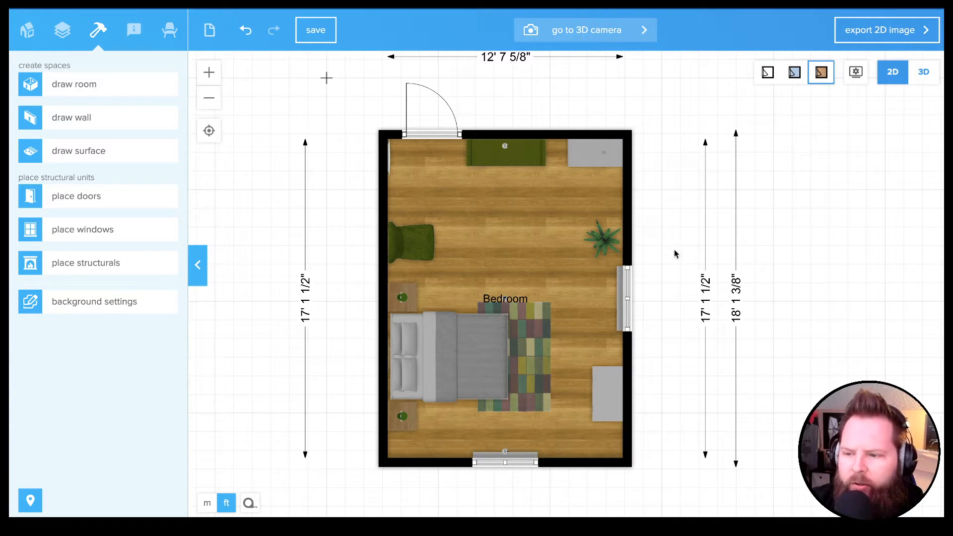
Move the two pane window on the right wall slightly down and shift its plain blinds to line up with it.
click(629, 306)
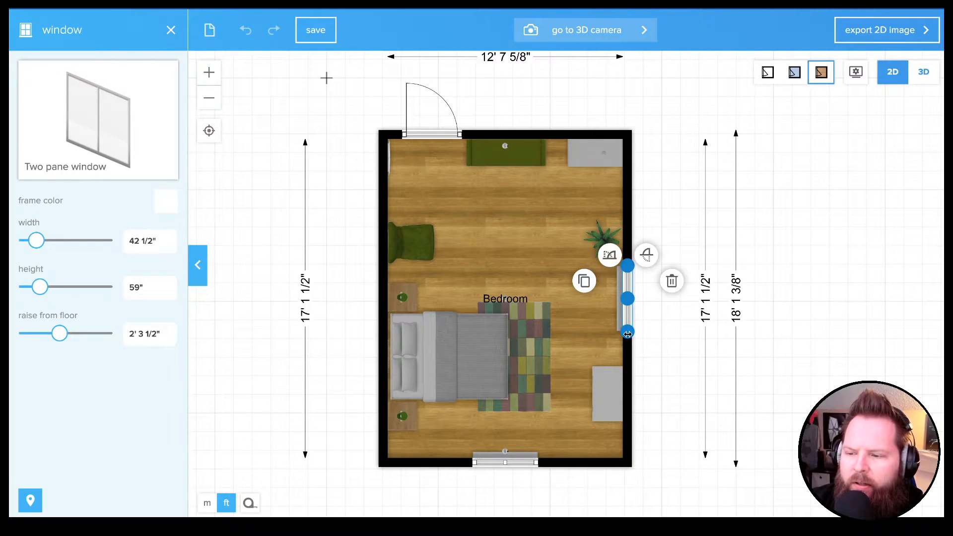
click(634, 327)
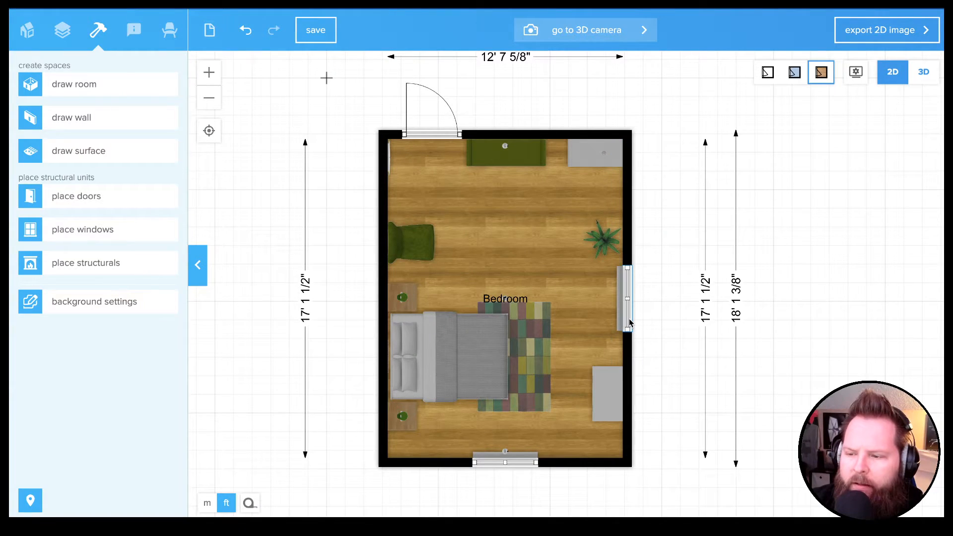
click(629, 318)
click(624, 361)
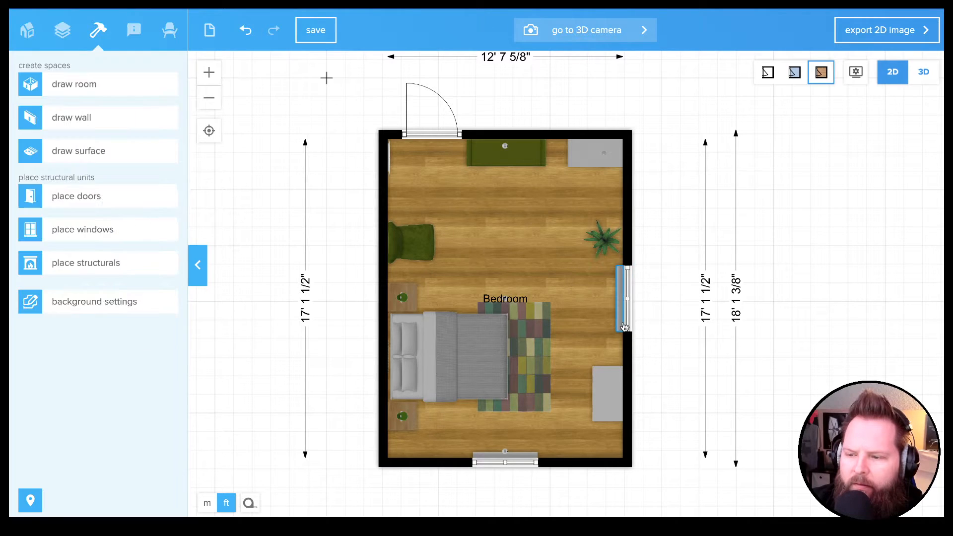
drag(631, 309, 629, 322)
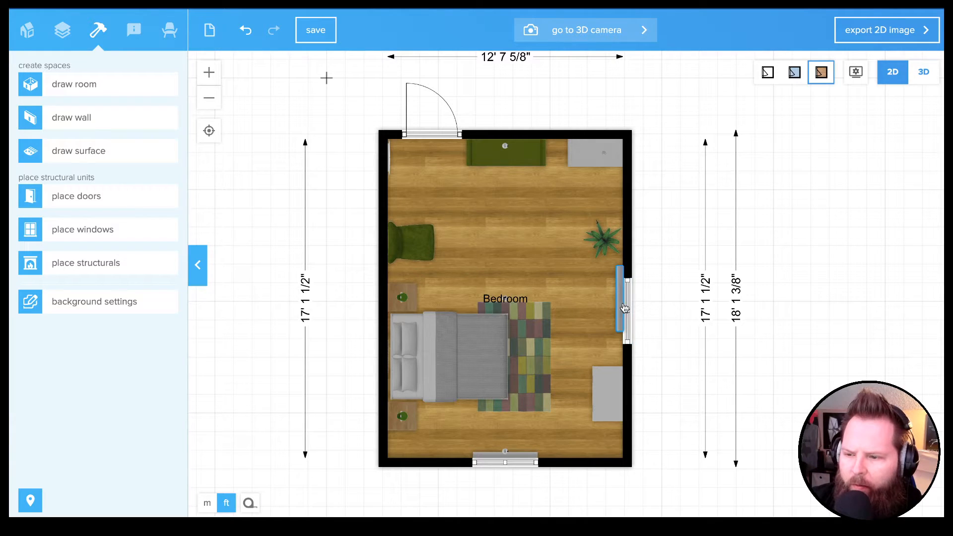
click(621, 295)
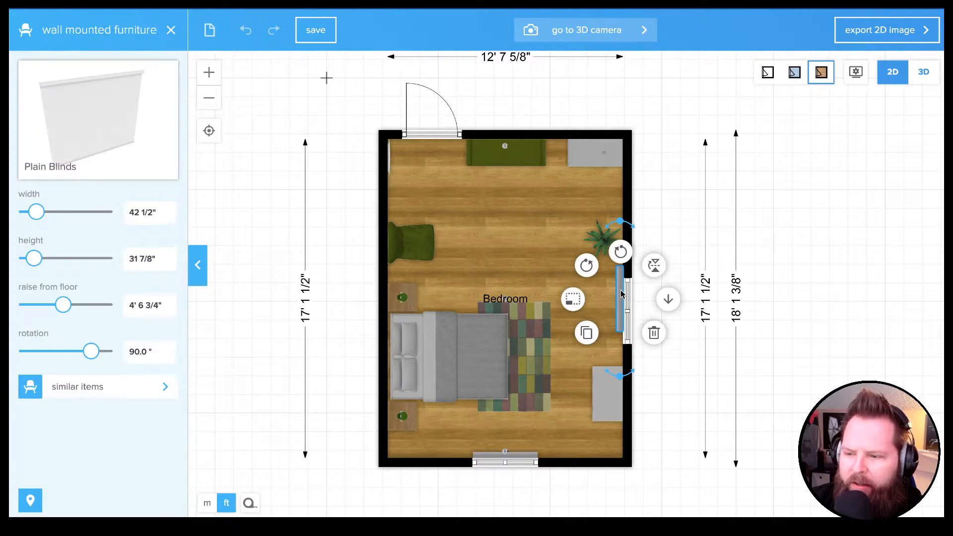
drag(620, 317, 624, 329)
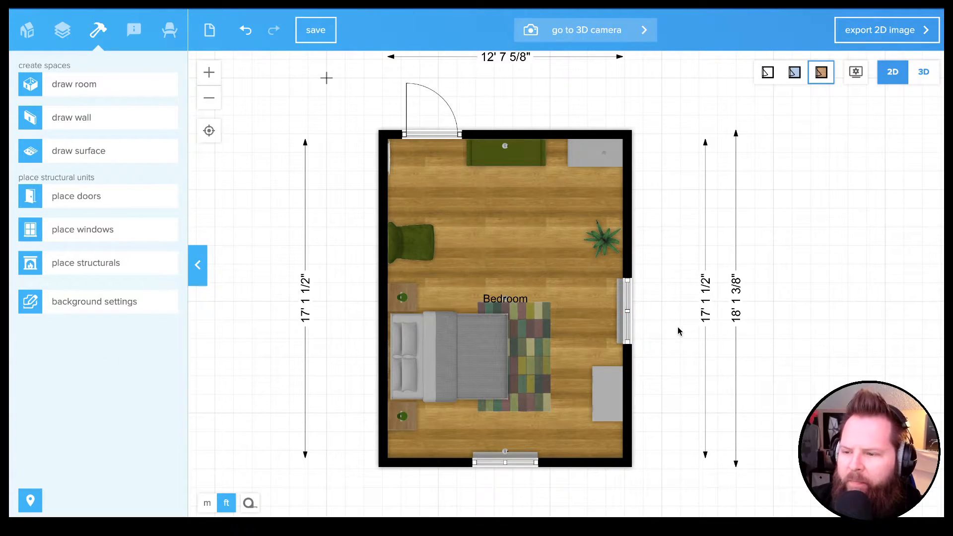
Switch the plan to 3D and examine the furnished bedroom from several sides.
click(936, 74)
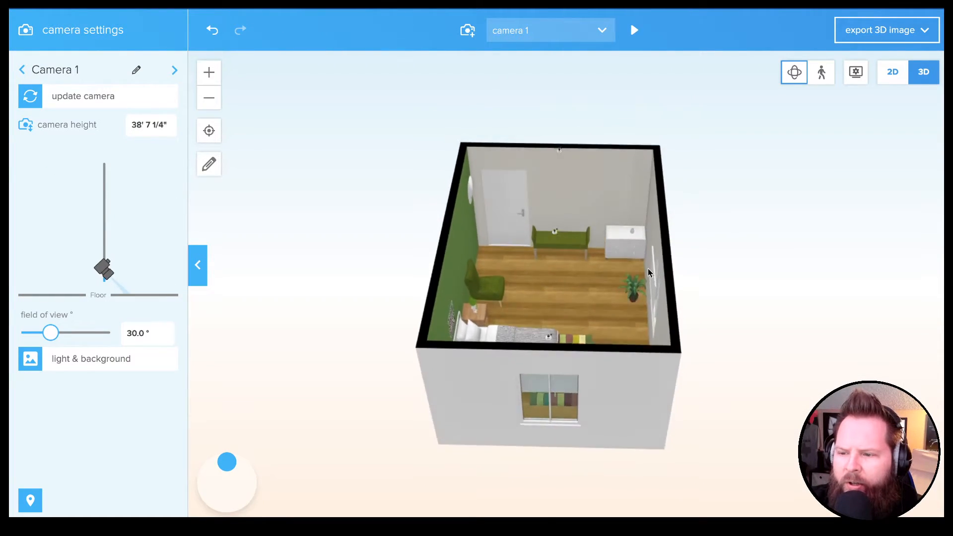
drag(530, 271, 847, 257)
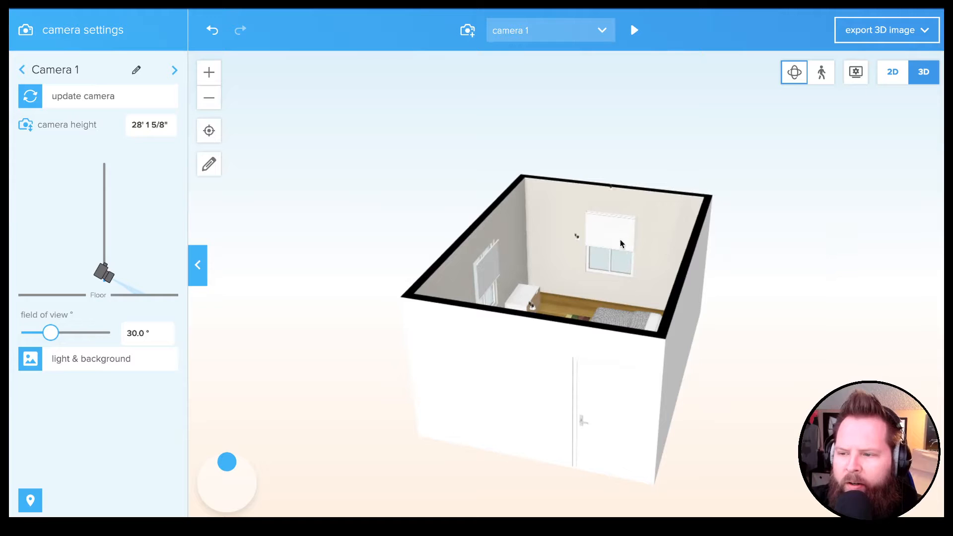
drag(568, 265, 764, 186)
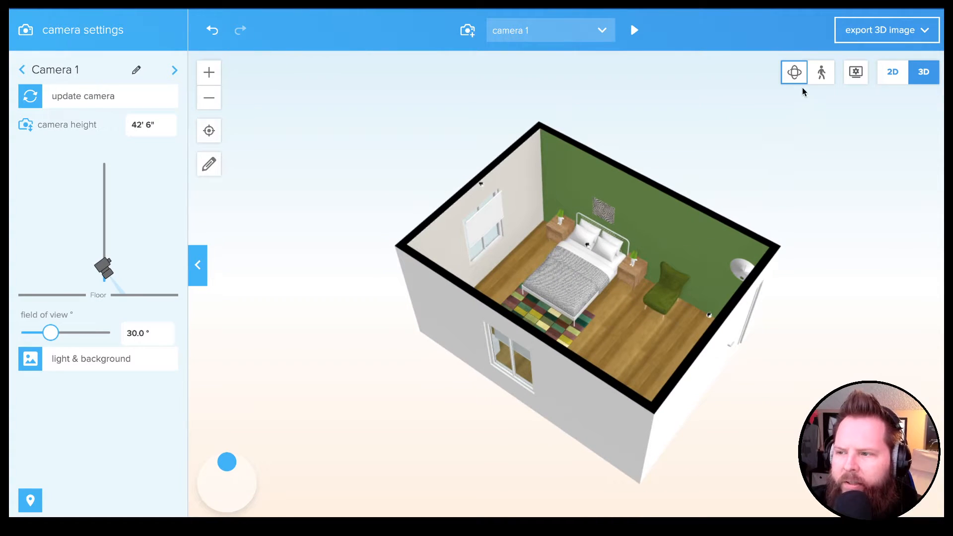
Enter the first-person walking view and look around inside the bedroom toward the windows.
click(821, 73)
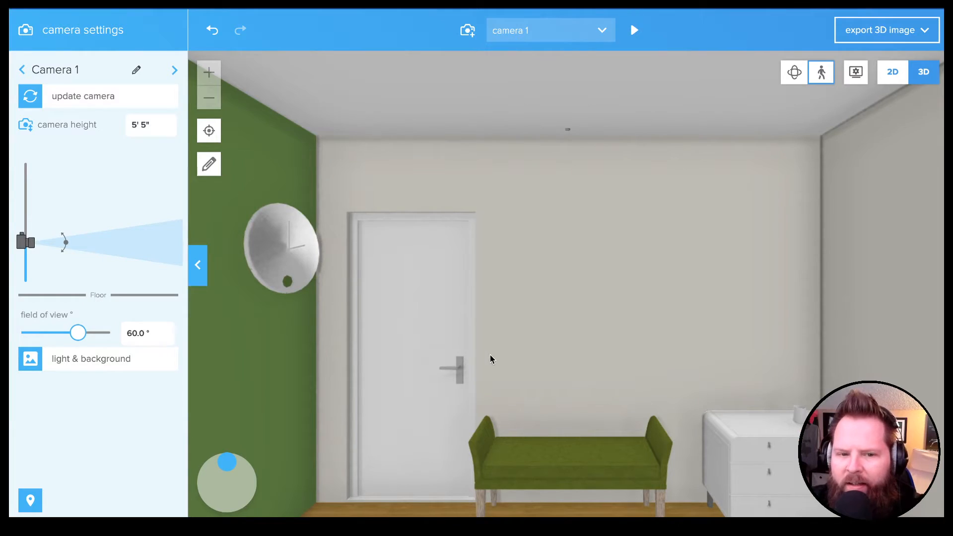
drag(553, 356, 725, 369)
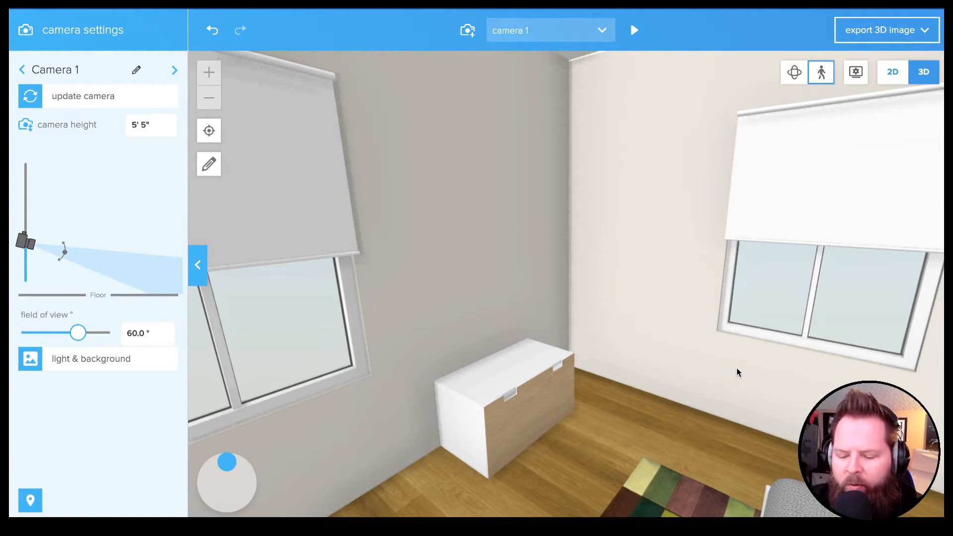
key(Left)
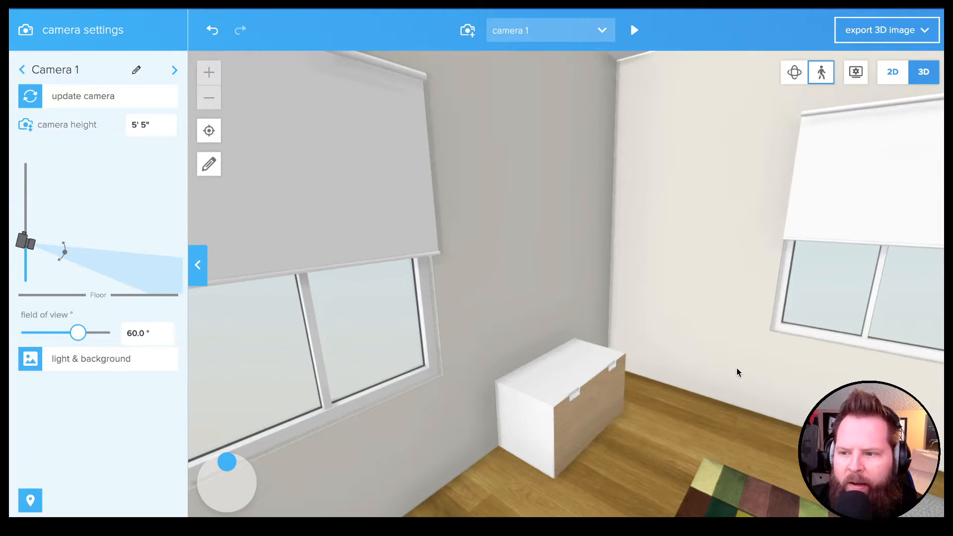
Walk through the bedroom in first person and examine the windows, bed, furniture and green accent wall.
key(Left)
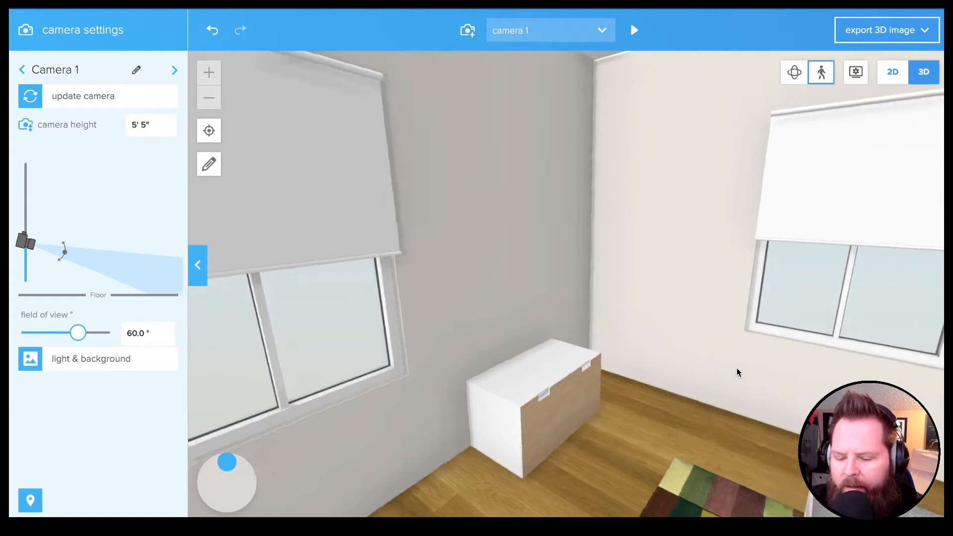
key(Up)
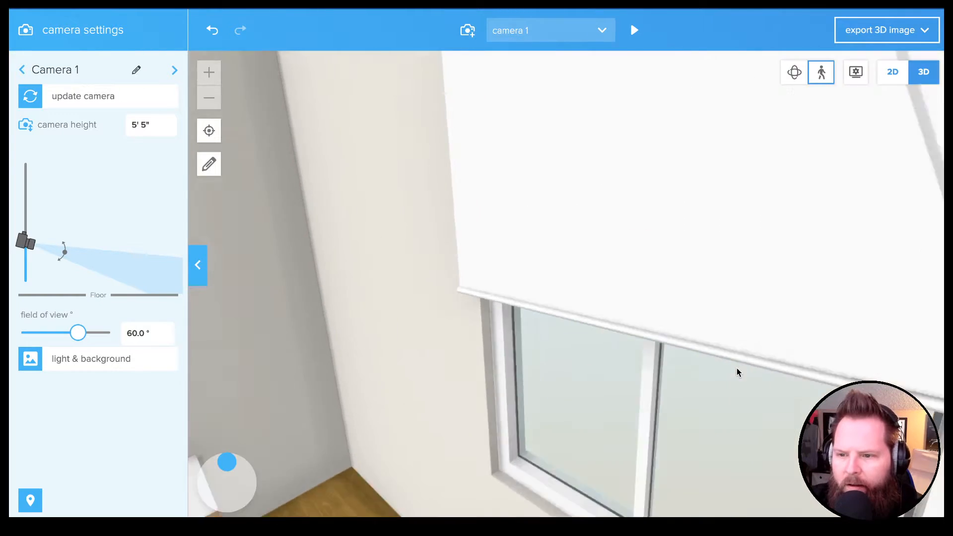
key(Down)
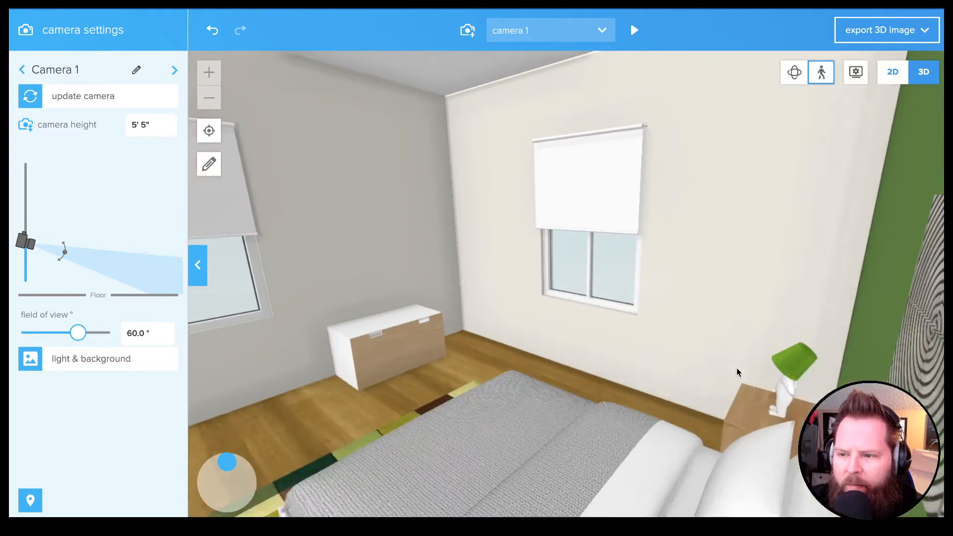
key(Down)
key(Right)
key(Left)
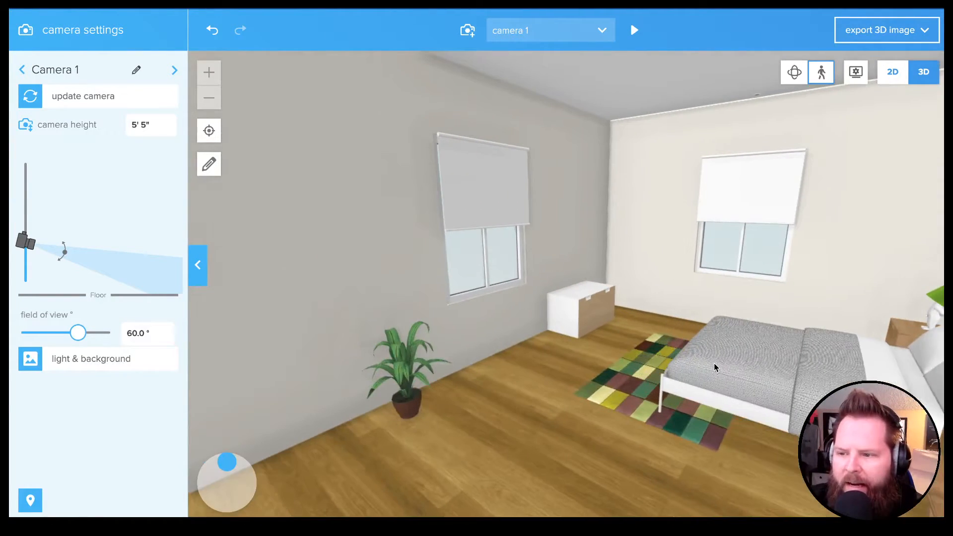
key(Up)
drag(713, 359, 867, 360)
key(Up)
key(Down)
key(Down)
key(Up)
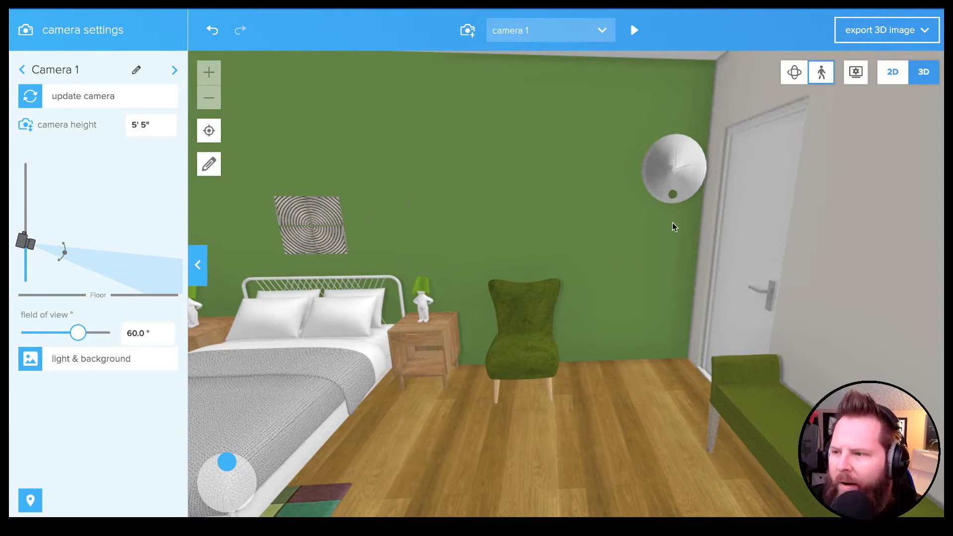
Return to the 2D plan and move the pendulum clock along its wall until it sits behind the green chair.
click(891, 74)
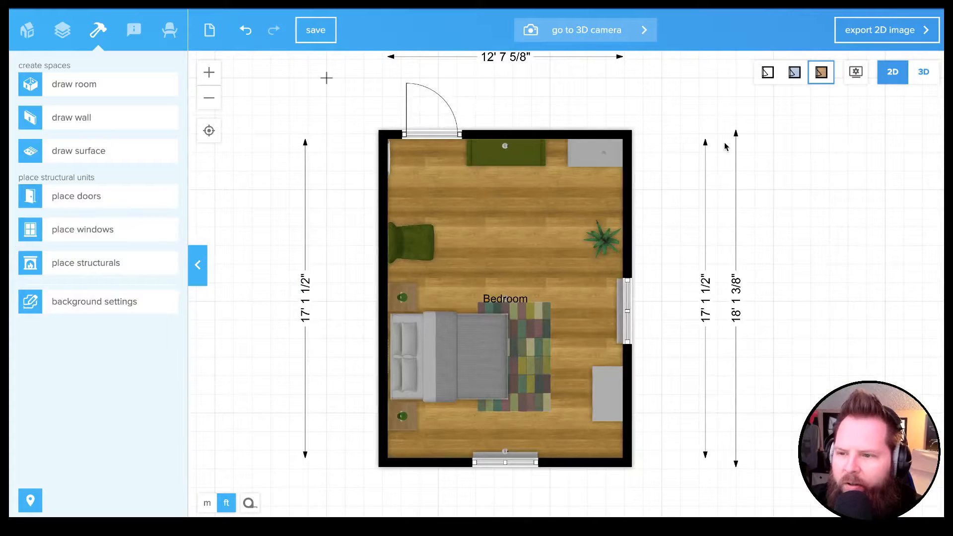
click(390, 168)
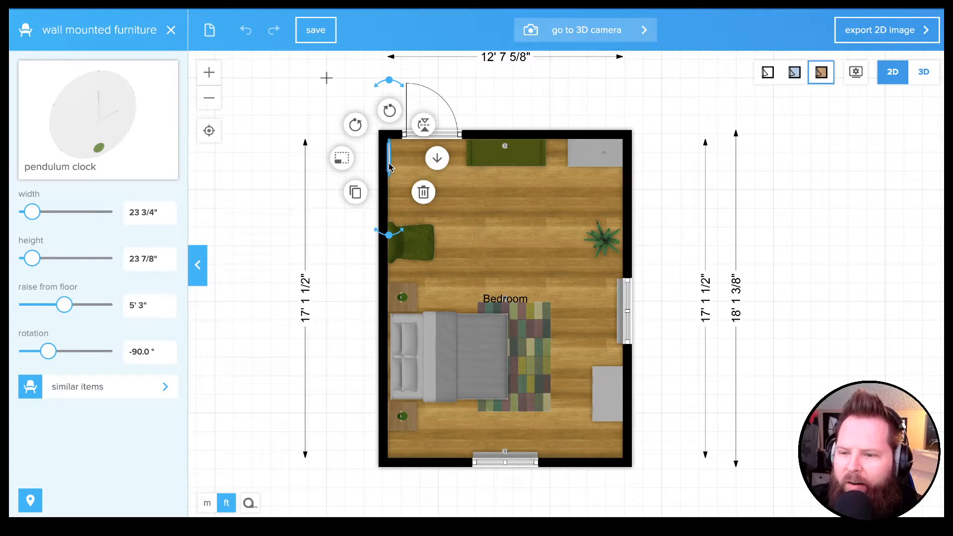
click(486, 224)
drag(391, 165, 395, 242)
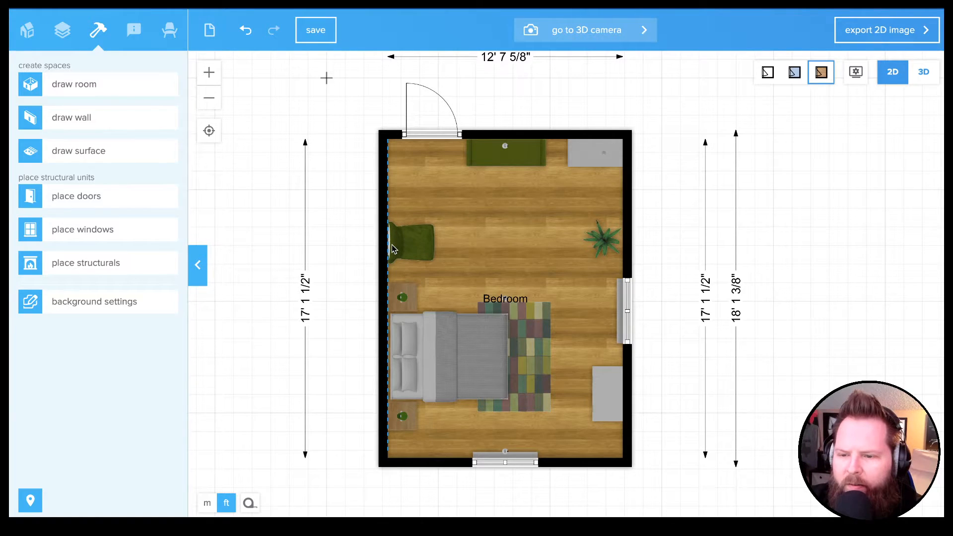
Check the clock above the green chair in the 3D walking view, then look around the rest of the bedroom.
click(924, 72)
click(821, 72)
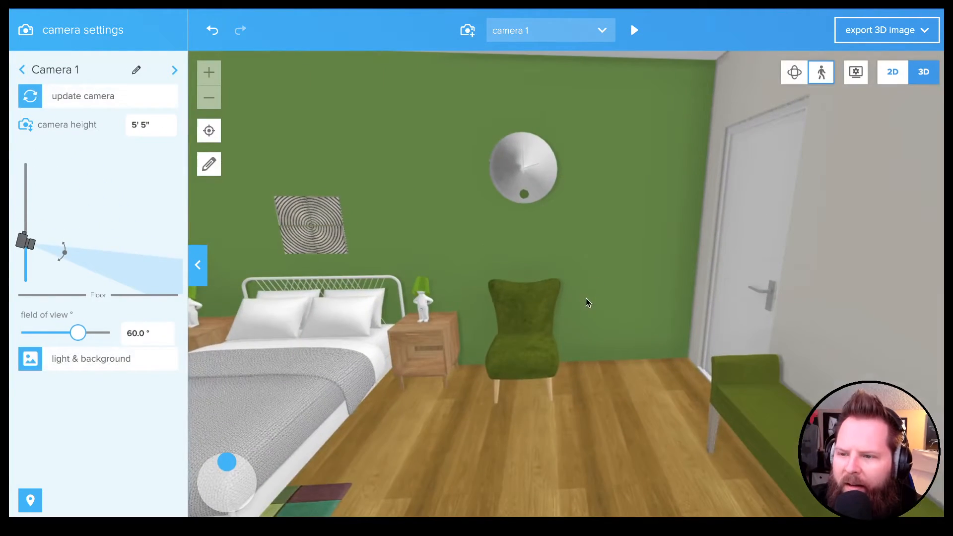
drag(587, 300, 30, 327)
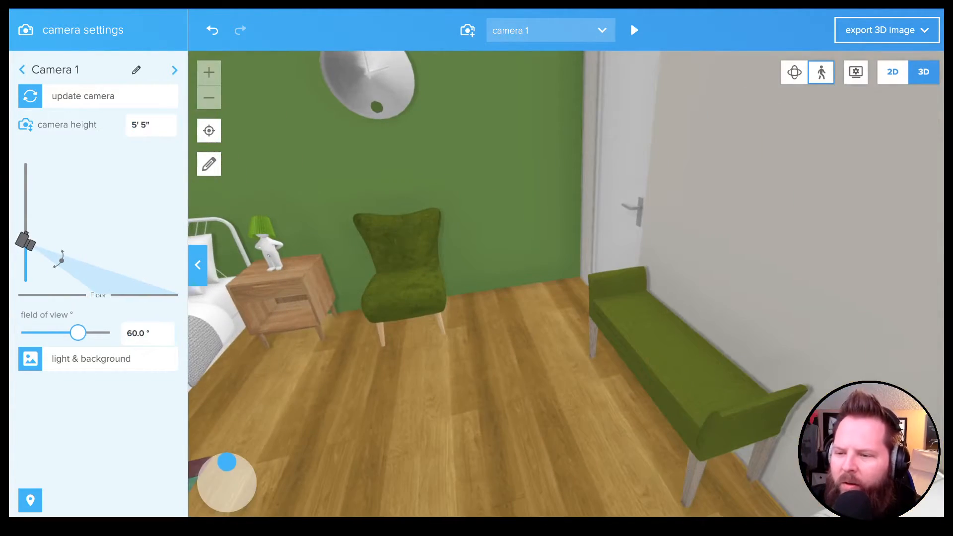
drag(616, 302, 545, 302)
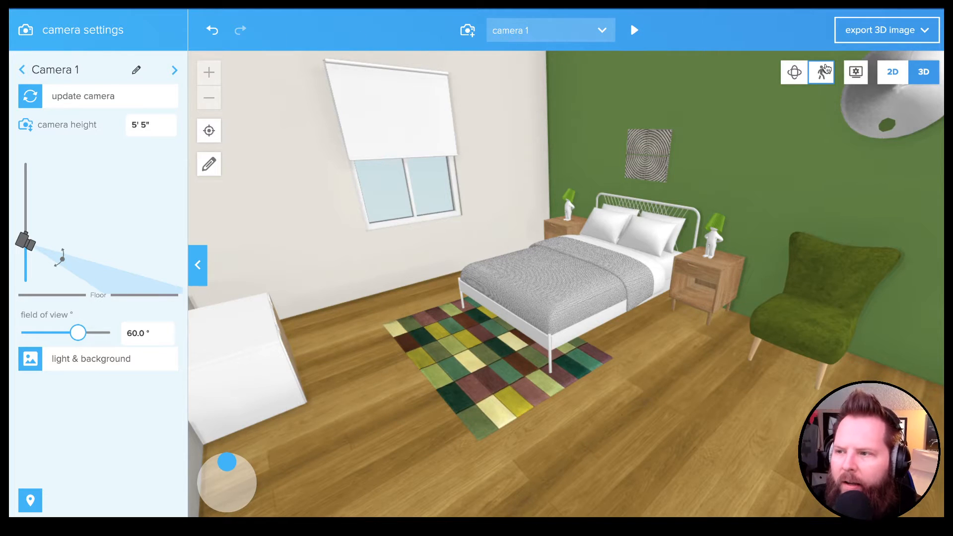
Switch the bedroom back to 2D, save the project and exit to the dashboard.
click(897, 76)
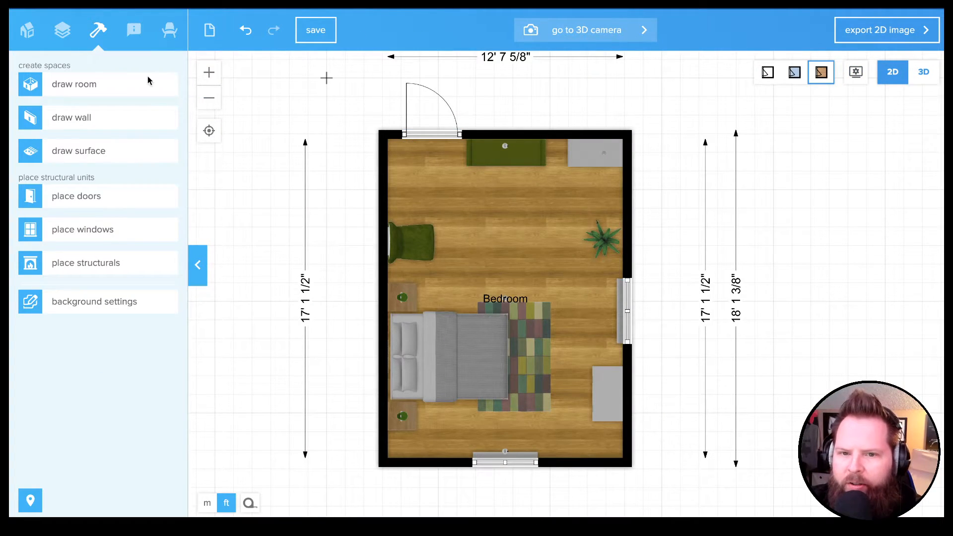
click(44, 30)
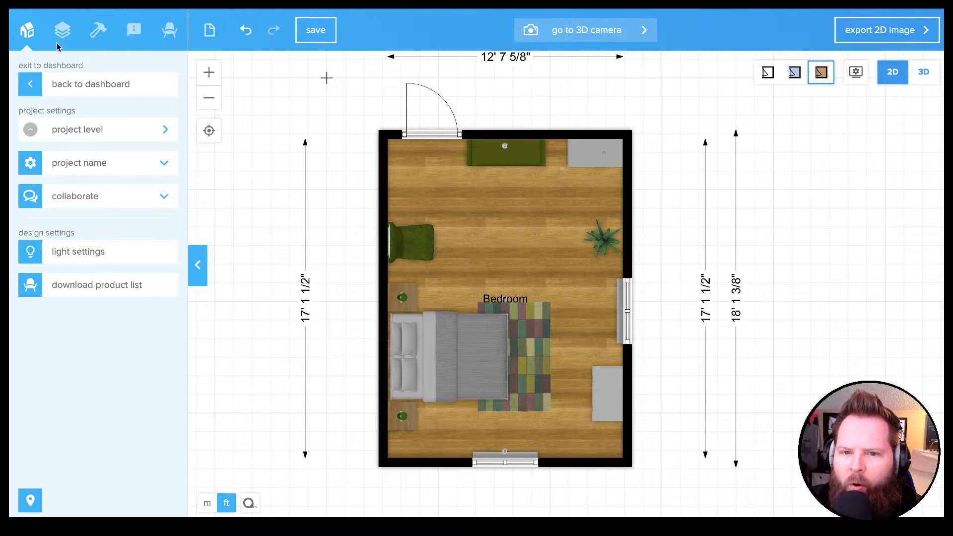
click(324, 33)
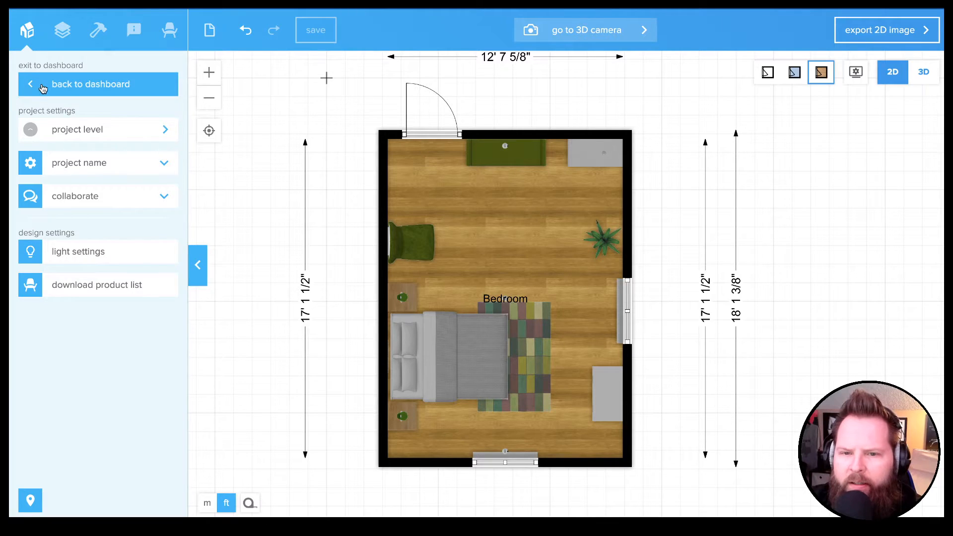
click(44, 85)
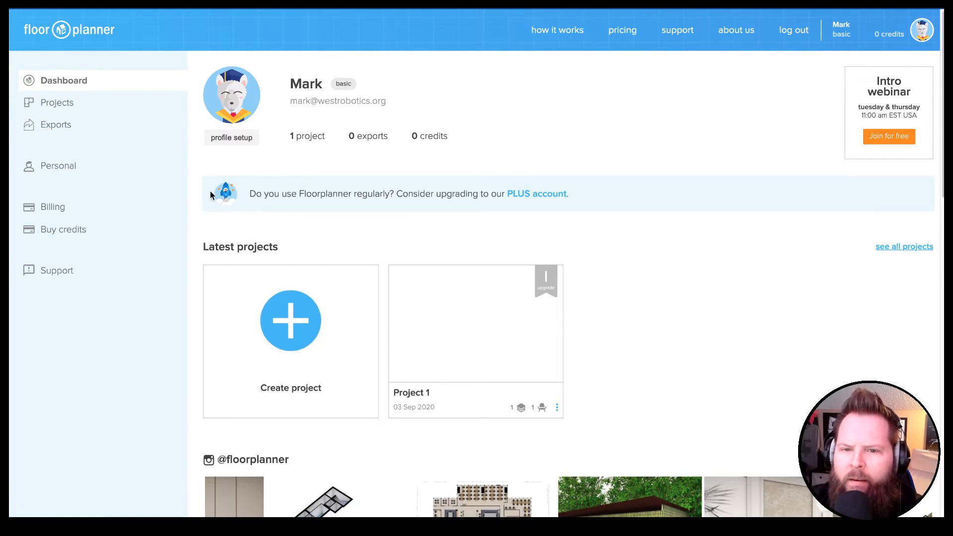
Create a new project named Project 2 and start it with an empty plan.
click(306, 343)
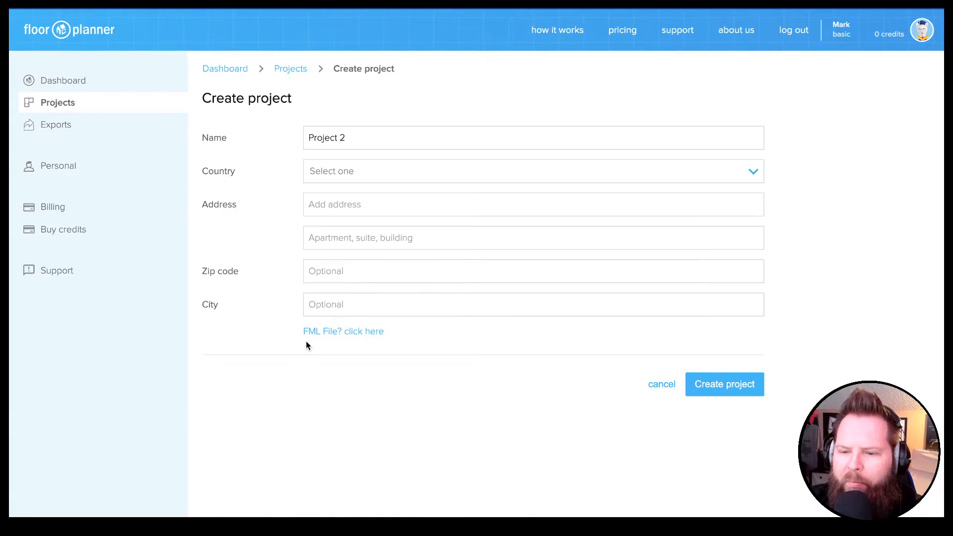
click(743, 385)
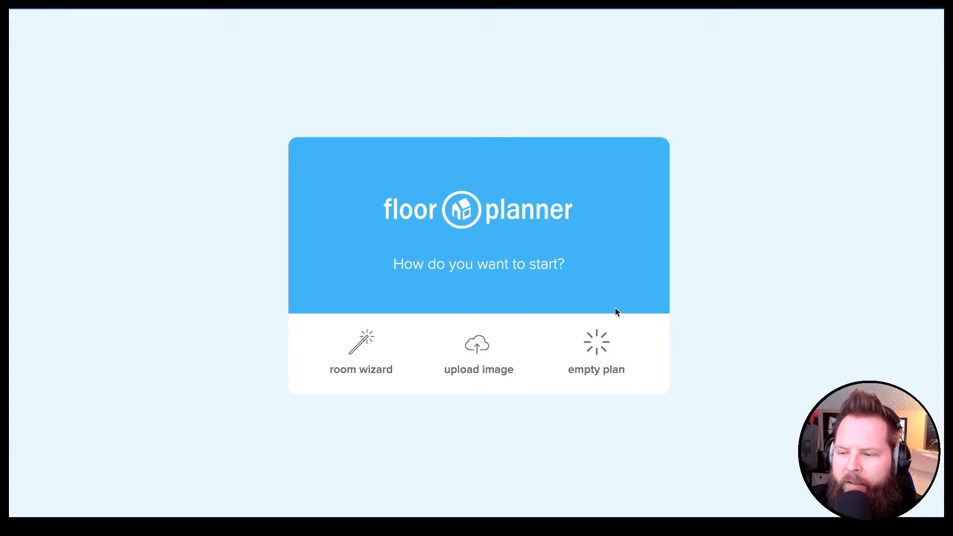
click(606, 346)
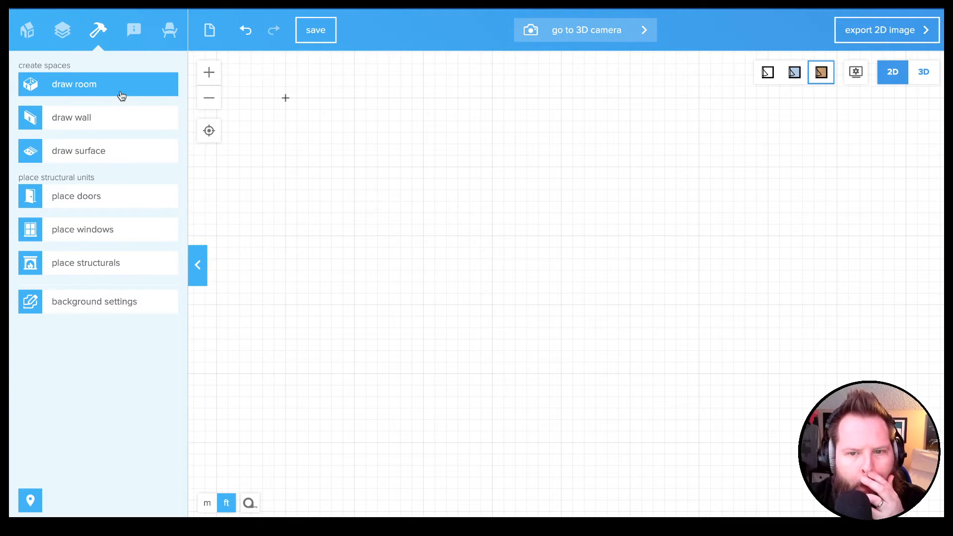
Draw four connected walls enclosing a rectangular room about 13' 7" wide and 15' 7" long on the outside.
click(91, 126)
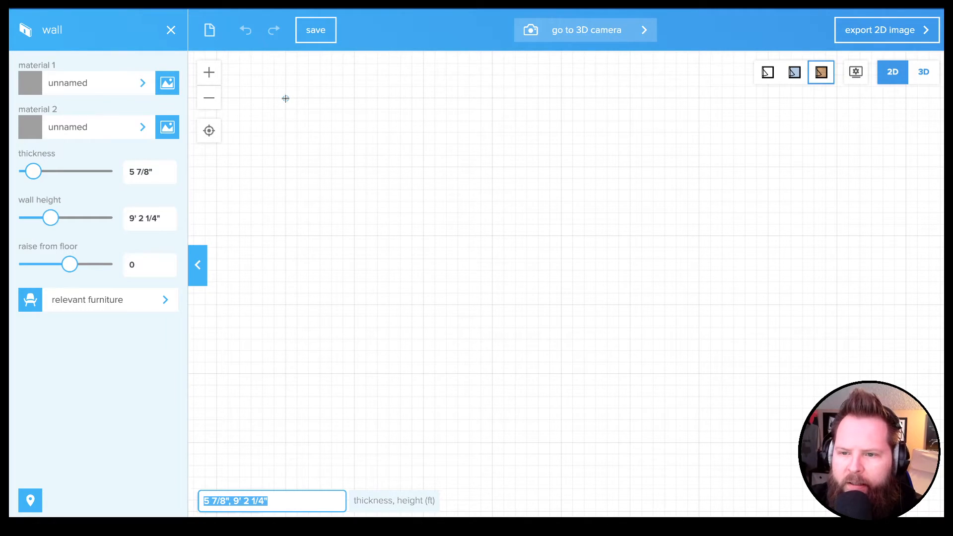
click(286, 98)
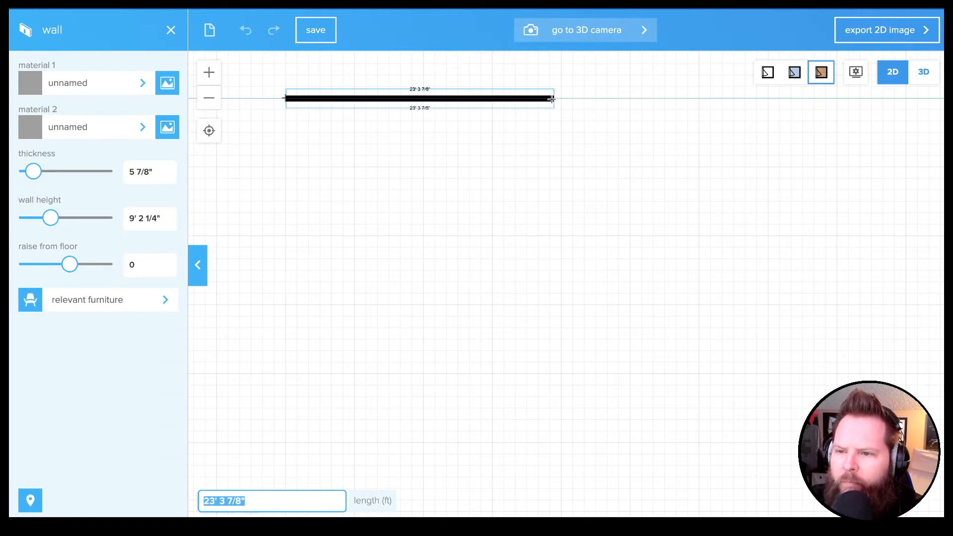
click(435, 99)
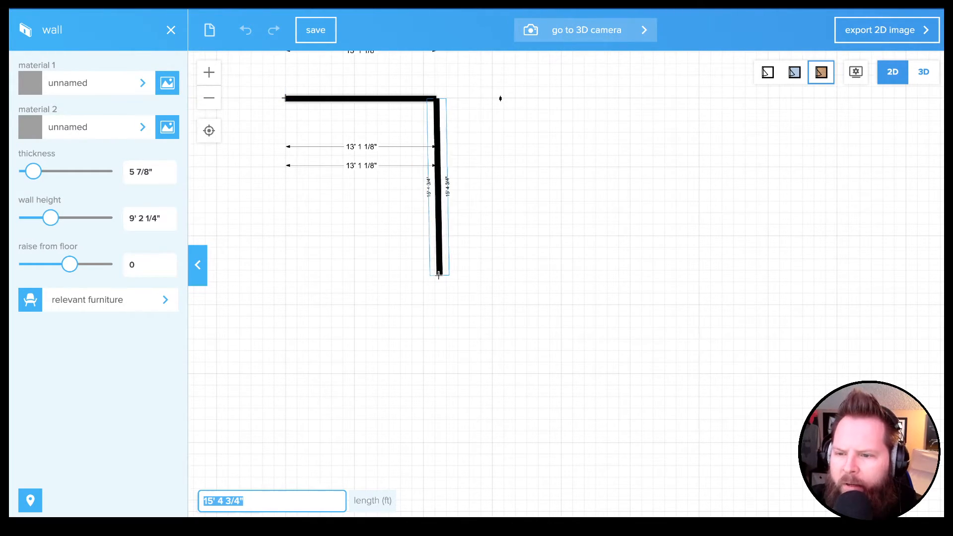
click(433, 272)
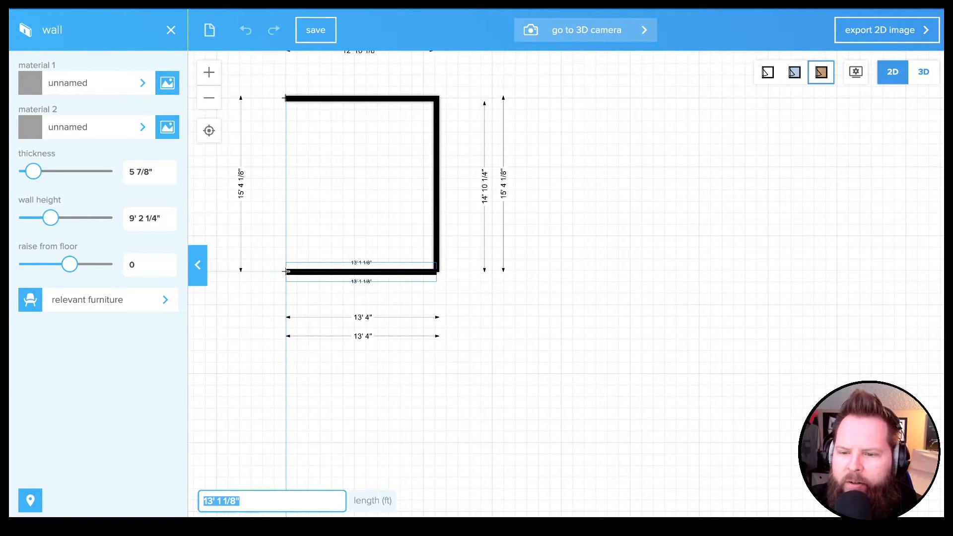
click(286, 272)
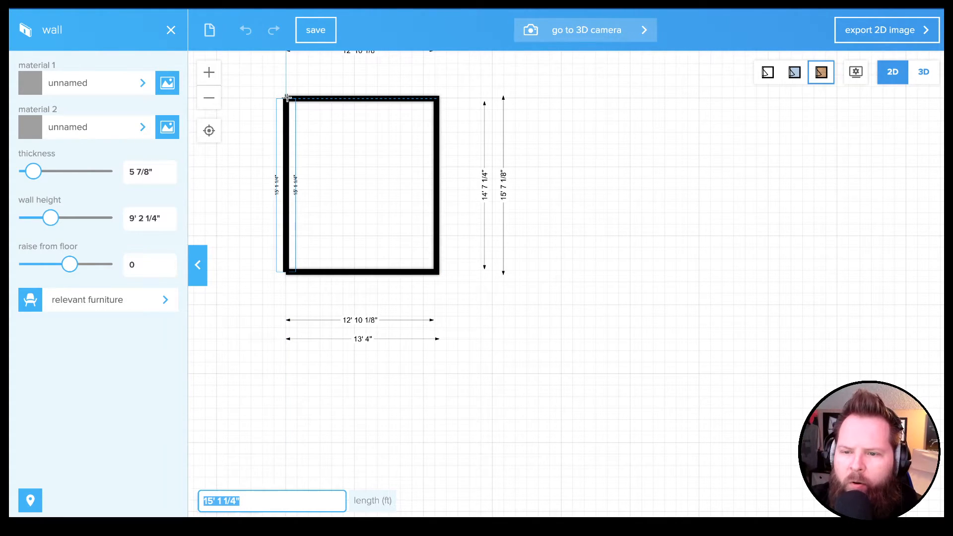
click(287, 98)
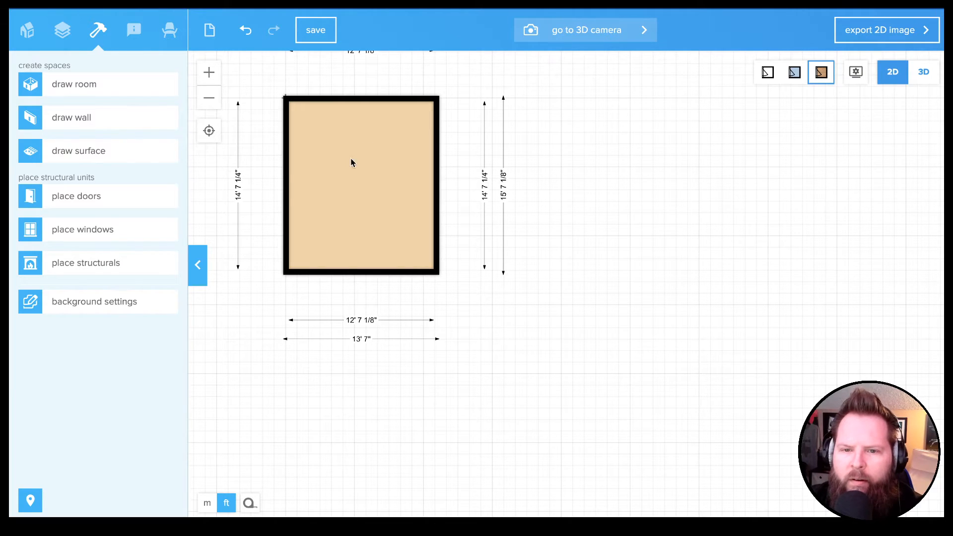
Change the room type of the new room to office.
click(316, 133)
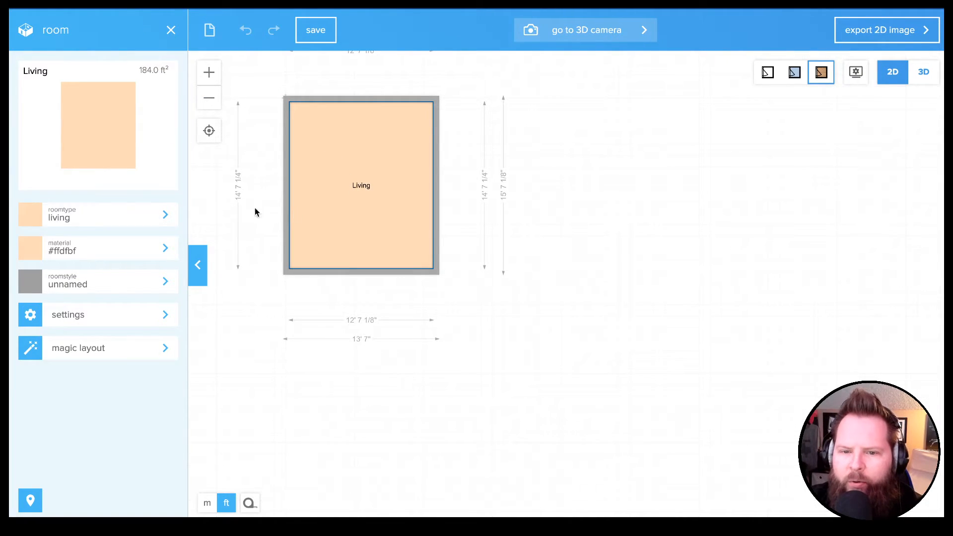
click(79, 215)
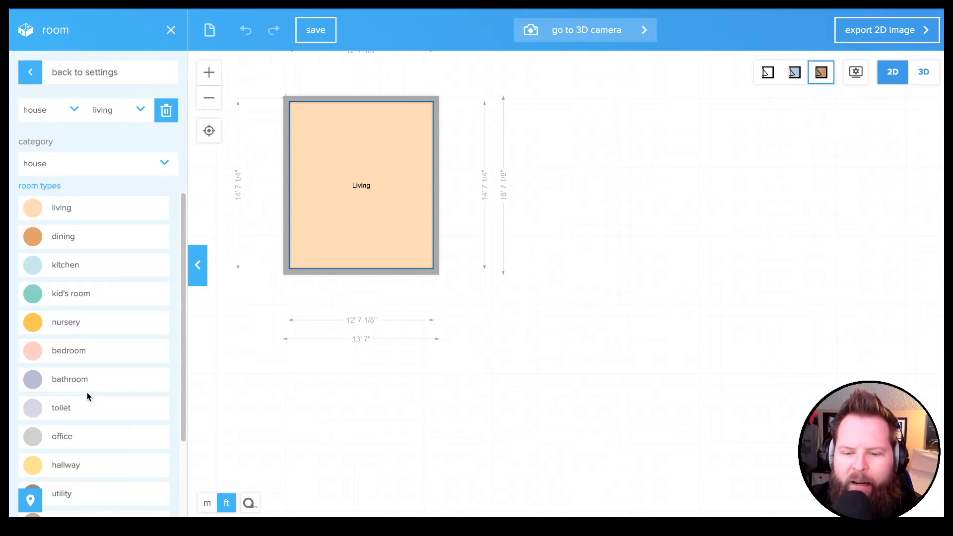
click(85, 441)
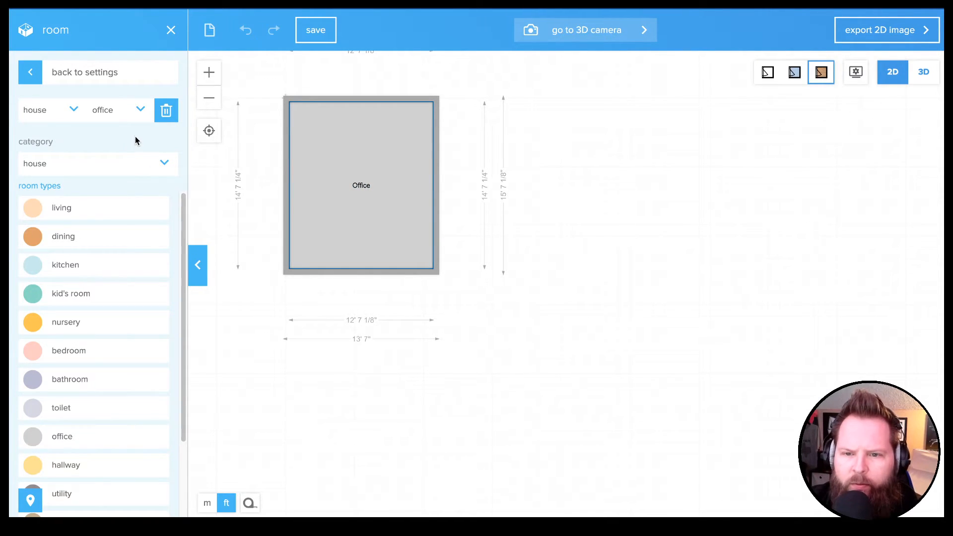
click(79, 73)
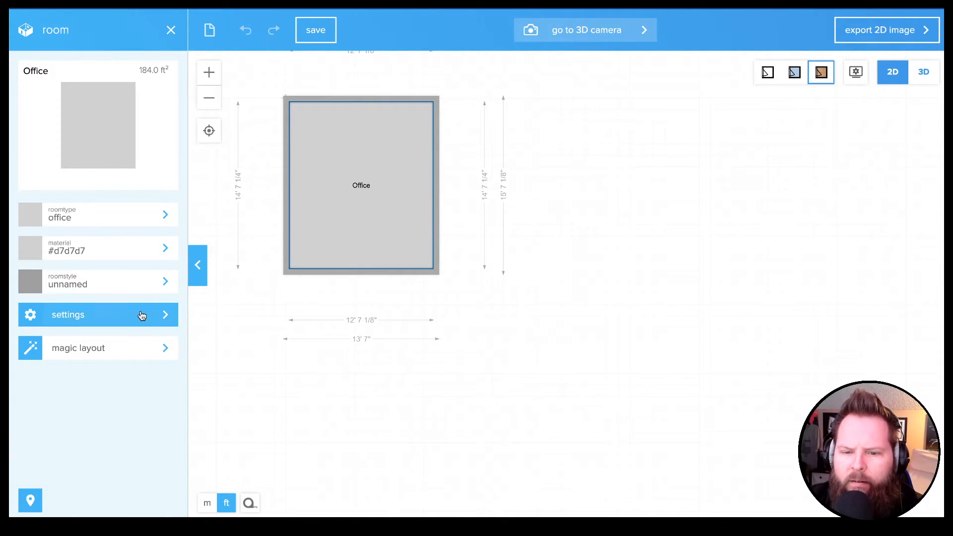
Assign the Black & Gold room style to the office.
click(106, 292)
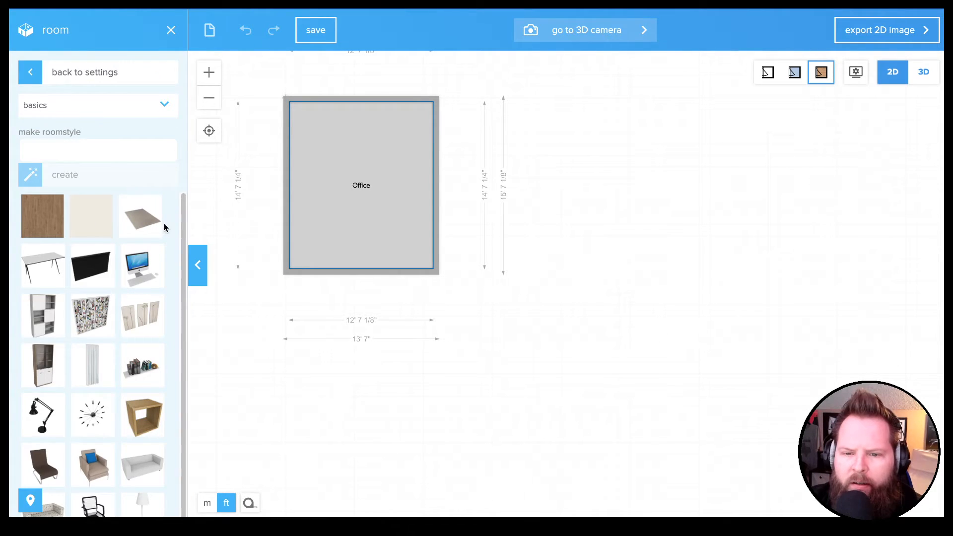
click(143, 106)
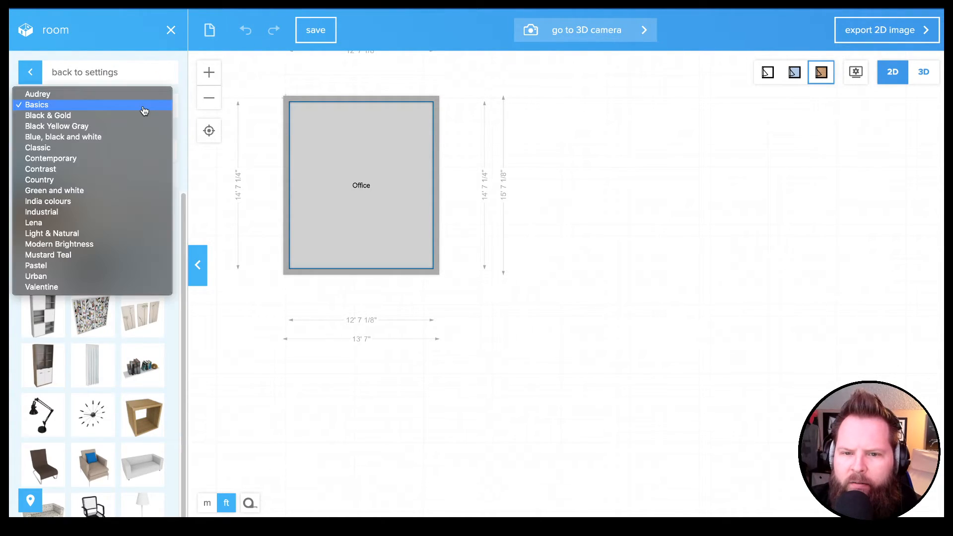
click(149, 121)
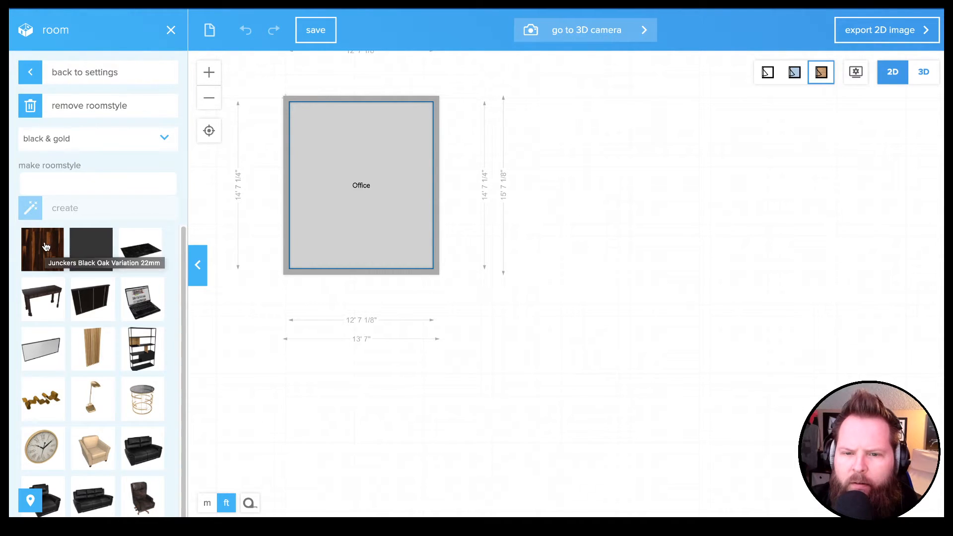
click(45, 186)
click(33, 209)
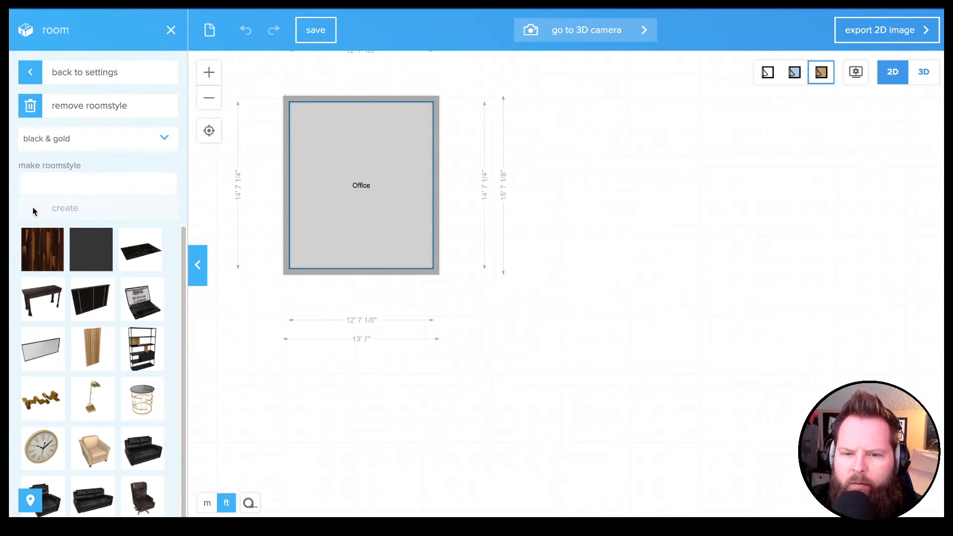
Apply the Junckers Black Oak Variation 22mm flooring to the office and close the room's settings.
drag(46, 246, 321, 177)
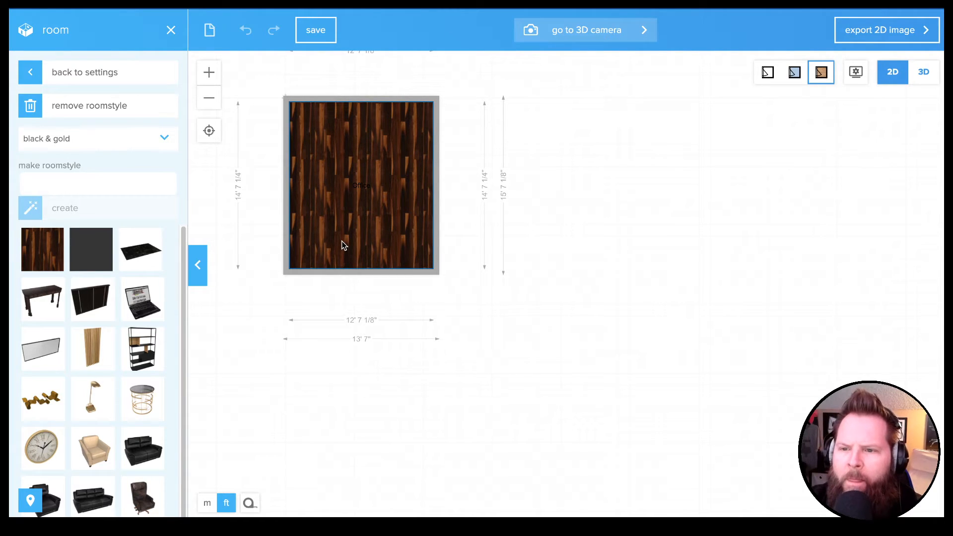
click(59, 73)
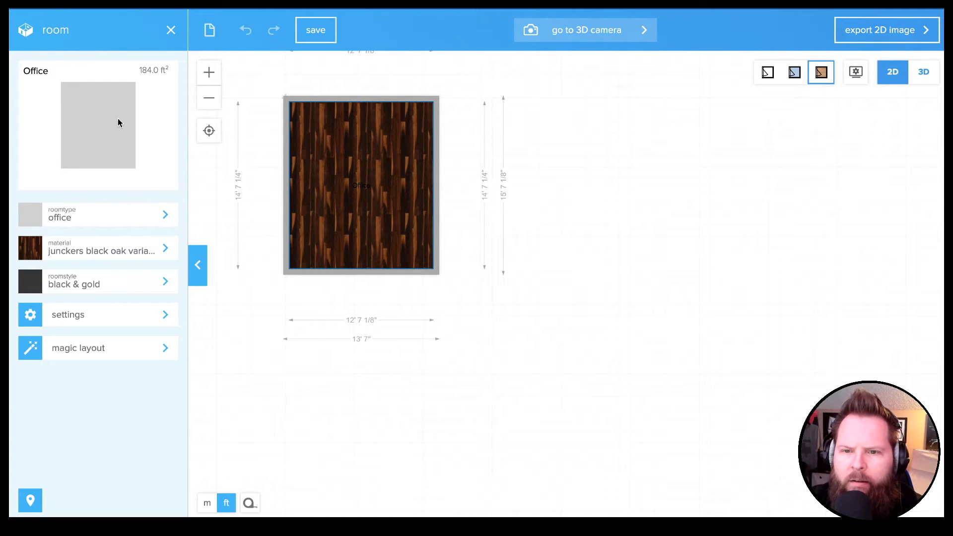
click(171, 31)
click(106, 117)
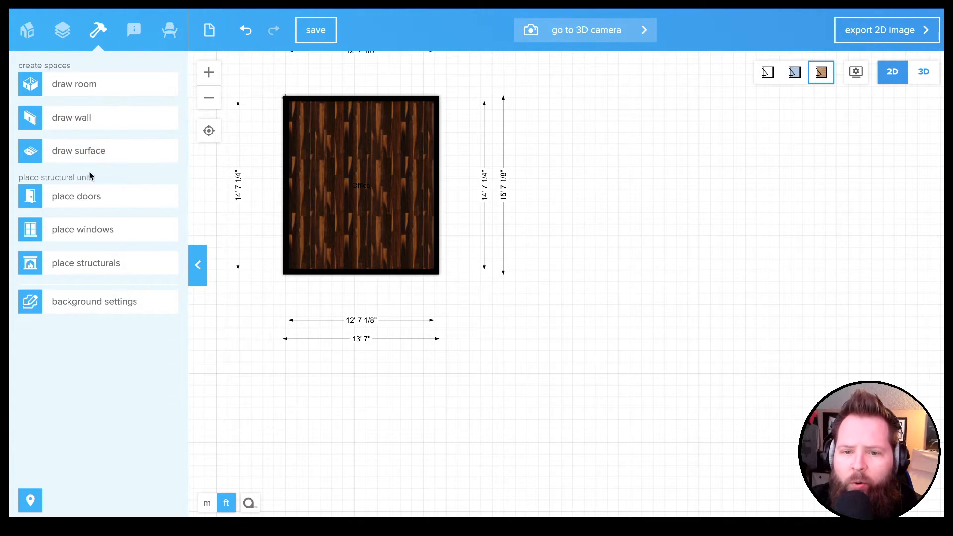
Place a standard door near the upper end of the office's left wall and flip it to swing into the room.
click(89, 199)
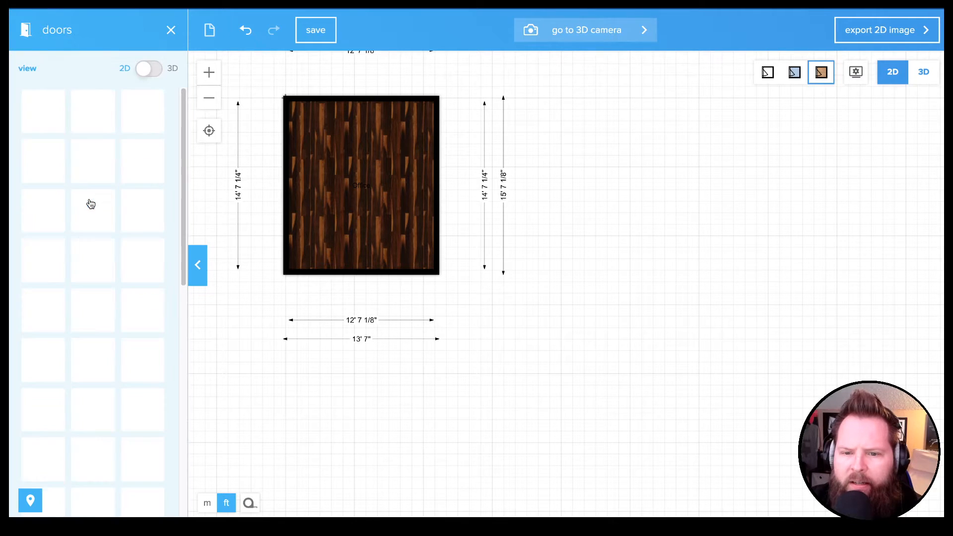
drag(55, 115, 286, 133)
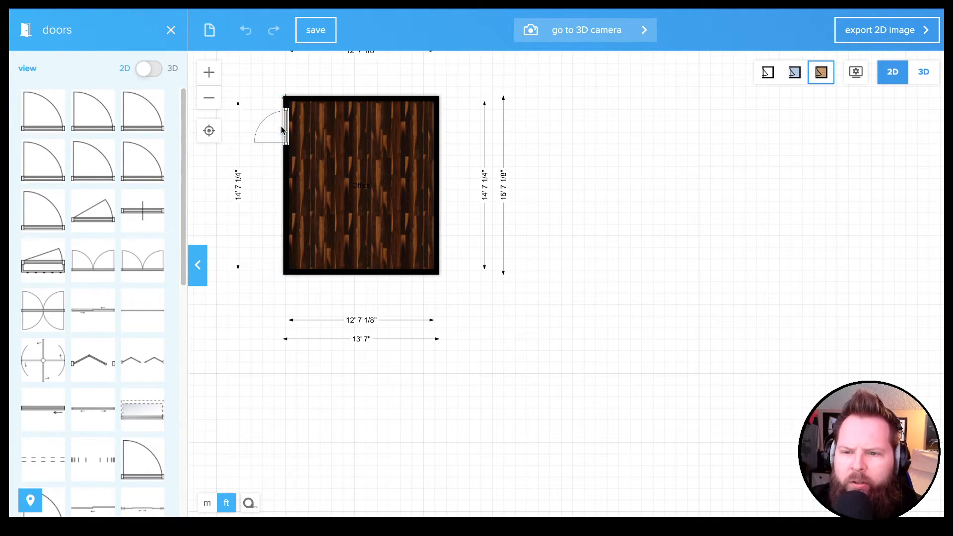
click(286, 139)
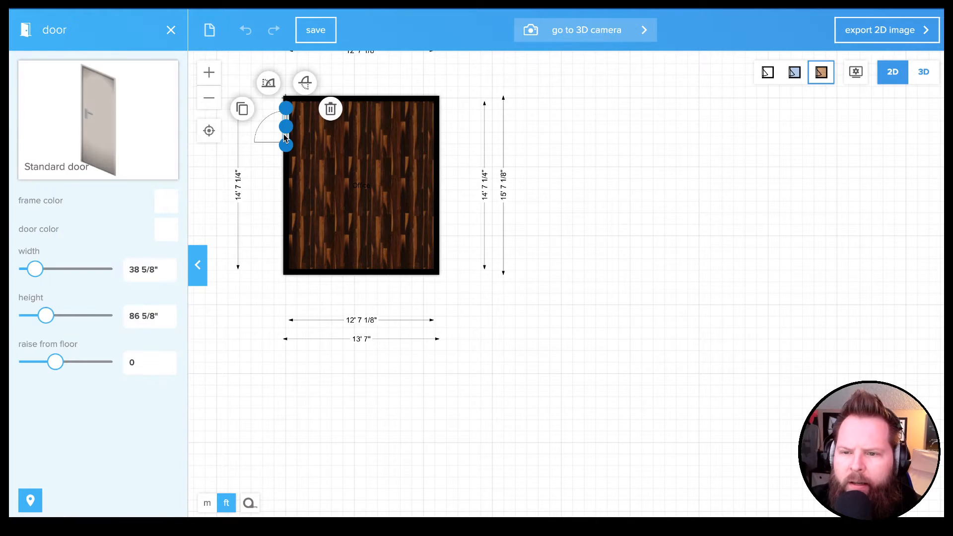
click(269, 84)
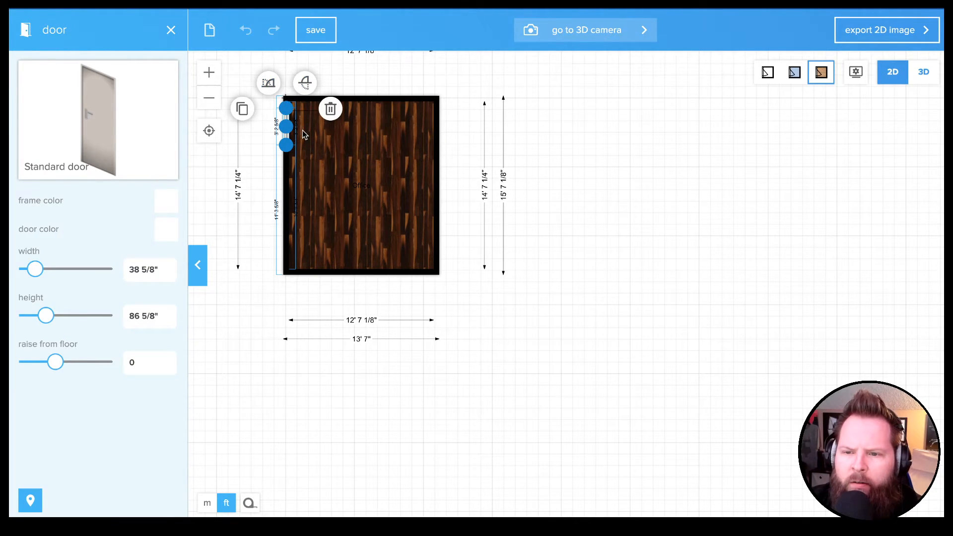
click(337, 154)
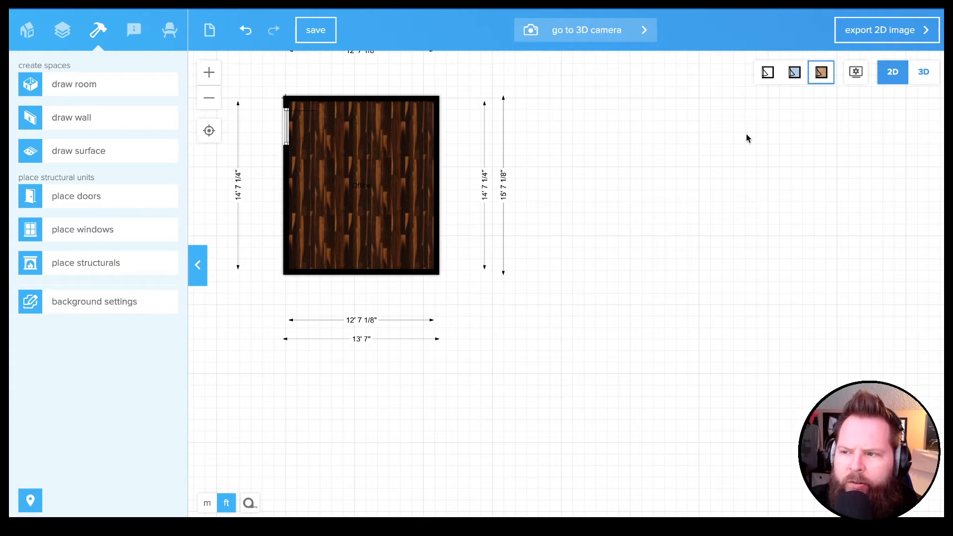
Show the plan in black-and-white outline and cycle the door through its swing directions, ending with it opening into the office.
click(764, 74)
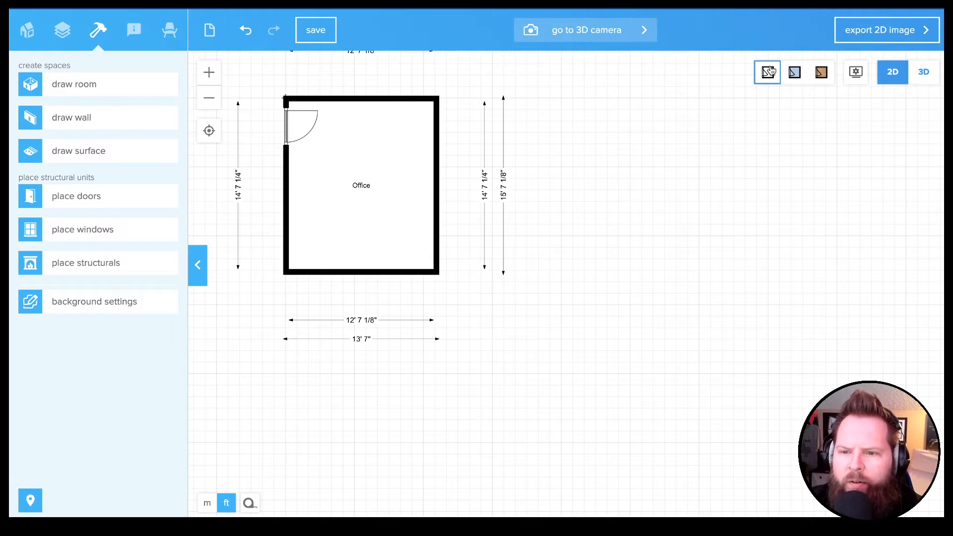
click(285, 128)
click(268, 83)
click(269, 83)
click(271, 83)
click(268, 83)
click(267, 83)
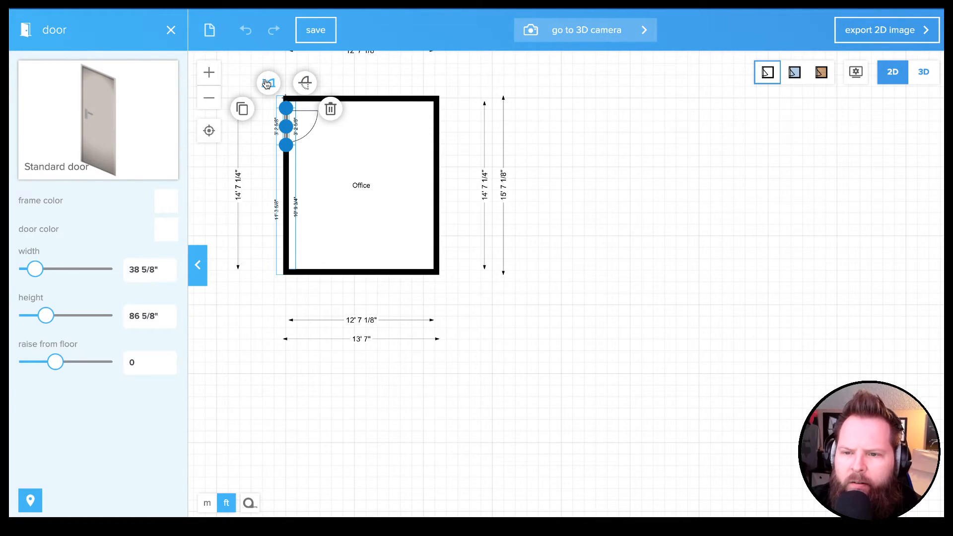
click(327, 154)
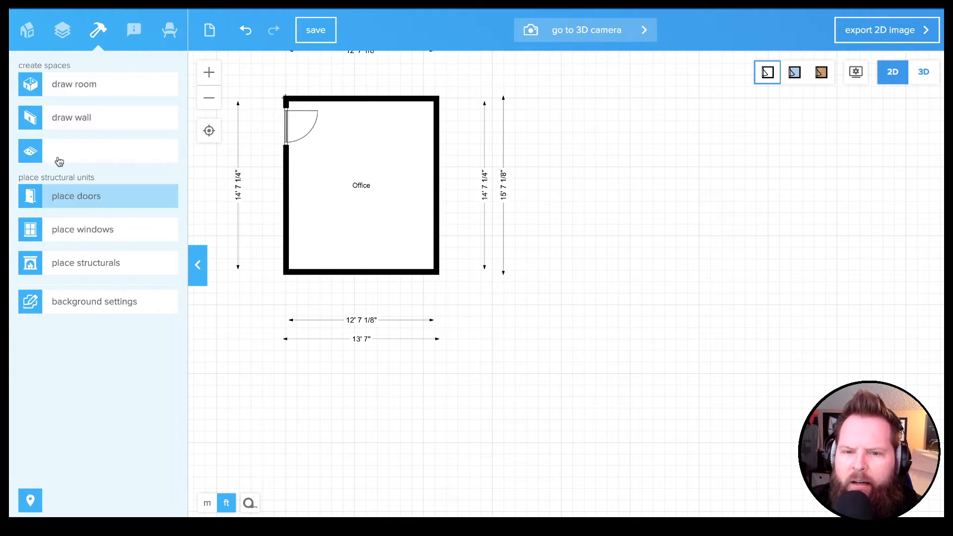
Preview the window models in 3D and place a multi-pane grid window in the left wall just below the door.
click(81, 237)
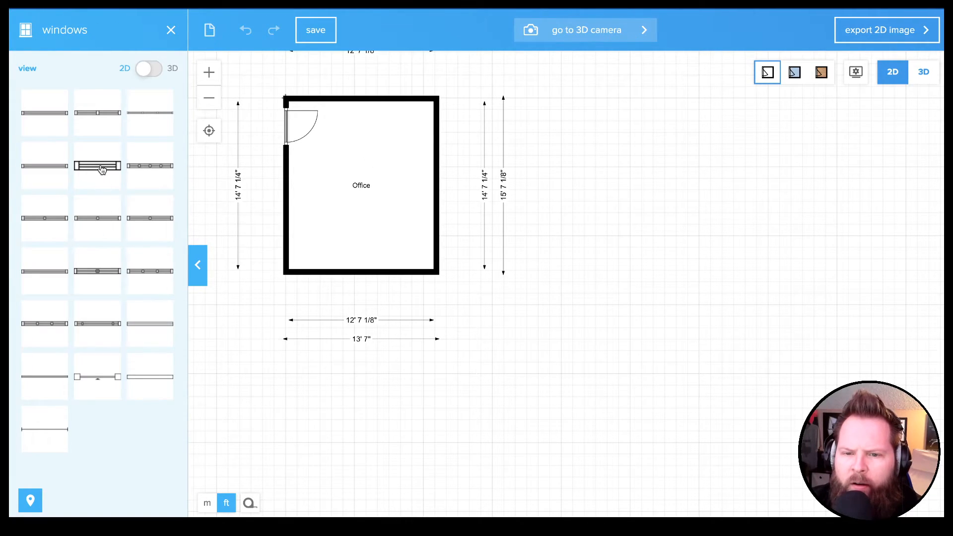
click(151, 74)
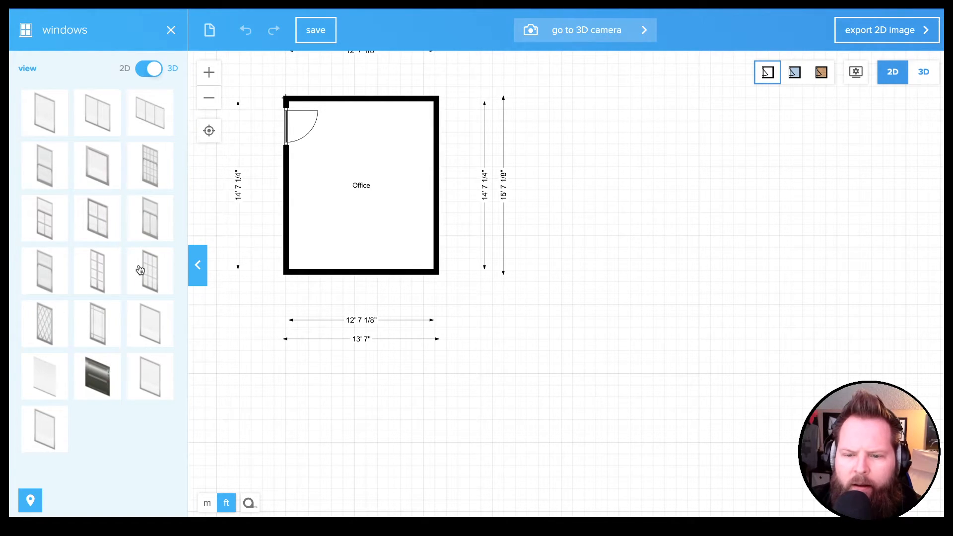
drag(156, 271, 290, 191)
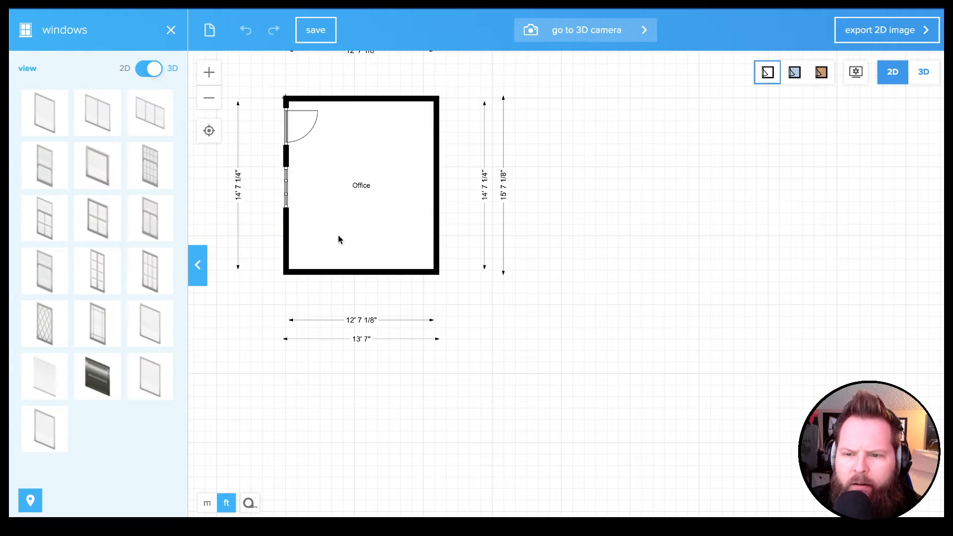
Restore the textured plan style, inspect the door and window in 3D from Camera 1 and Camera 2, and return to 2D.
click(822, 74)
click(922, 75)
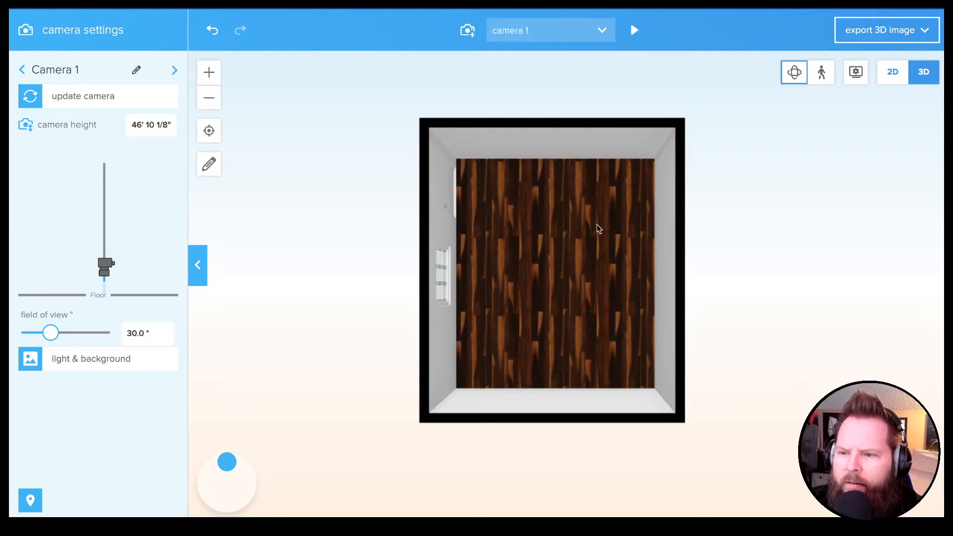
drag(574, 292, 636, 270)
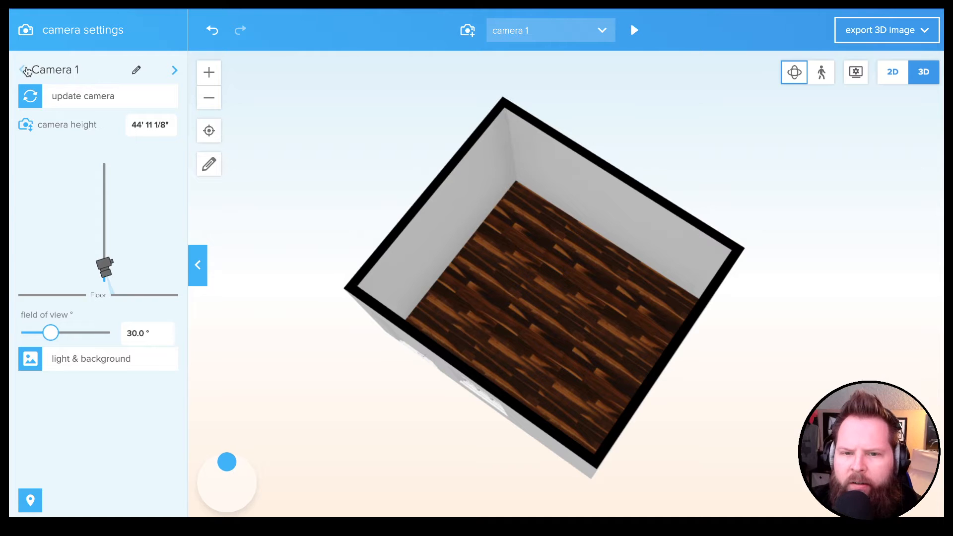
click(24, 69)
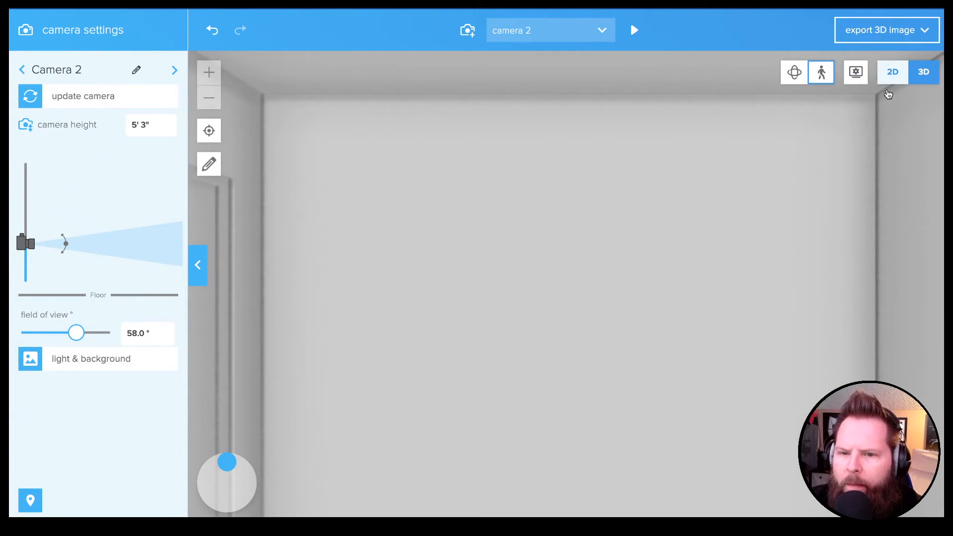
drag(608, 313, 937, 337)
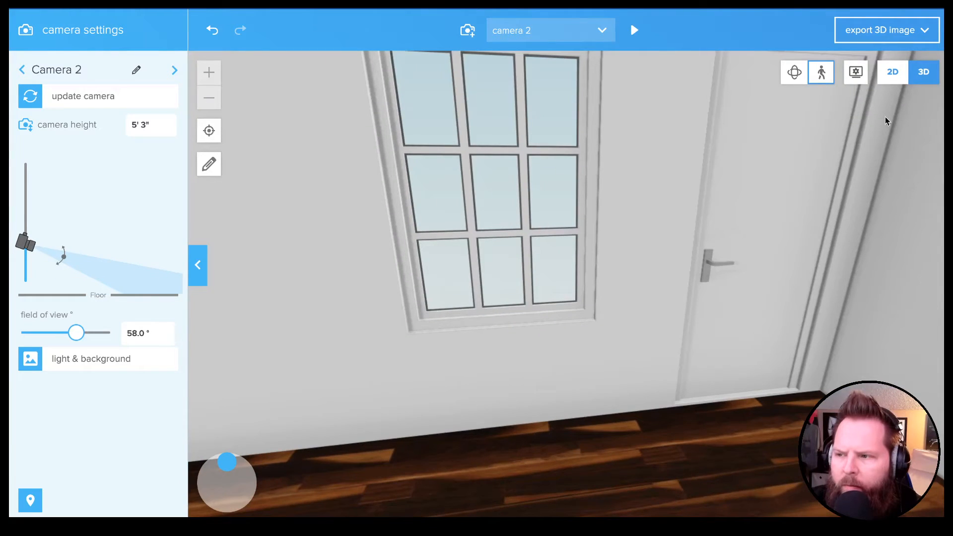
click(892, 72)
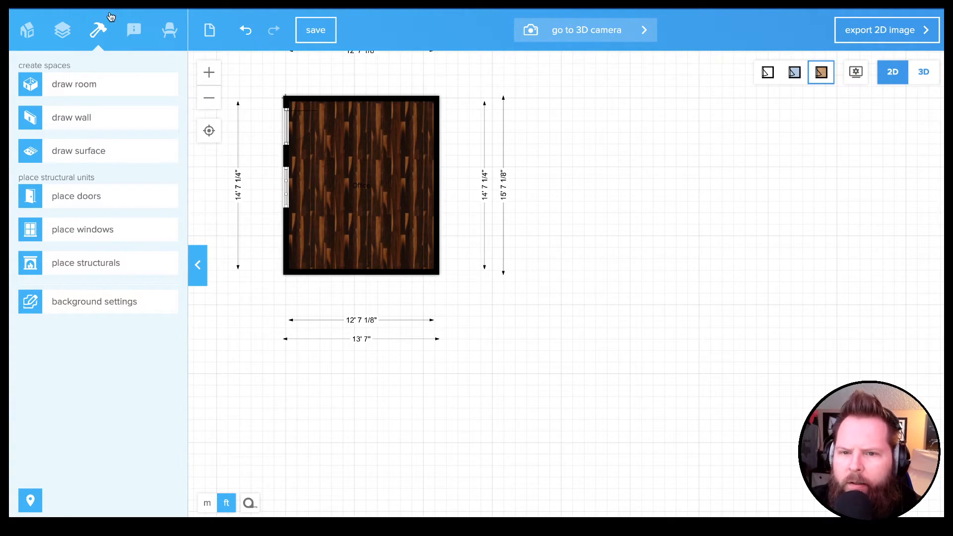
Look over the label and line tools and the library's colours, materials and furniture.
click(133, 30)
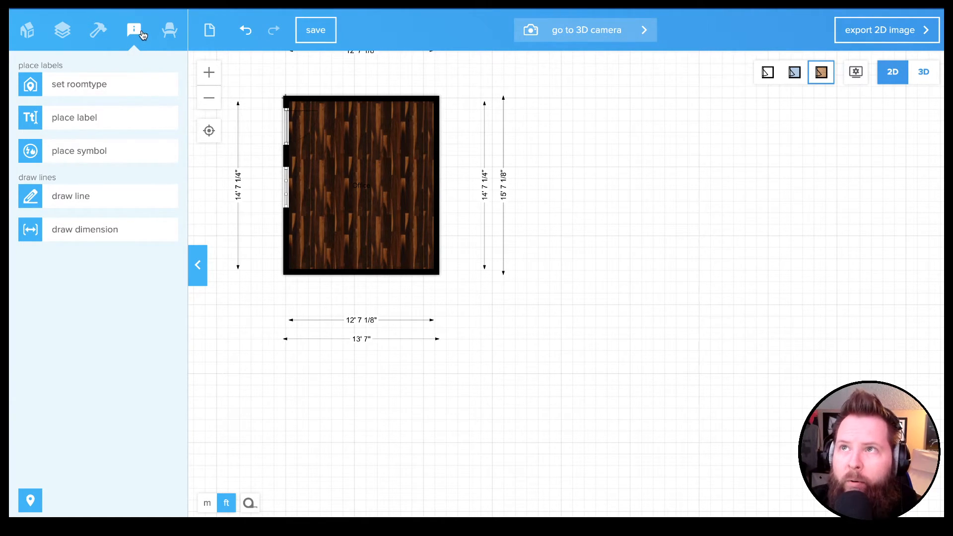
click(169, 30)
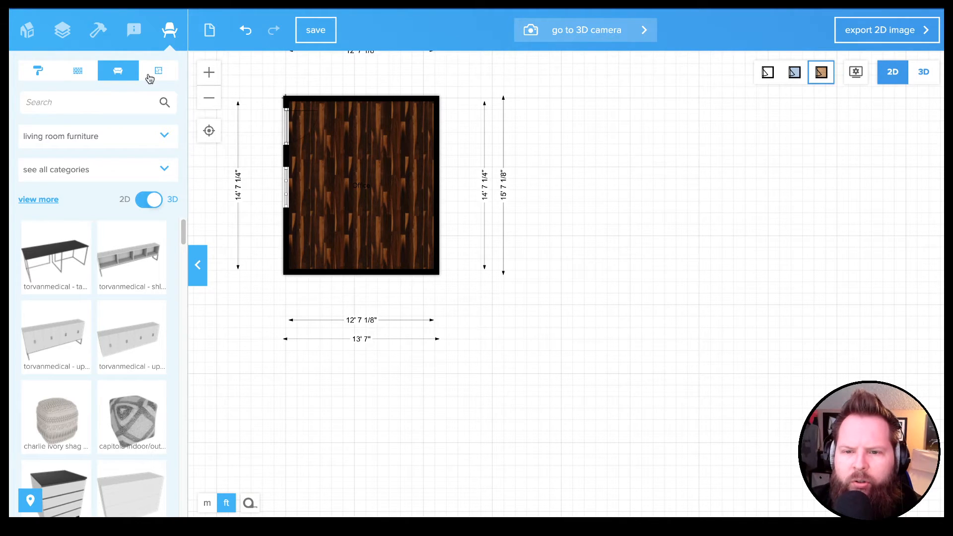
click(44, 73)
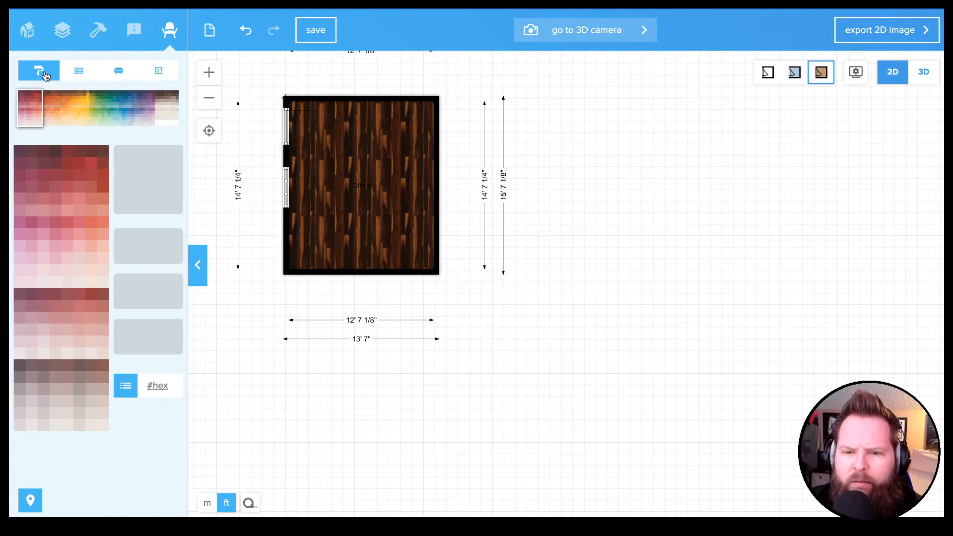
click(76, 77)
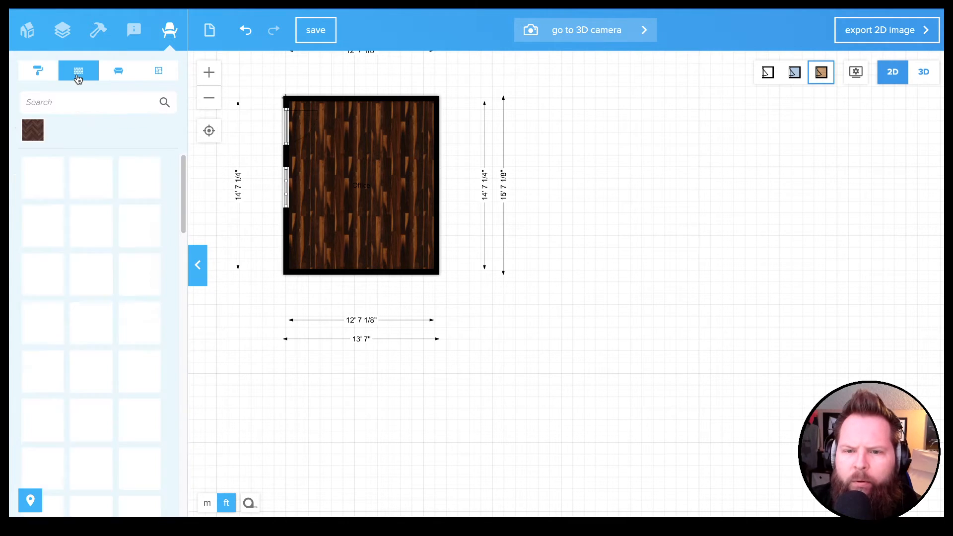
click(122, 70)
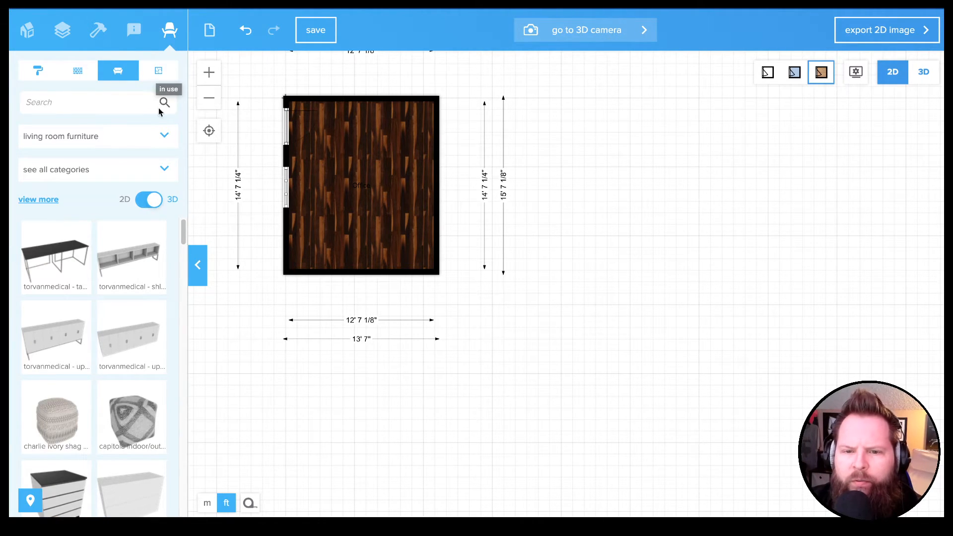
Filter the furniture library to Office and Home office furniture, and place the dark leahy splayed leg table in the middle of the office.
click(110, 142)
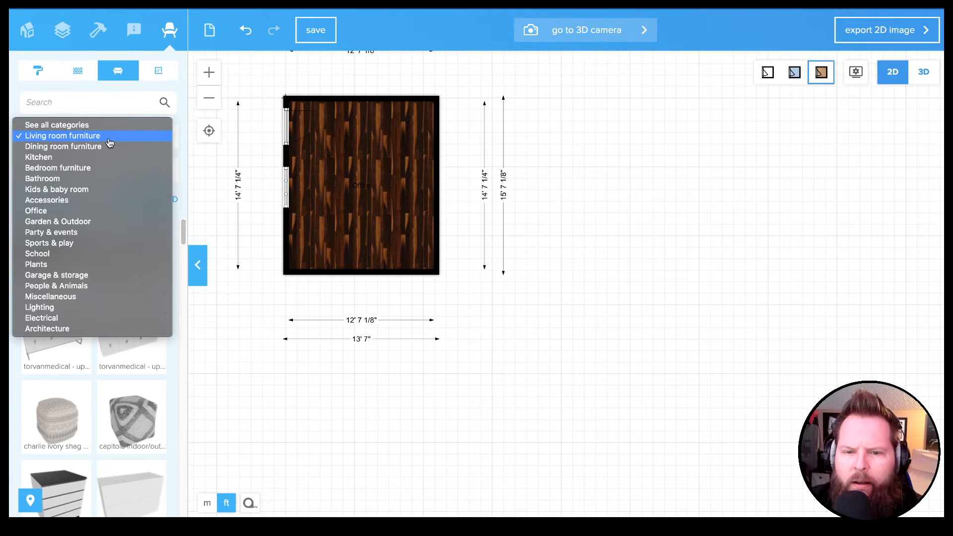
click(106, 211)
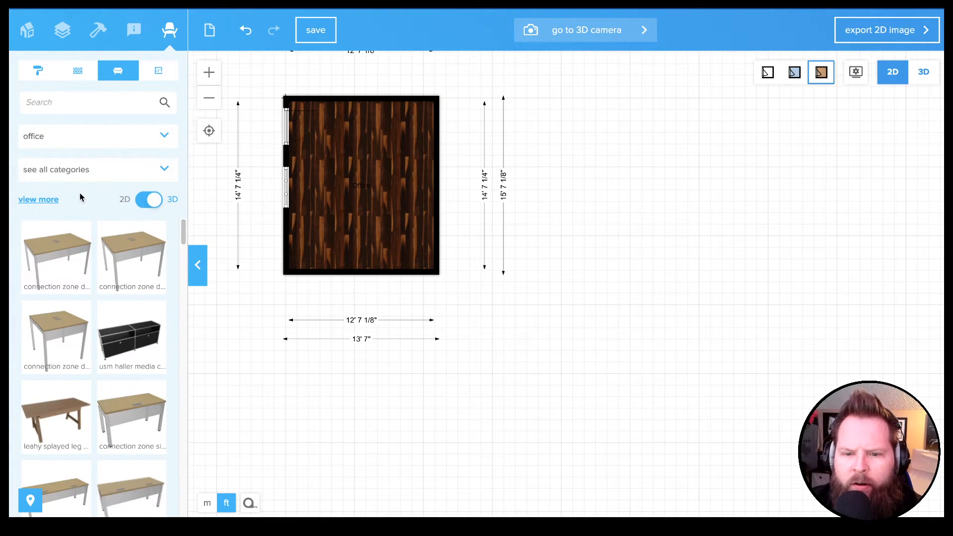
click(105, 174)
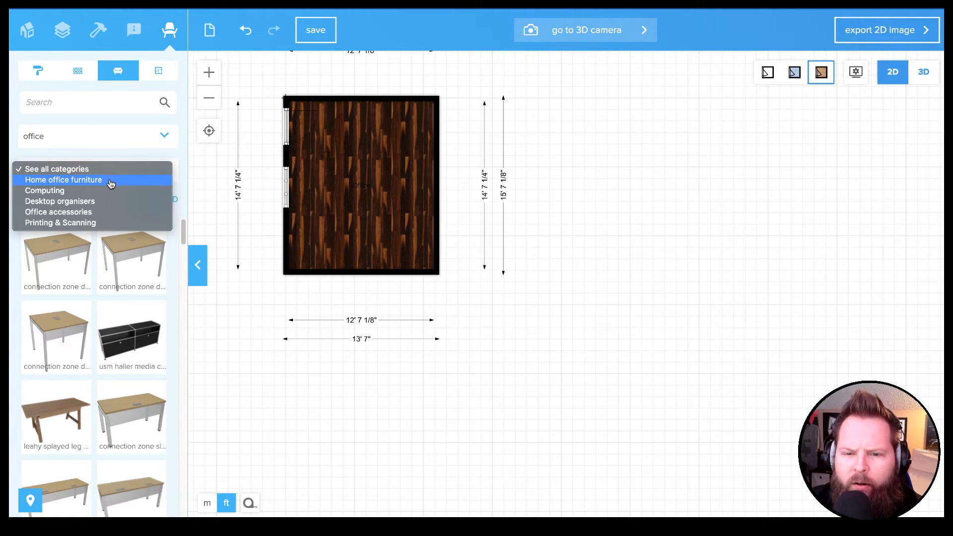
click(107, 181)
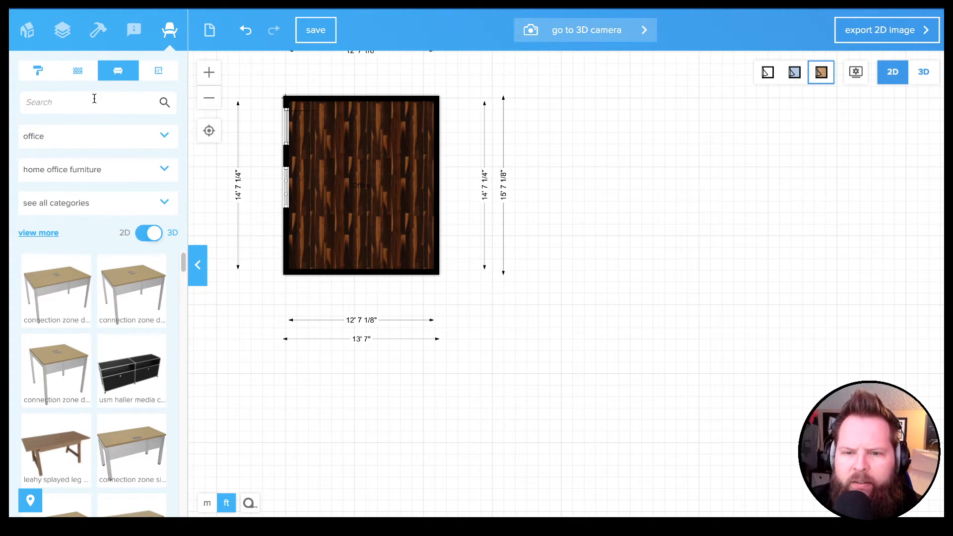
scroll(132, 278, down, 5)
scroll(148, 285, down, 5)
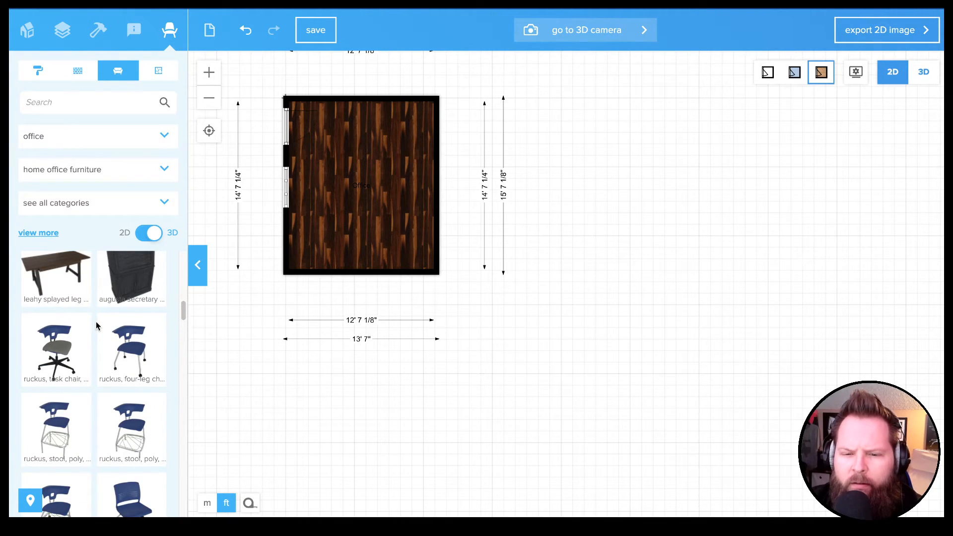
drag(58, 281, 370, 196)
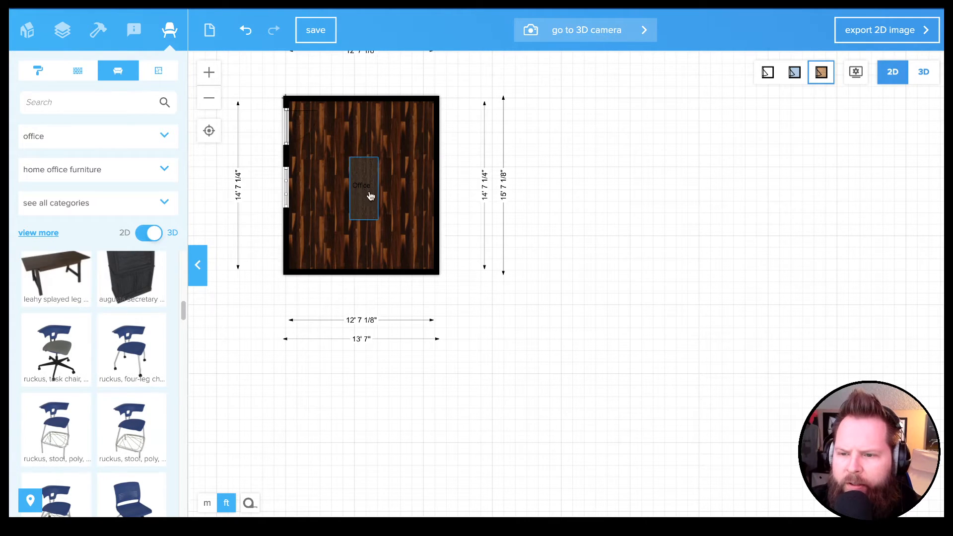
Inspect the placed table in 3D from the walk-through view, a closer orbit view and the Camera 1 overhead view.
click(924, 73)
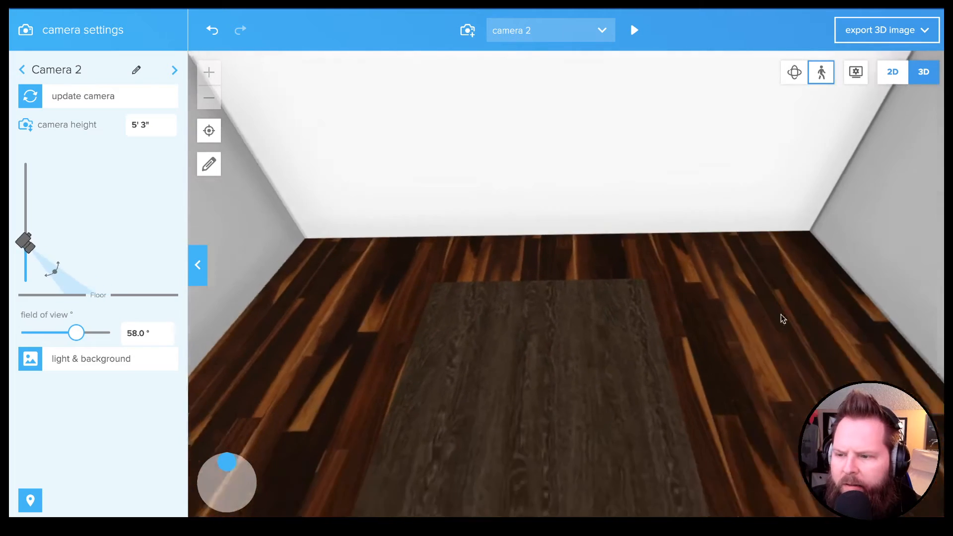
click(794, 72)
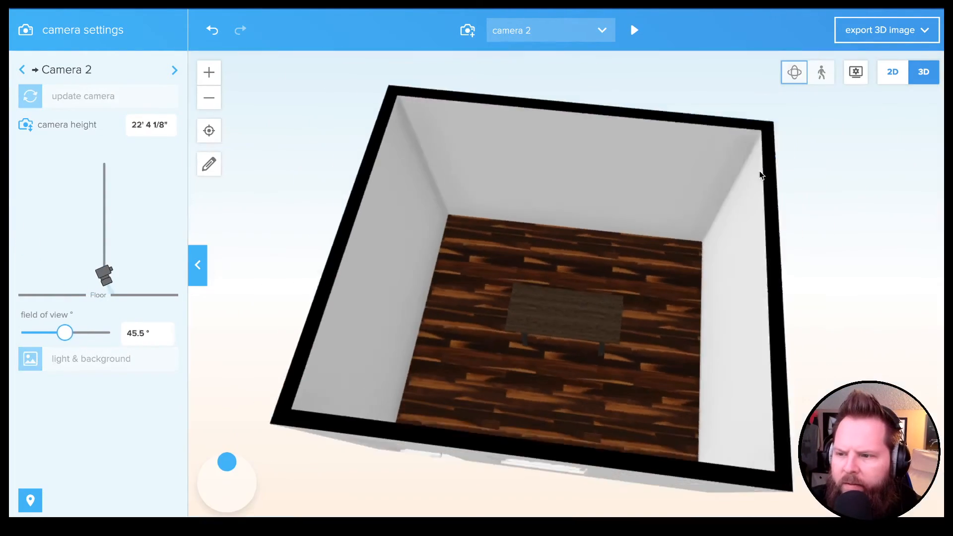
drag(734, 272, 662, 308)
scroll(695, 300, down, 2)
scroll(680, 293, up, 5)
scroll(679, 290, up, 5)
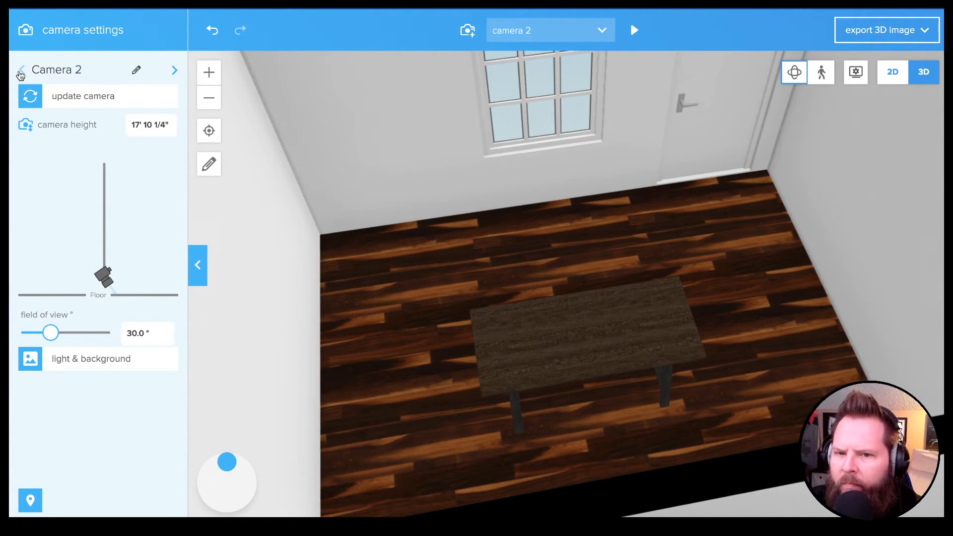
click(21, 71)
click(21, 71)
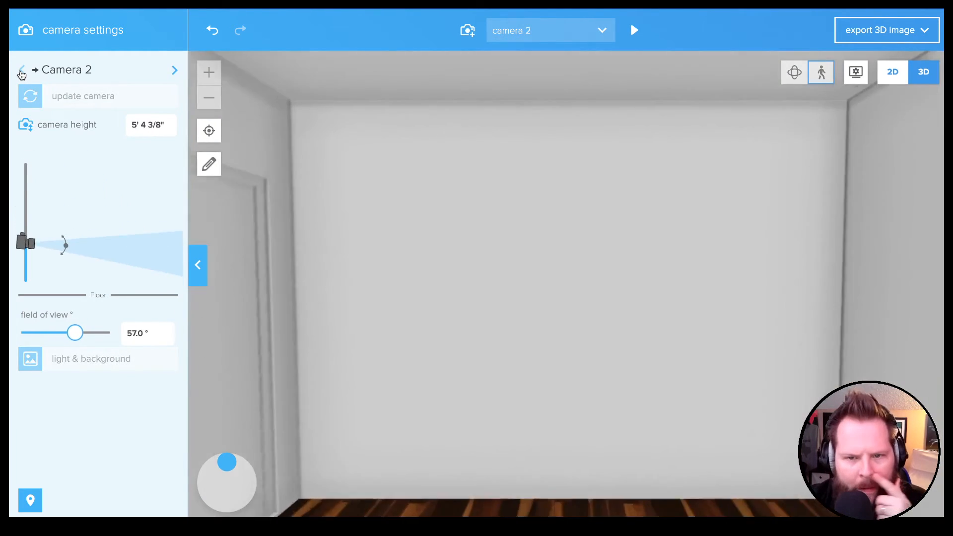
click(22, 71)
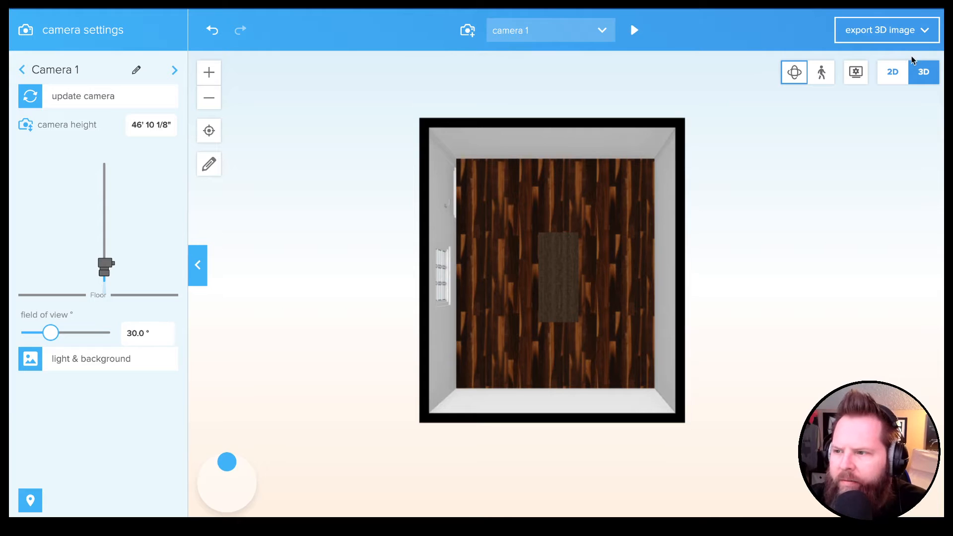
Return to the 2D plan and change its style to black-and-white outline, then to the plain colour-filled style.
click(893, 73)
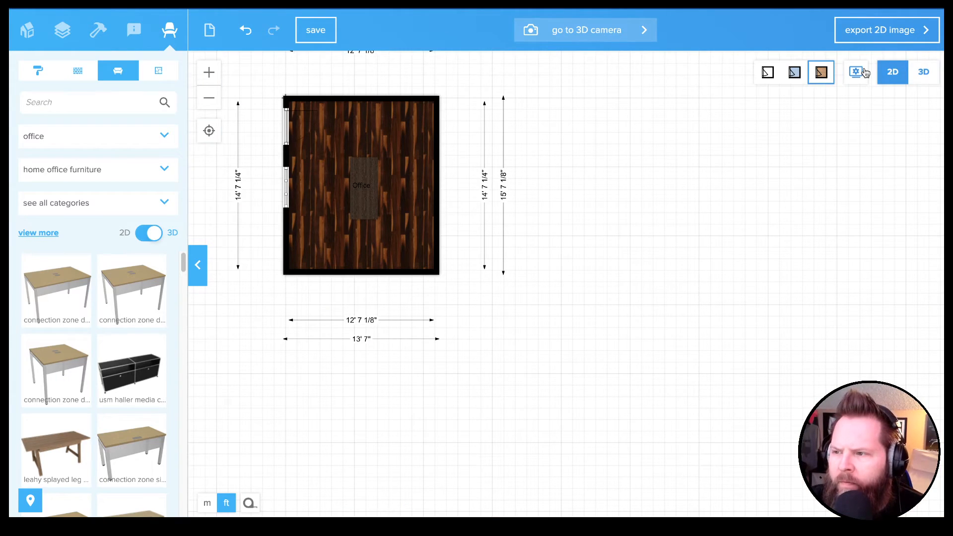
click(767, 73)
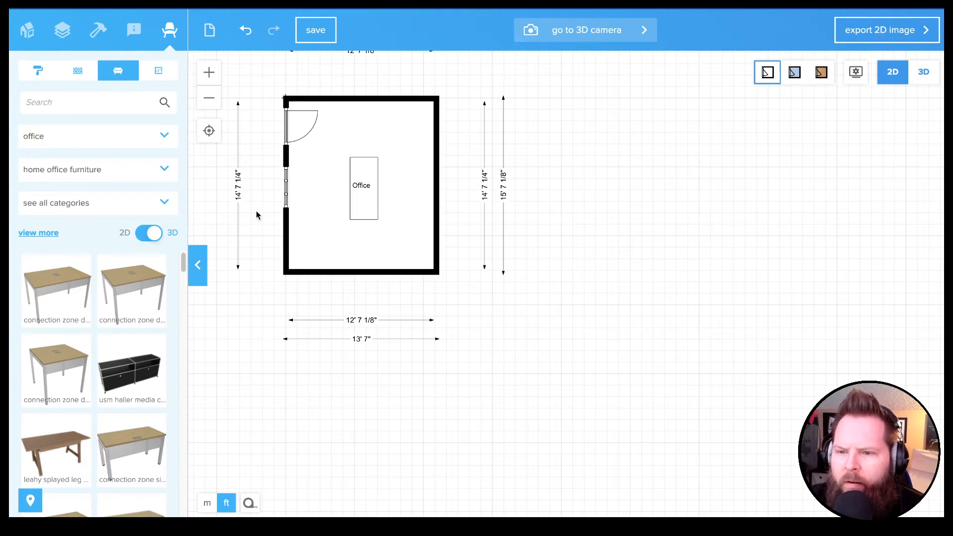
click(795, 73)
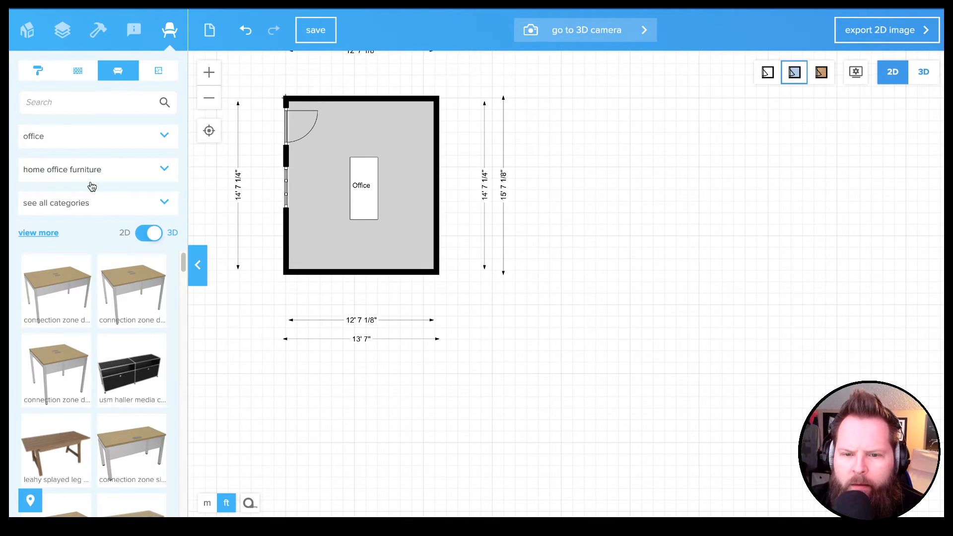
Place an Intellect Wave task chair beside the office table on the side away from the window, rotated to -90° to face the table.
scroll(181, 281, down, 3)
drag(181, 282, 390, 193)
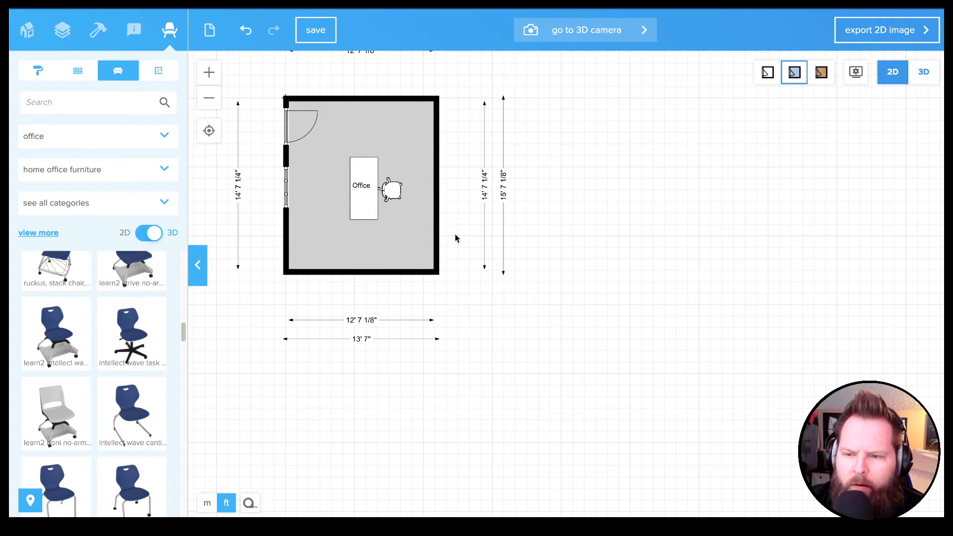
click(392, 190)
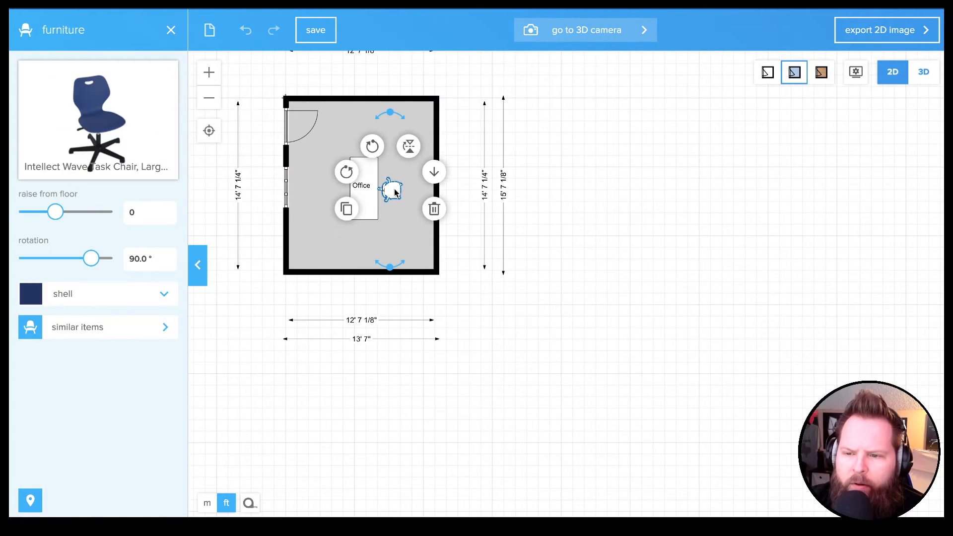
click(373, 148)
click(373, 148)
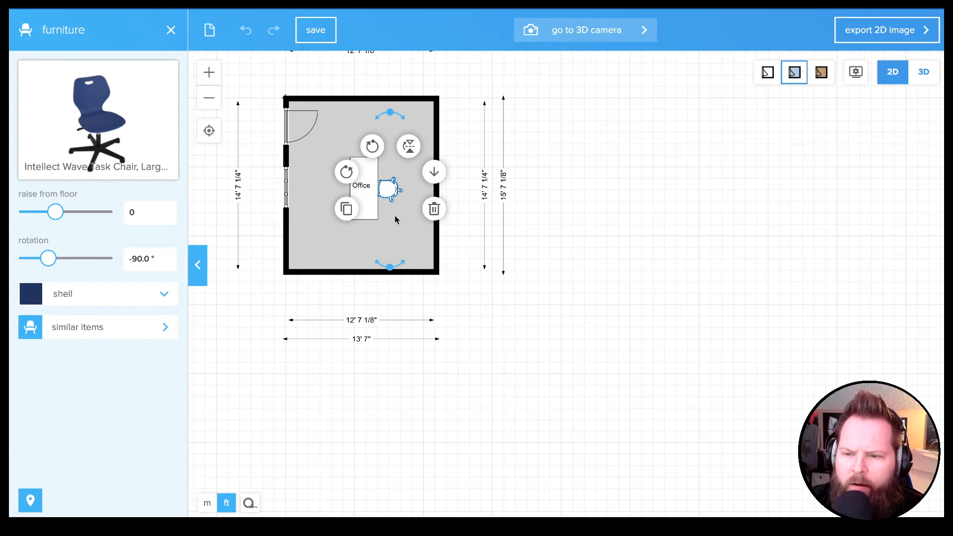
click(402, 242)
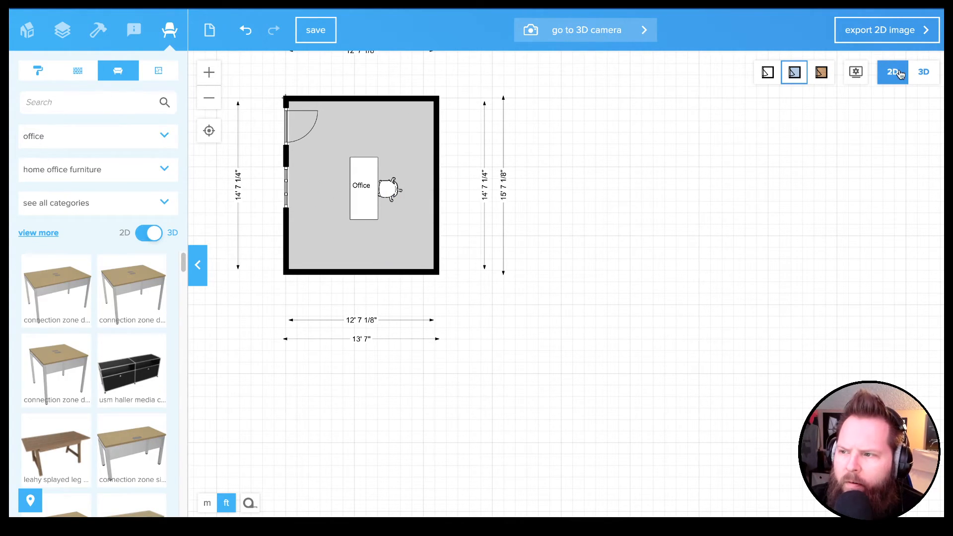
Inspect the chair and table in 3D from an orbited view, and return to the 2D plan.
click(923, 74)
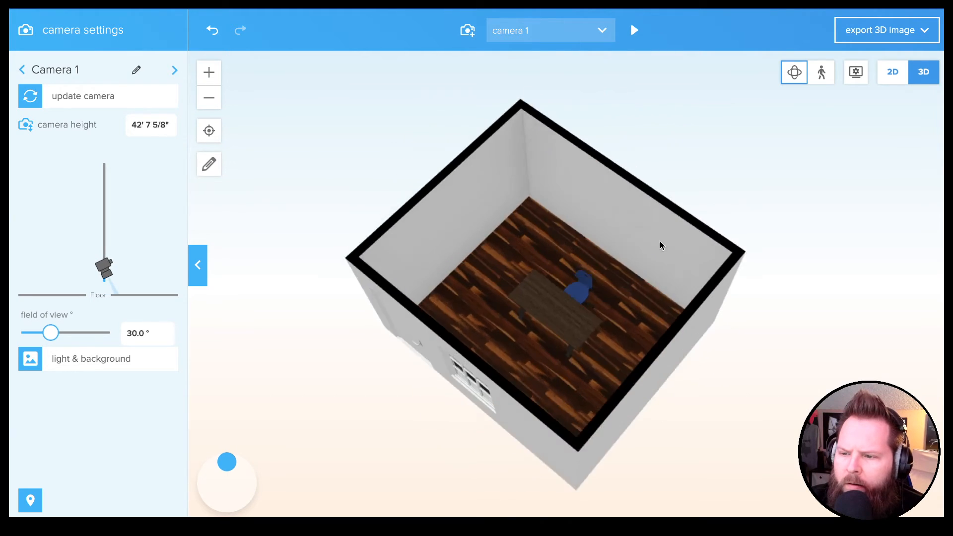
drag(694, 220, 574, 250)
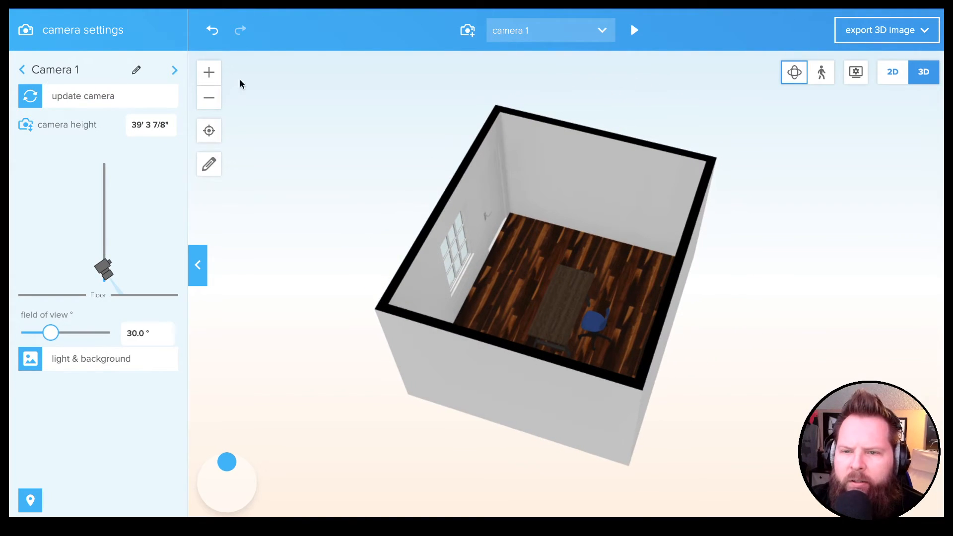
click(901, 69)
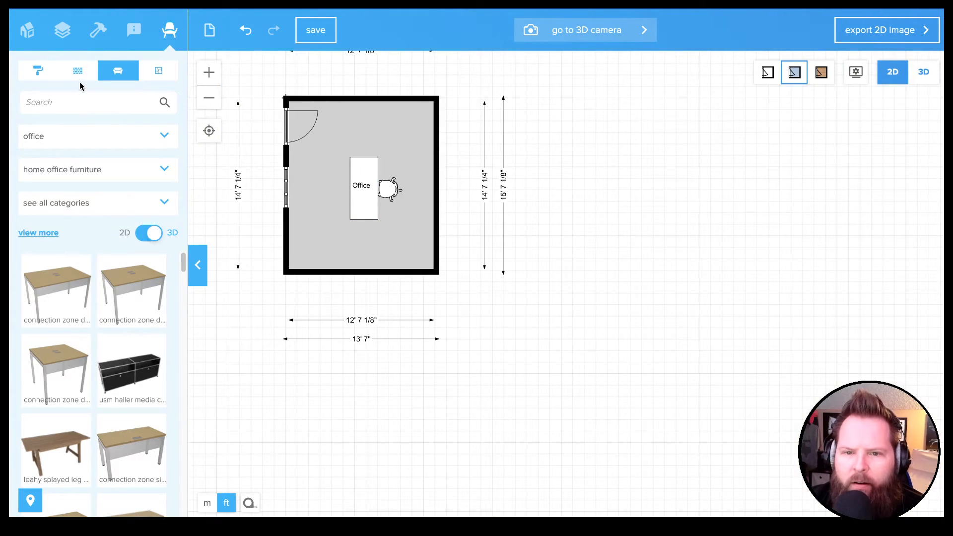
Search the furniture library for "bookshelf" and place the oak match shelf unit against the middle of the office's lower wall.
click(64, 98)
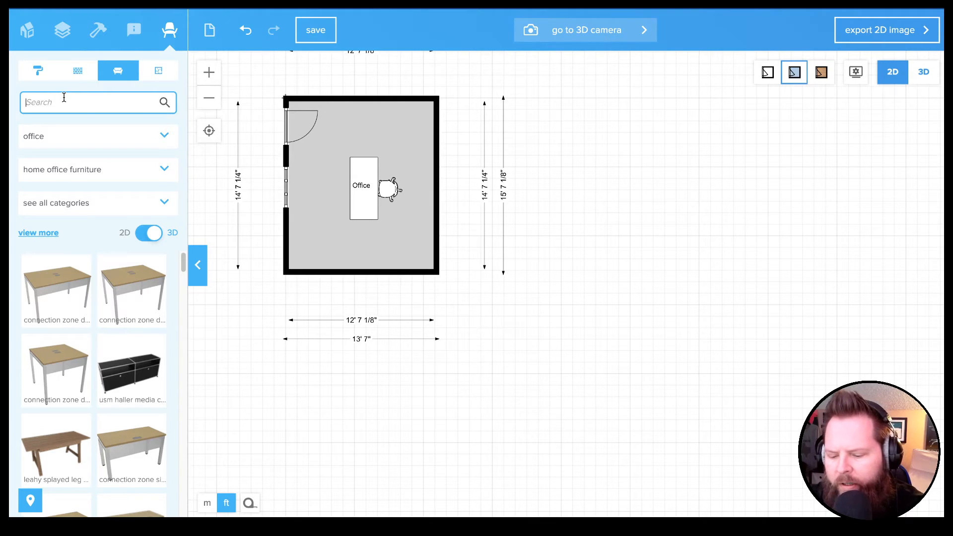
text(bookshelf)
key(Return)
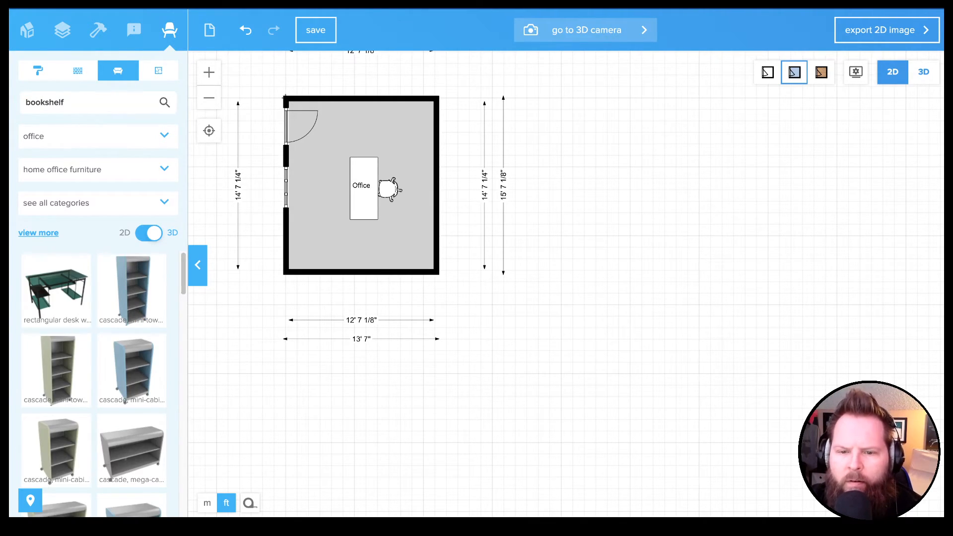
scroll(88, 358, down, 3)
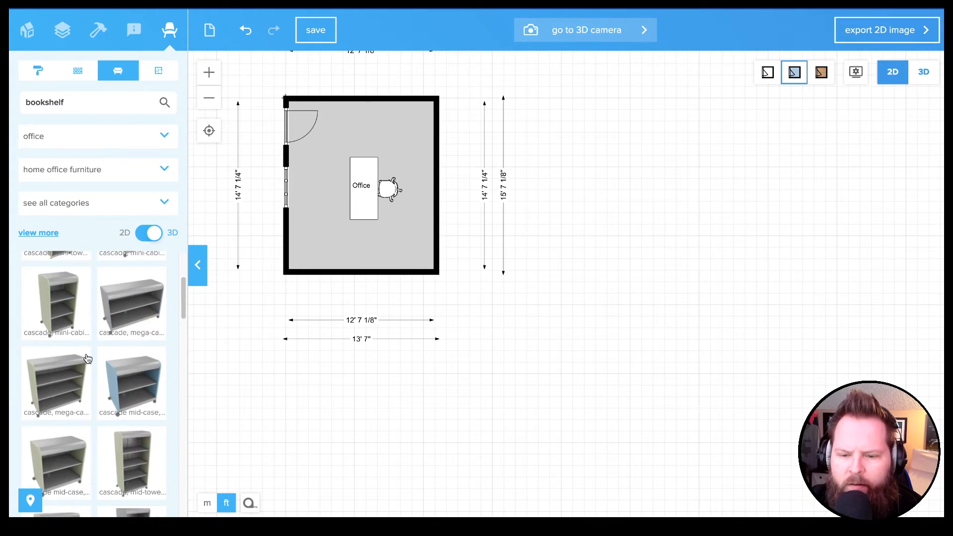
scroll(88, 359, down, 6)
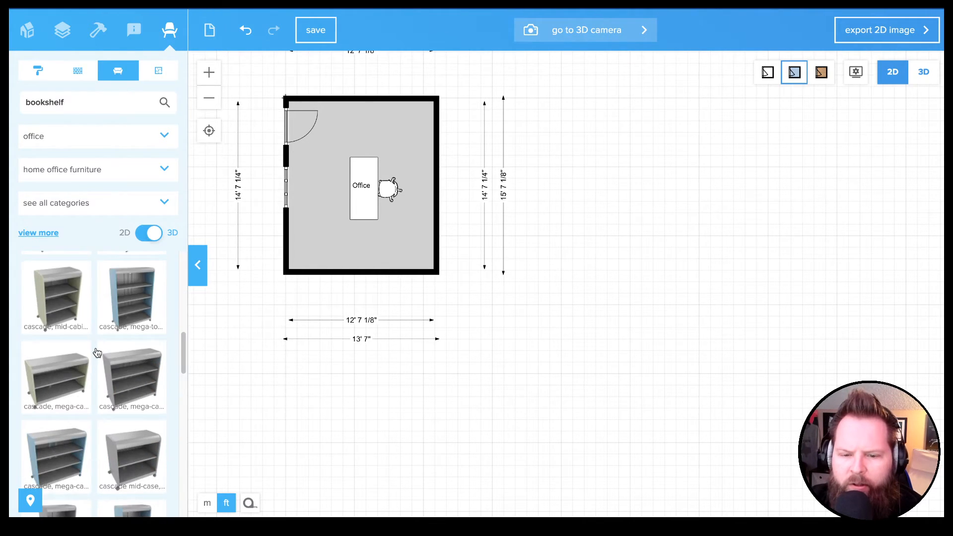
scroll(96, 358, down, 5)
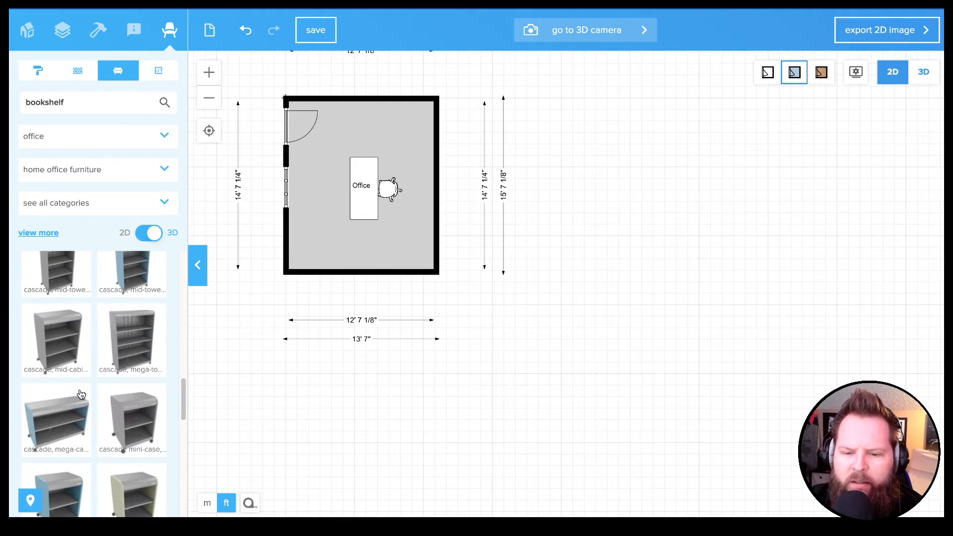
scroll(82, 393, down, 5)
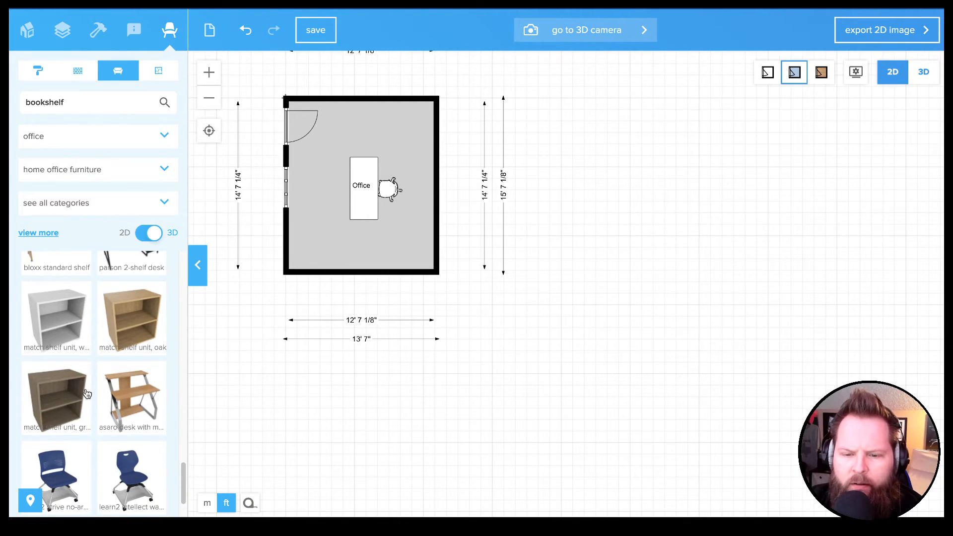
scroll(87, 394, down, 1)
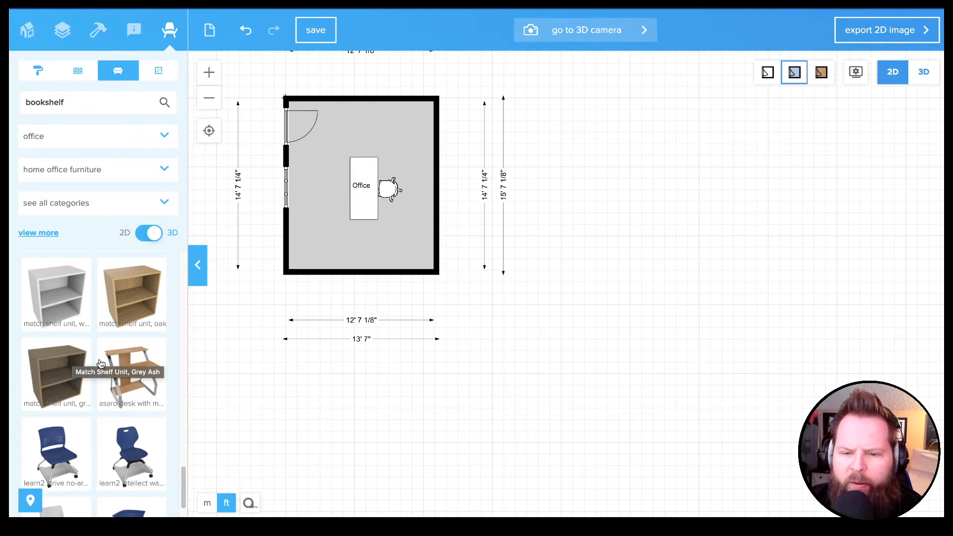
scroll(101, 364, up, 2)
drag(135, 343, 365, 267)
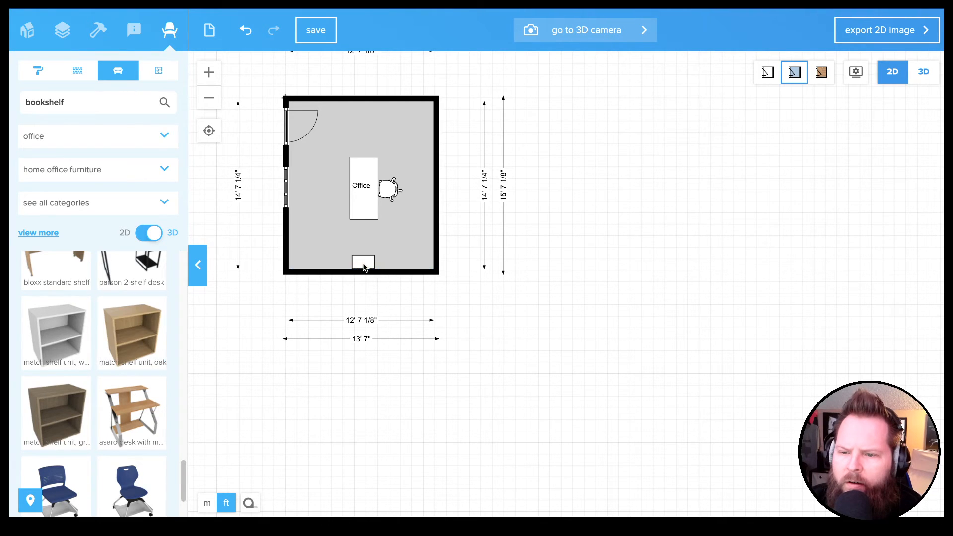
click(400, 261)
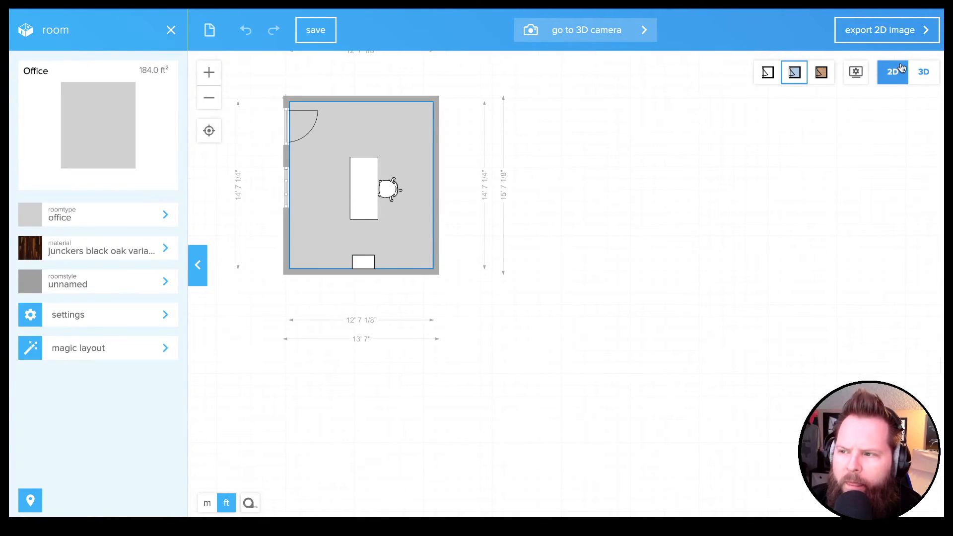
Examine the shelf unit and the rest of the office furniture in 3D from several angles, and return to the 2D plan.
click(915, 79)
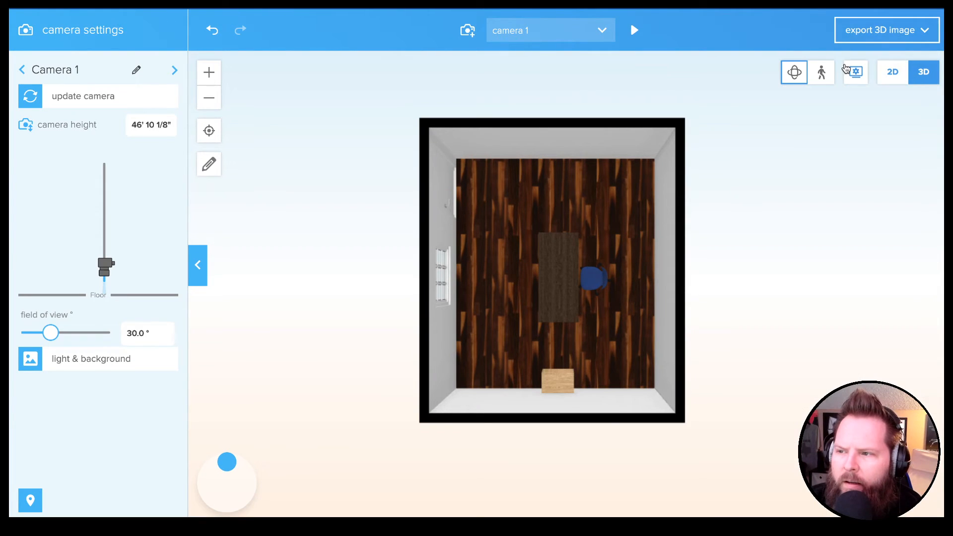
drag(591, 345, 679, 321)
scroll(678, 325, up, 5)
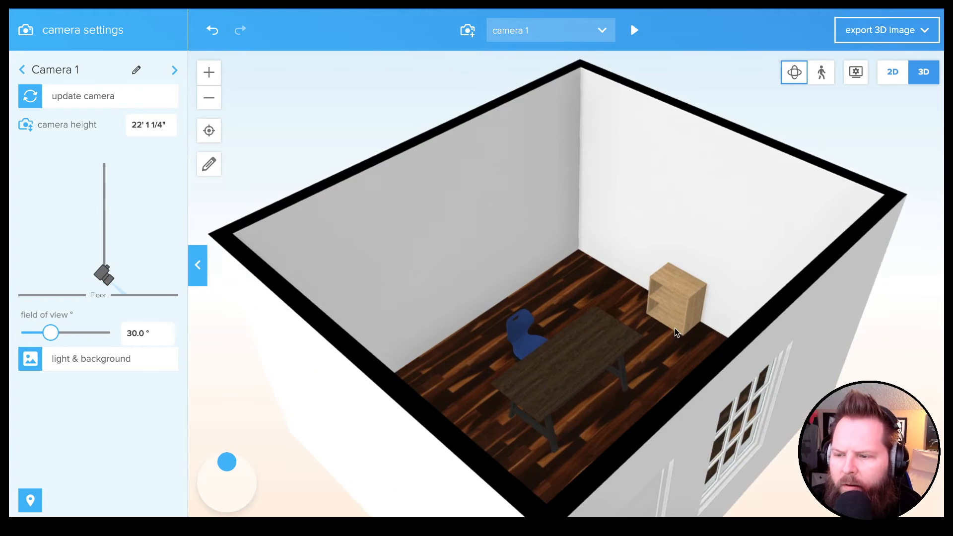
drag(824, 440, 695, 396)
scroll(695, 395, down, 3)
scroll(695, 395, down, 5)
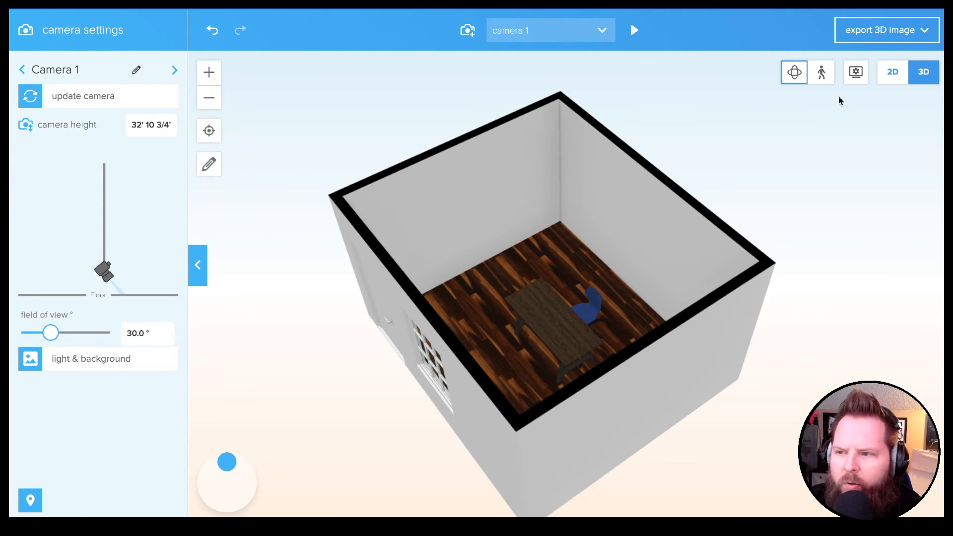
click(893, 72)
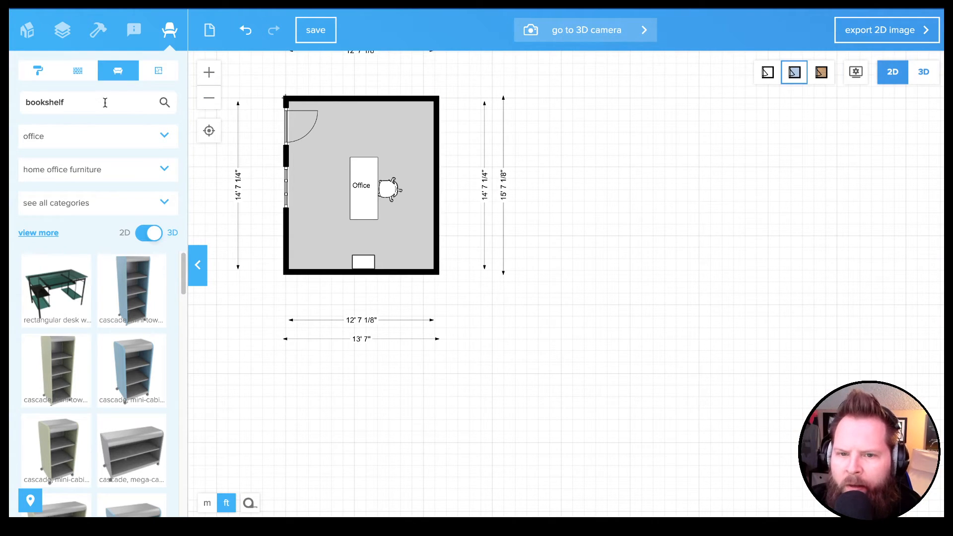
click(62, 31)
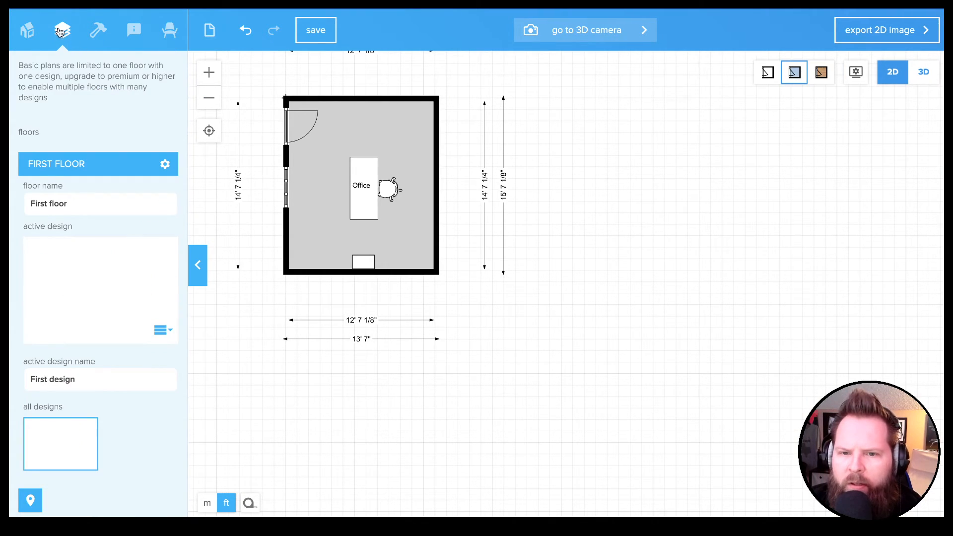
click(27, 37)
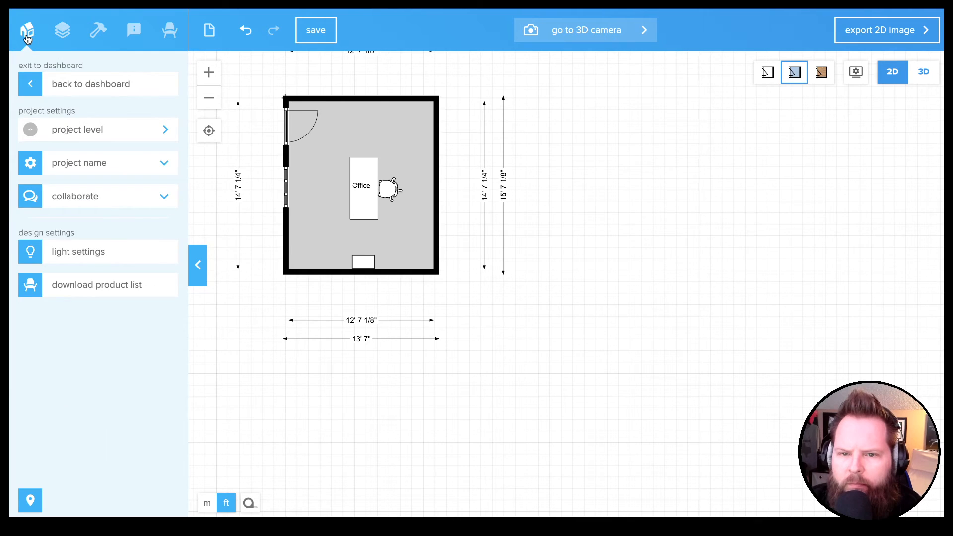
Draw walls from the office's upper-right corner, about 17 ft across, 24 ft down and 30 ft back, closing an L-shaped room at its lower-left corner.
click(107, 34)
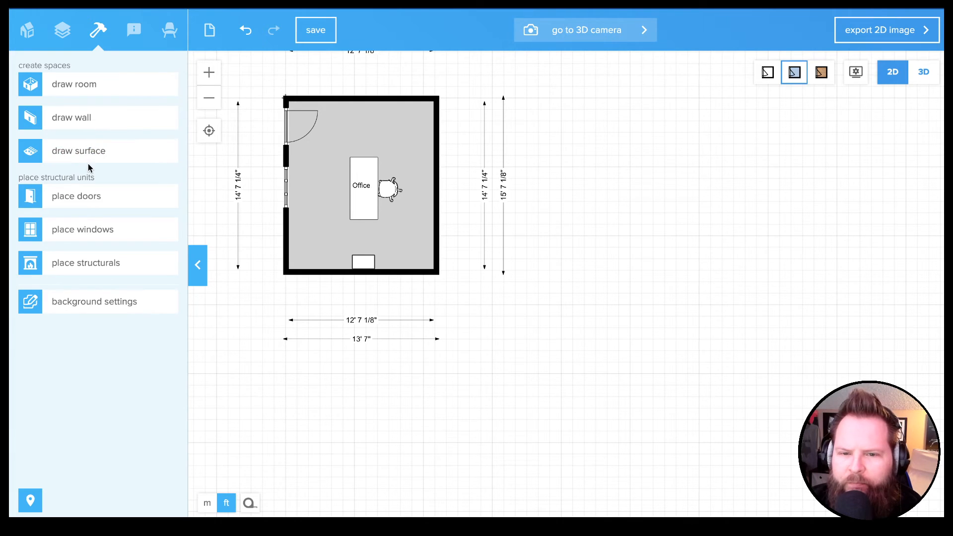
click(76, 117)
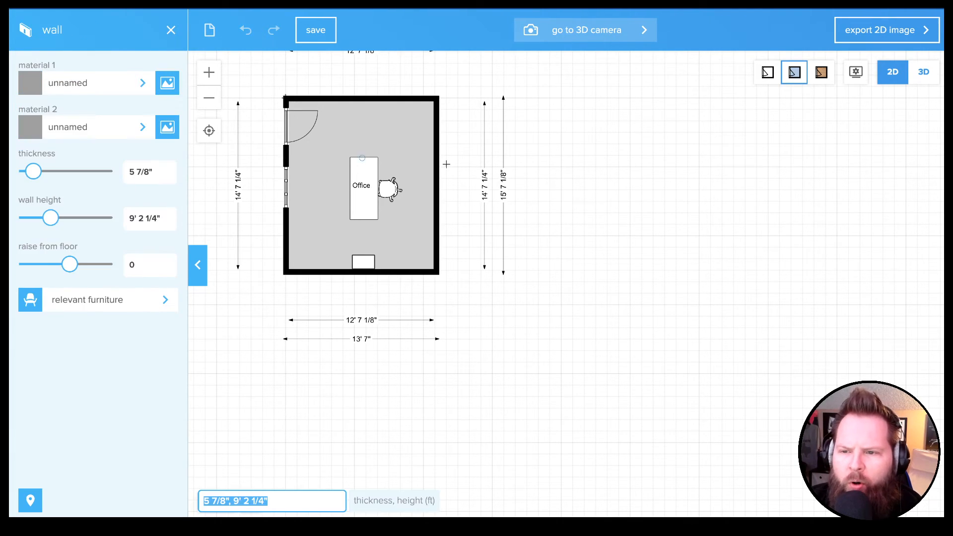
click(437, 98)
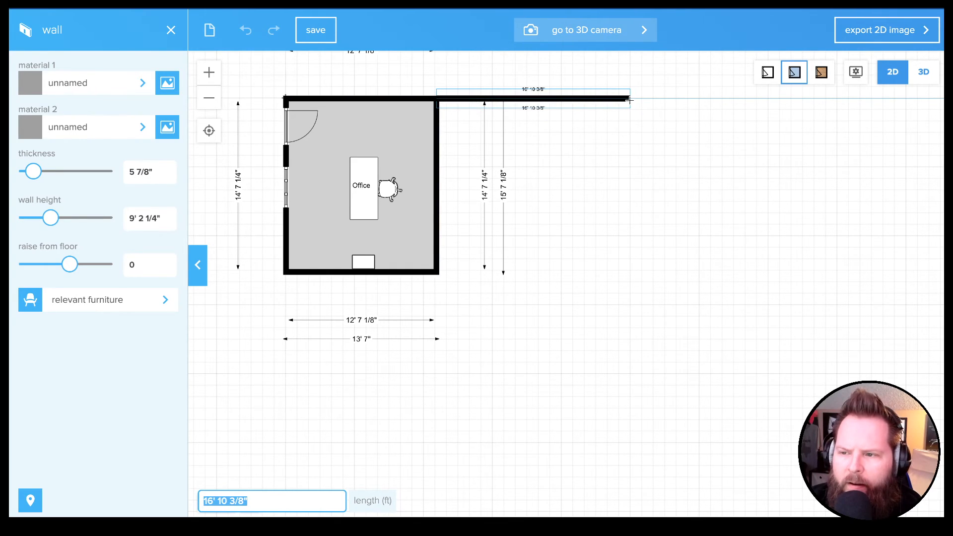
click(629, 100)
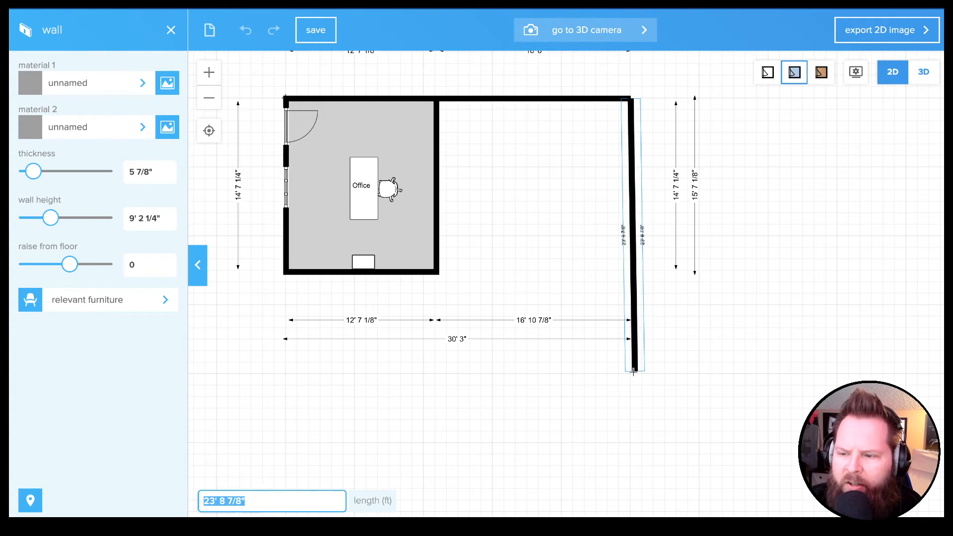
click(631, 372)
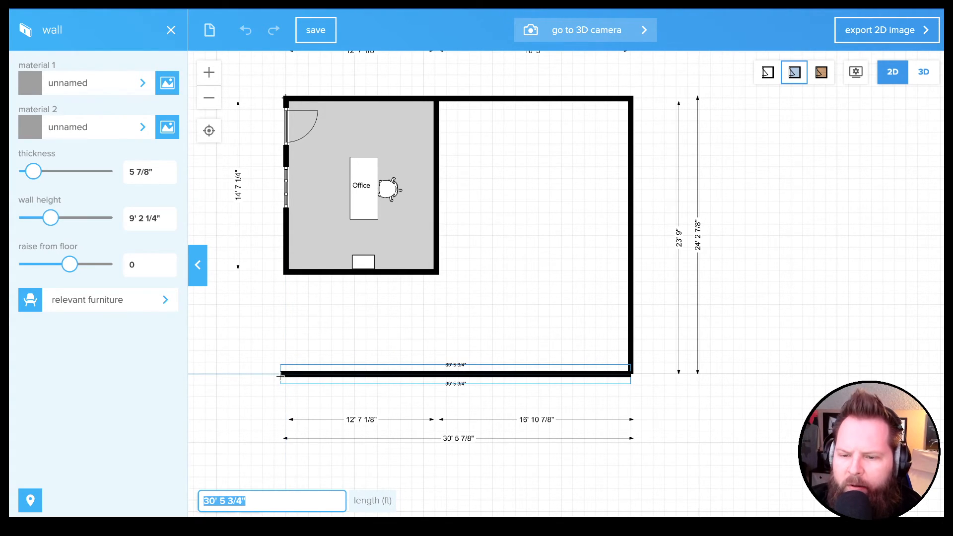
click(286, 373)
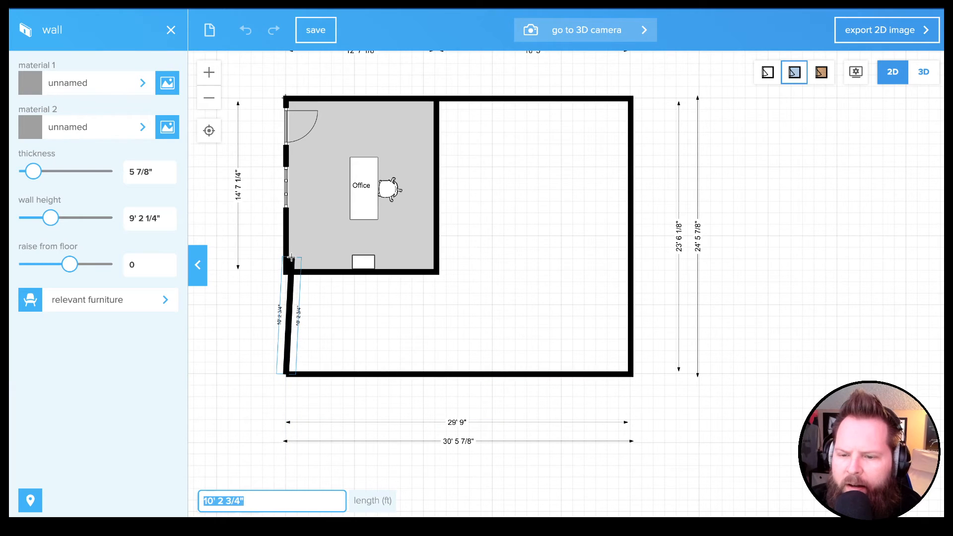
click(287, 272)
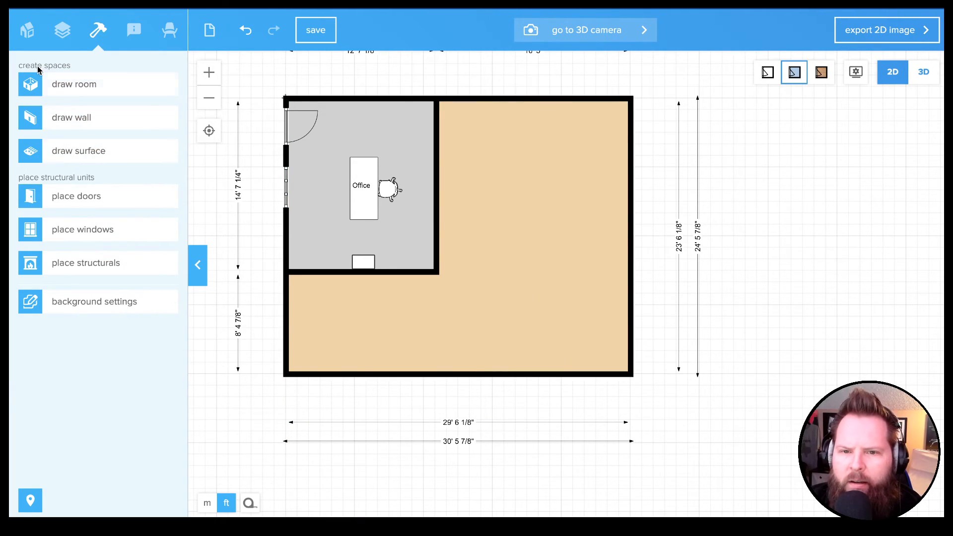
click(134, 29)
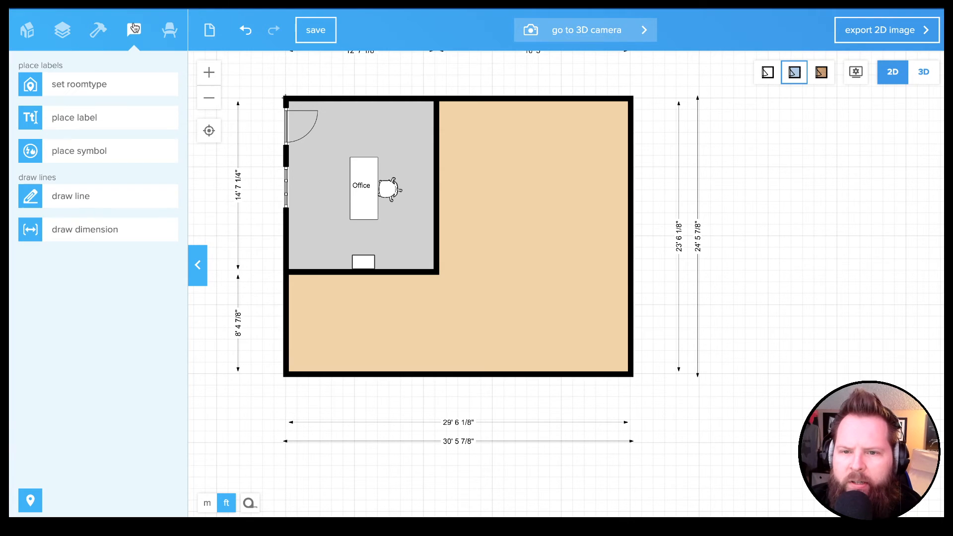
click(62, 31)
Place a standard door near the left end of the office's lower wall, opening into the office with its hinge on the left.
click(97, 29)
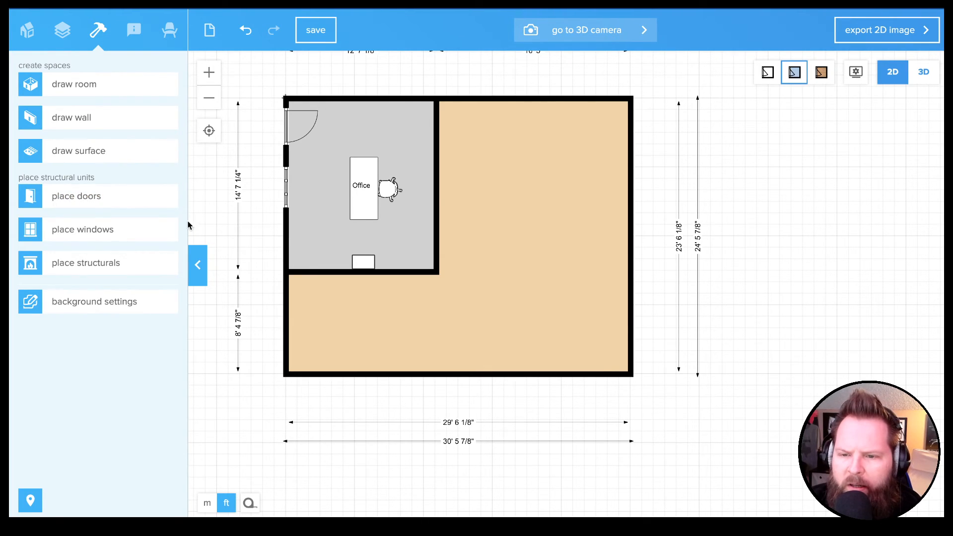
click(75, 196)
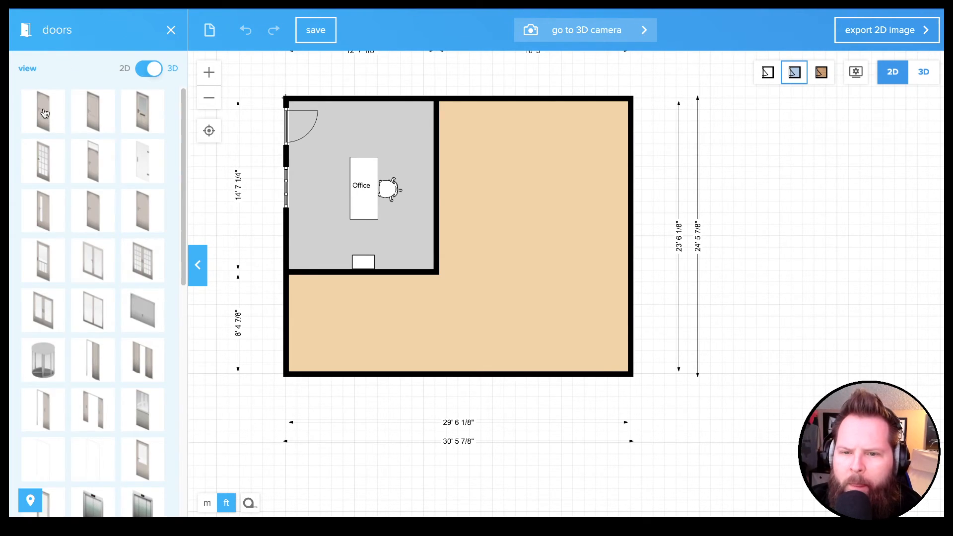
drag(45, 115, 316, 278)
click(315, 278)
click(333, 228)
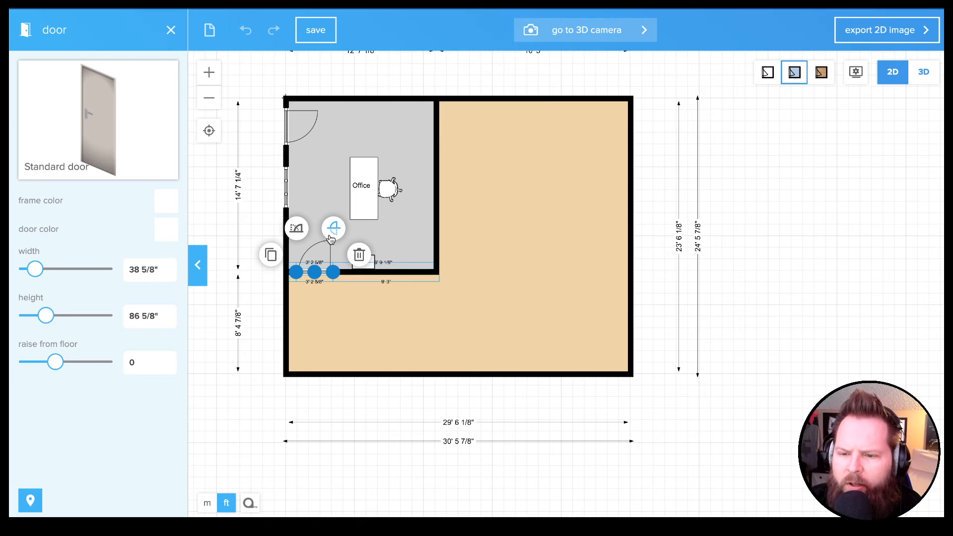
click(354, 322)
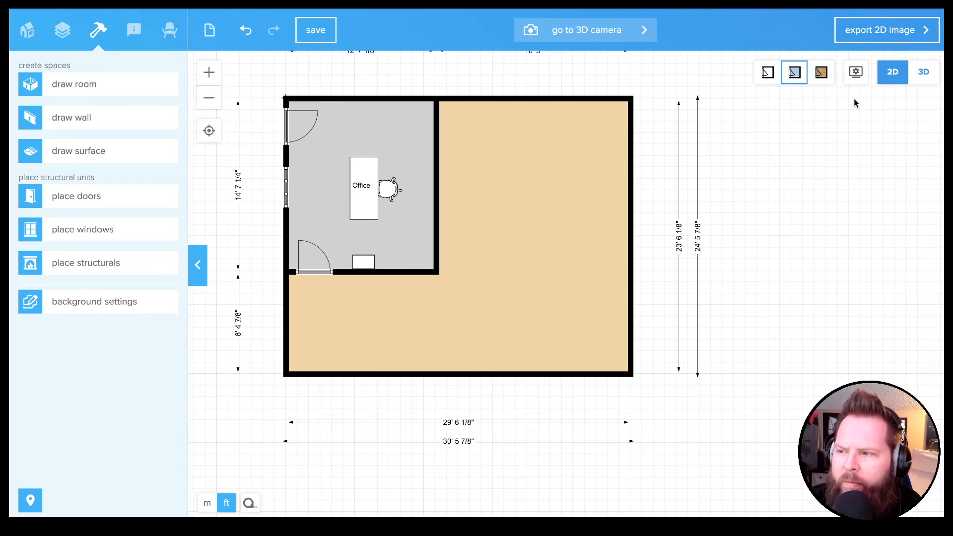
Examine the plan in 3D in walk-through mode, turning and moving outside to view the office's exterior wall with door and window.
click(913, 70)
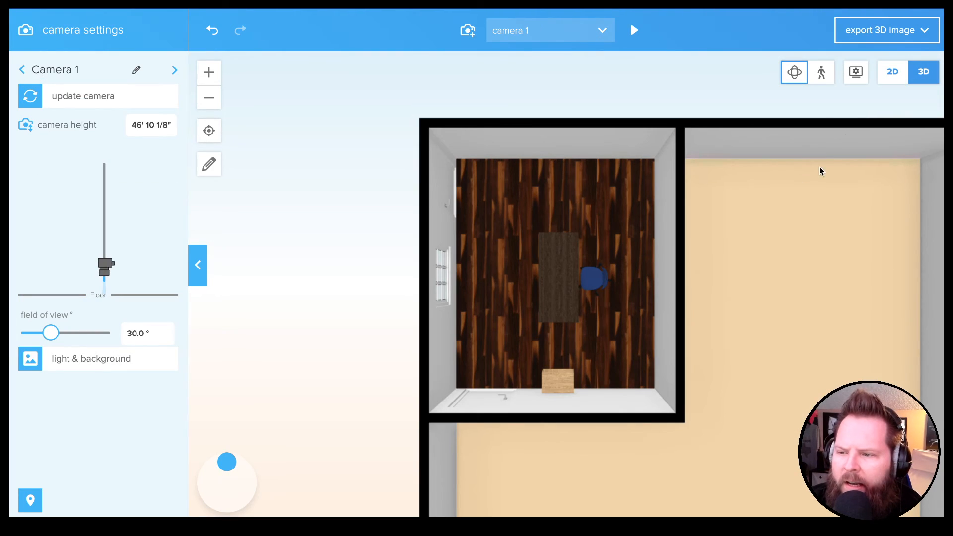
click(823, 73)
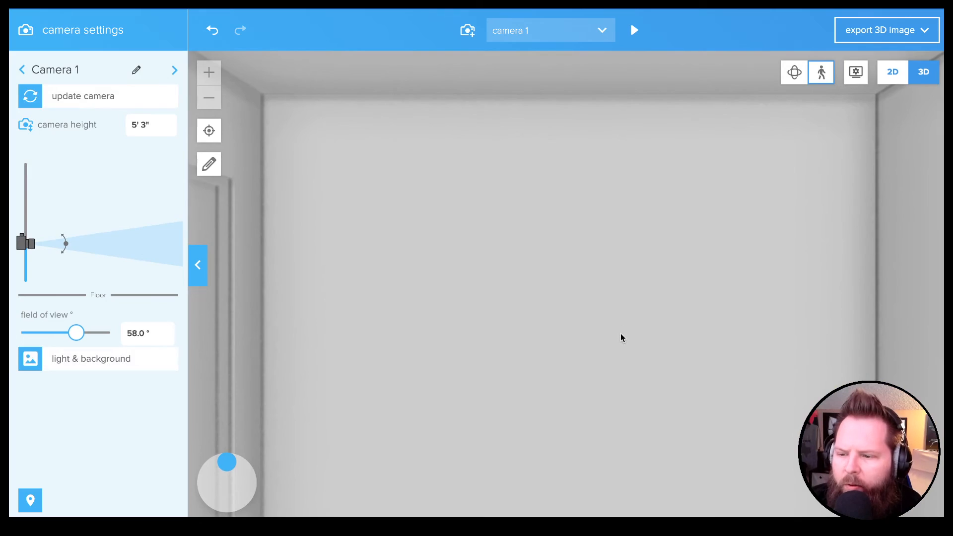
drag(626, 332, 319, 344)
key(s)
key(w)
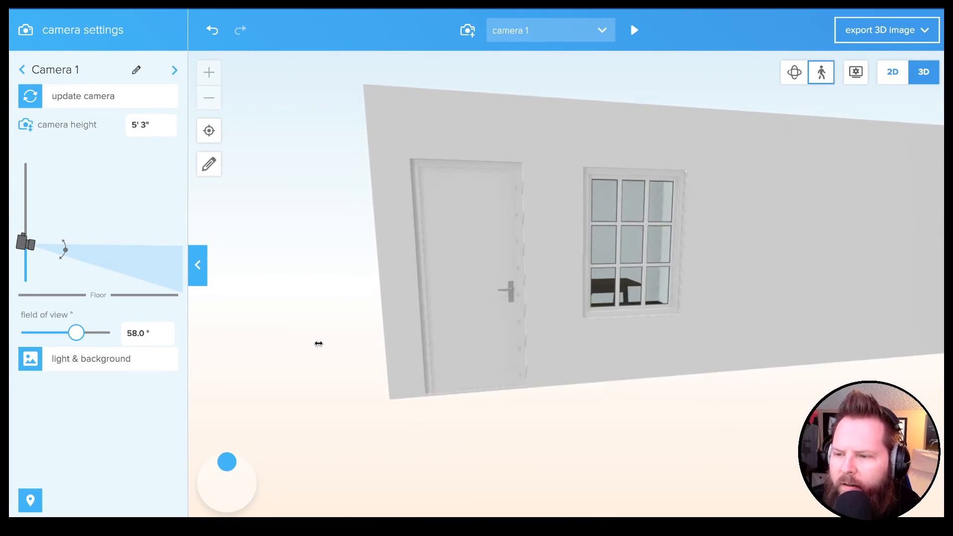
Return to the 2D plan, review the 2D image export settings, and close them without exporting.
click(893, 74)
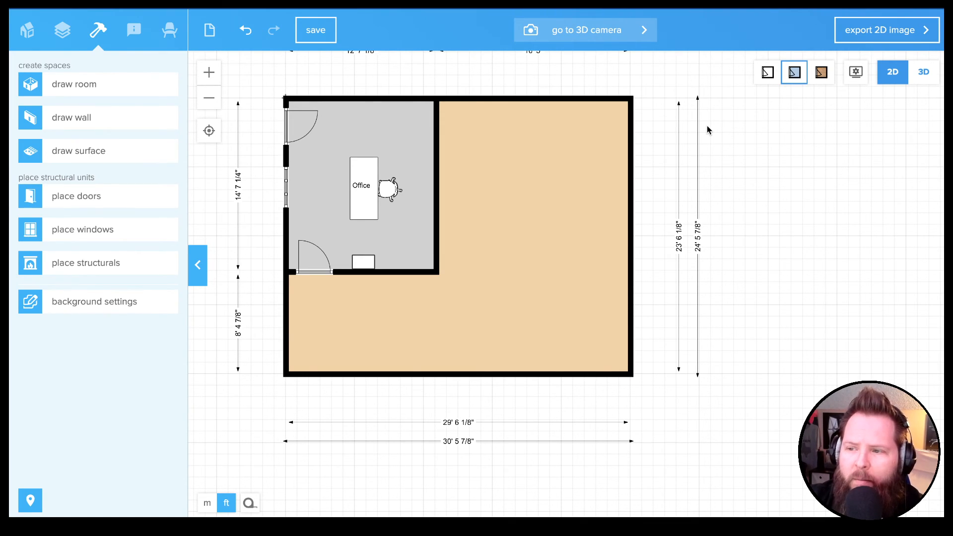
click(896, 36)
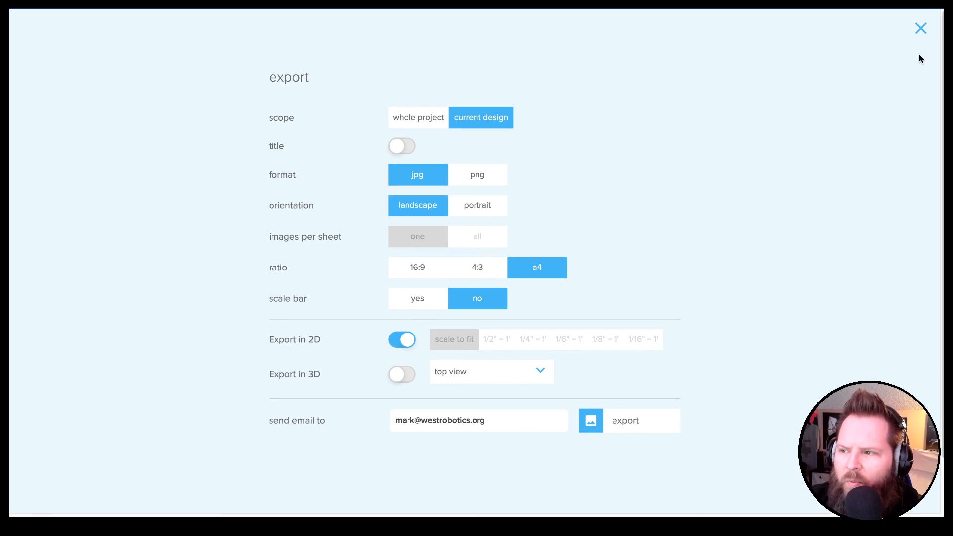
click(921, 28)
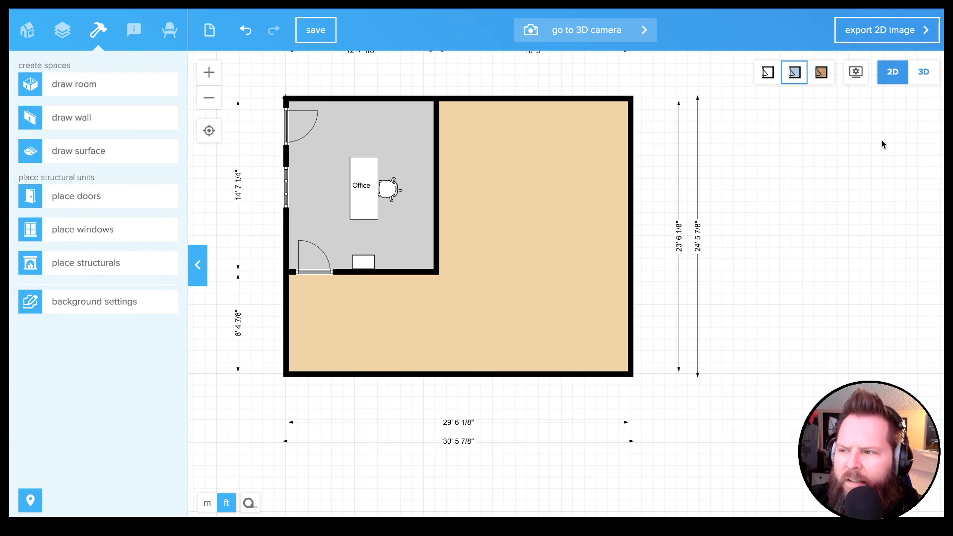
Export a fast-preview 3D image of the office and adjoining room from an angled overhead view, updating camera 1 with that view.
click(923, 73)
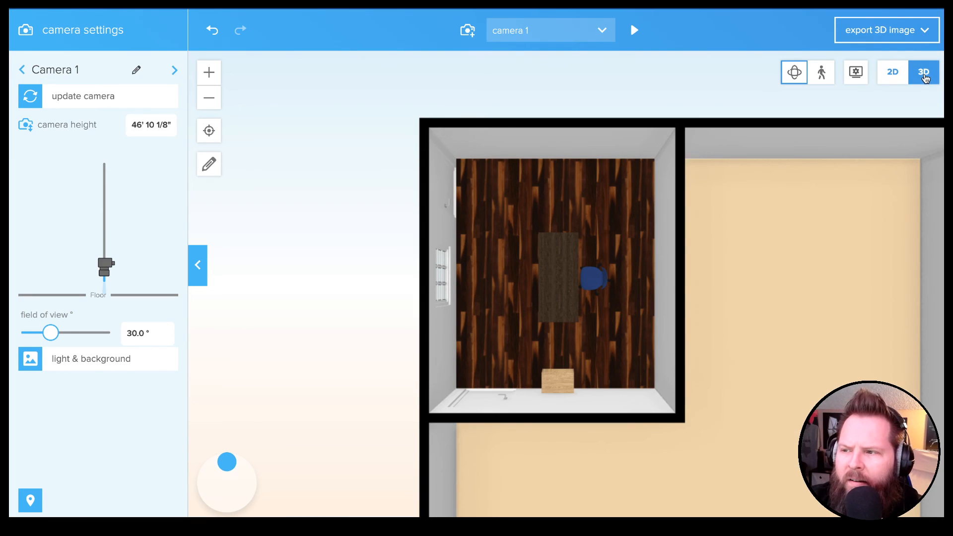
click(876, 39)
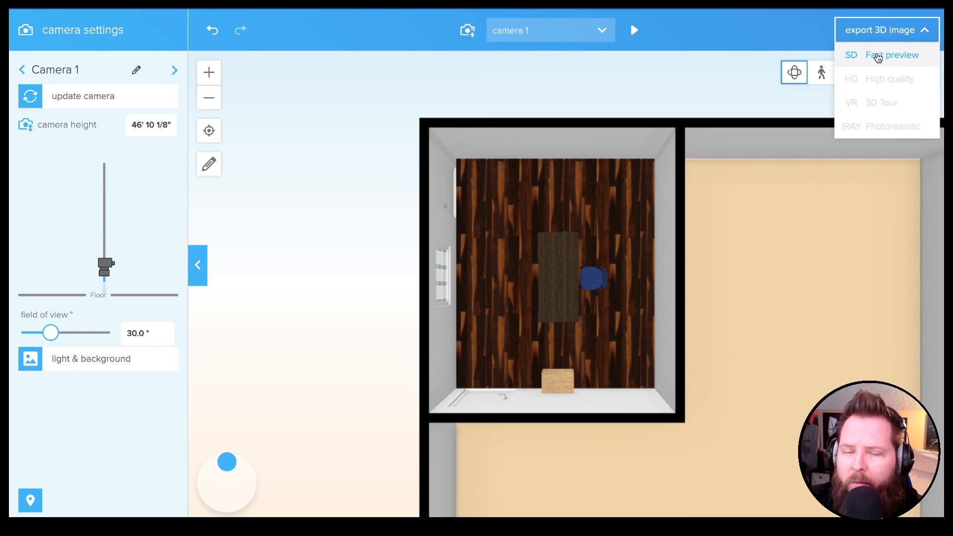
click(878, 56)
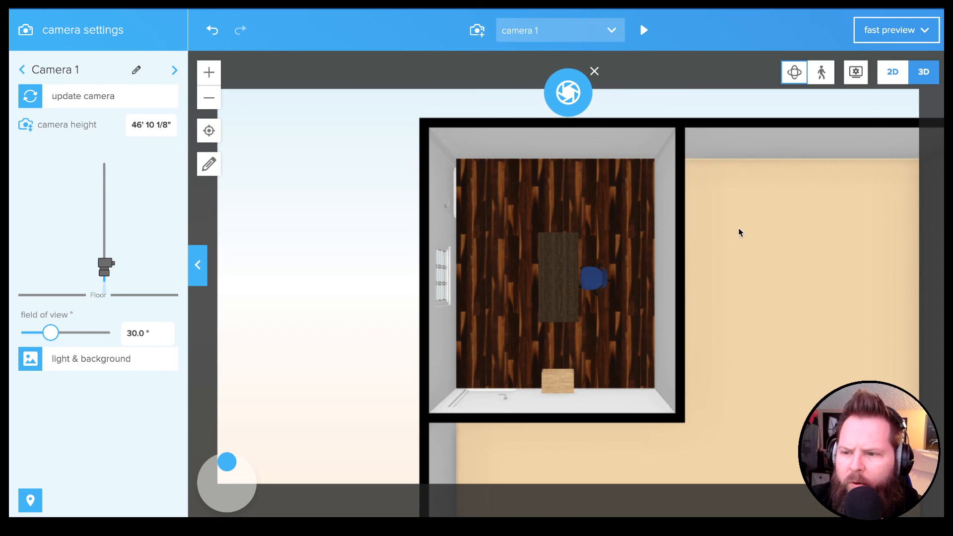
drag(698, 247, 671, 212)
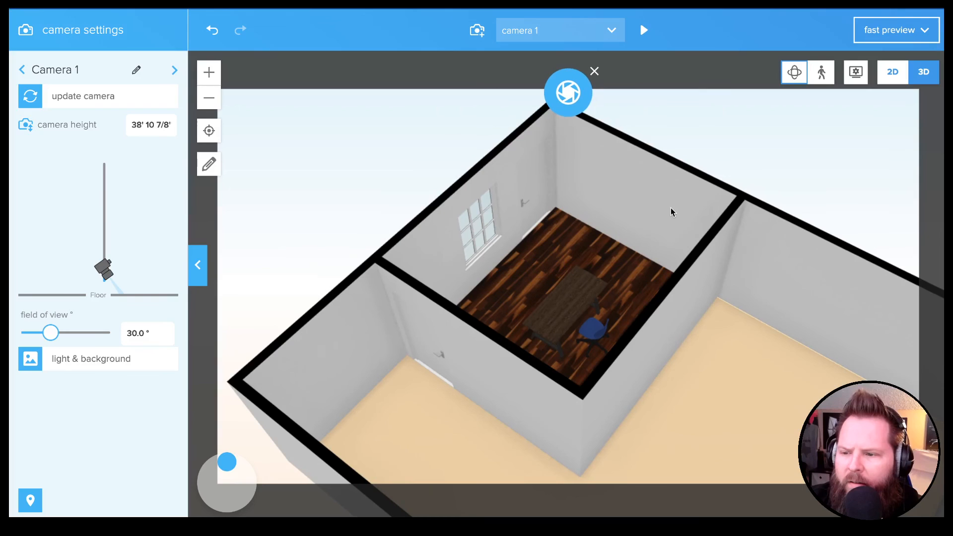
click(568, 93)
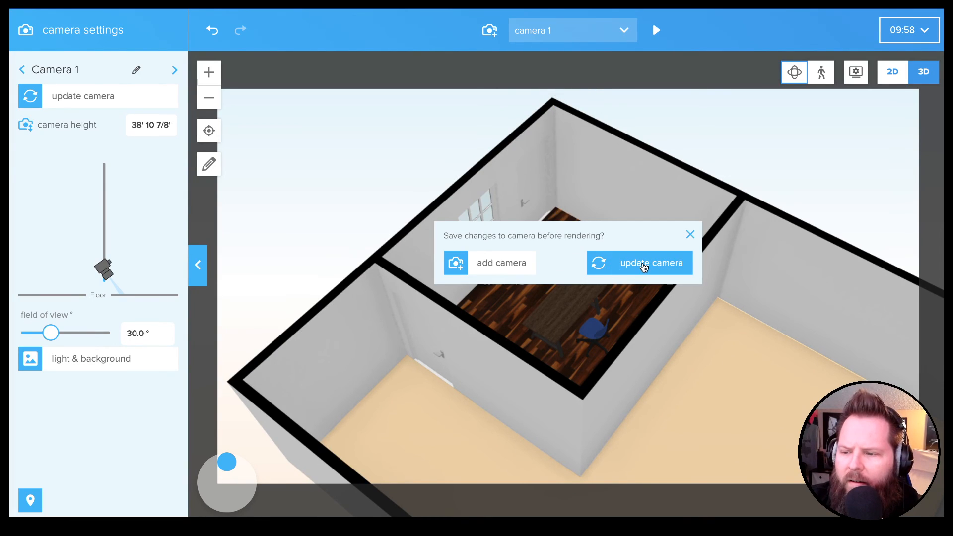
click(644, 266)
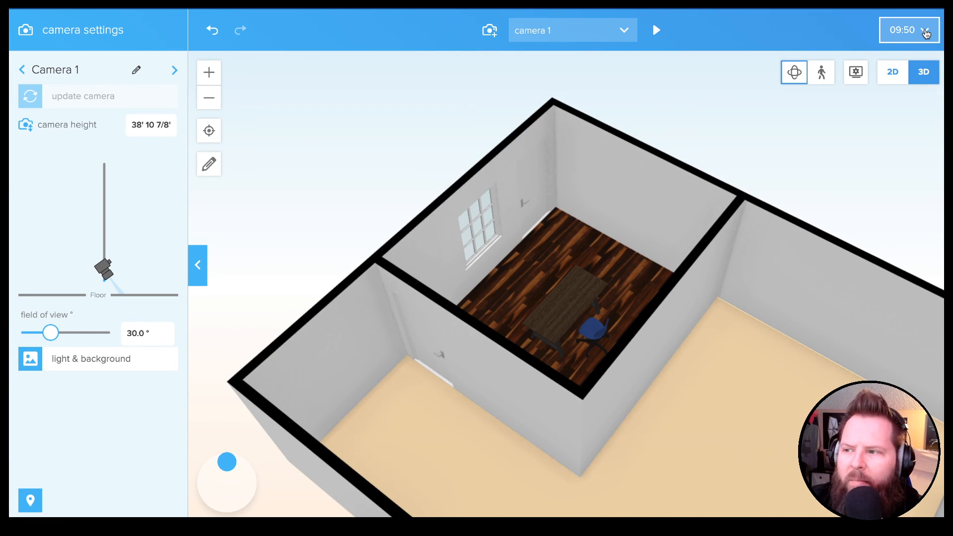
Check the waiting time for a new export, and open the list of finished exports filtered to Project 2.
click(926, 32)
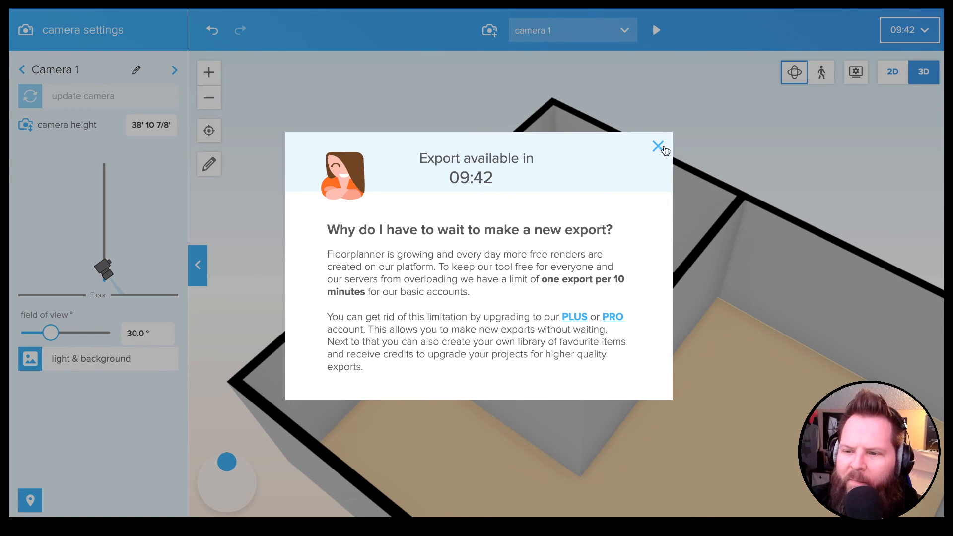
click(658, 147)
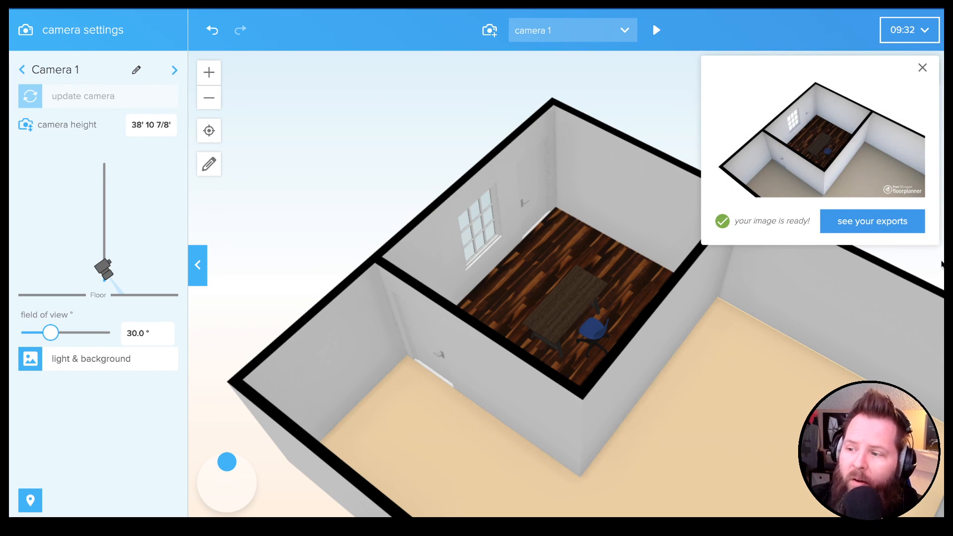
click(865, 226)
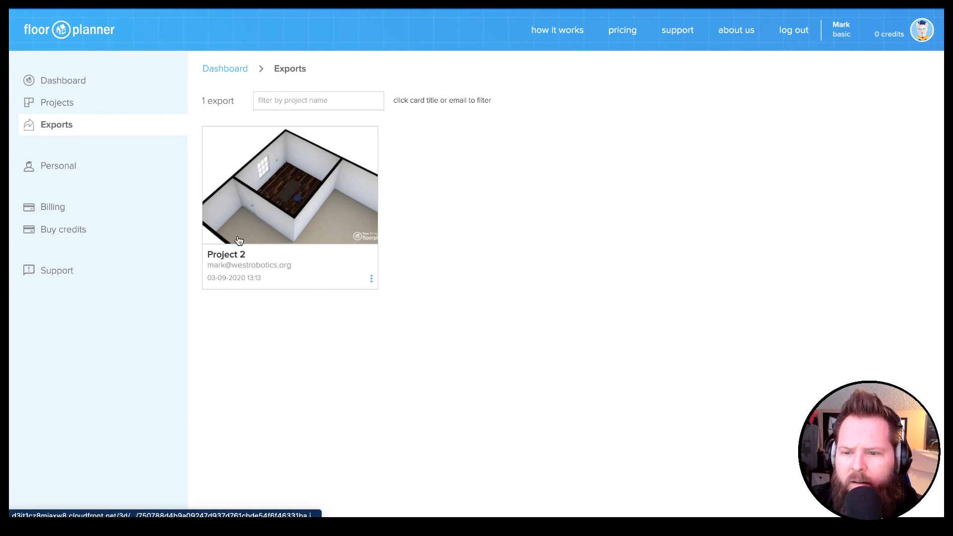
click(234, 255)
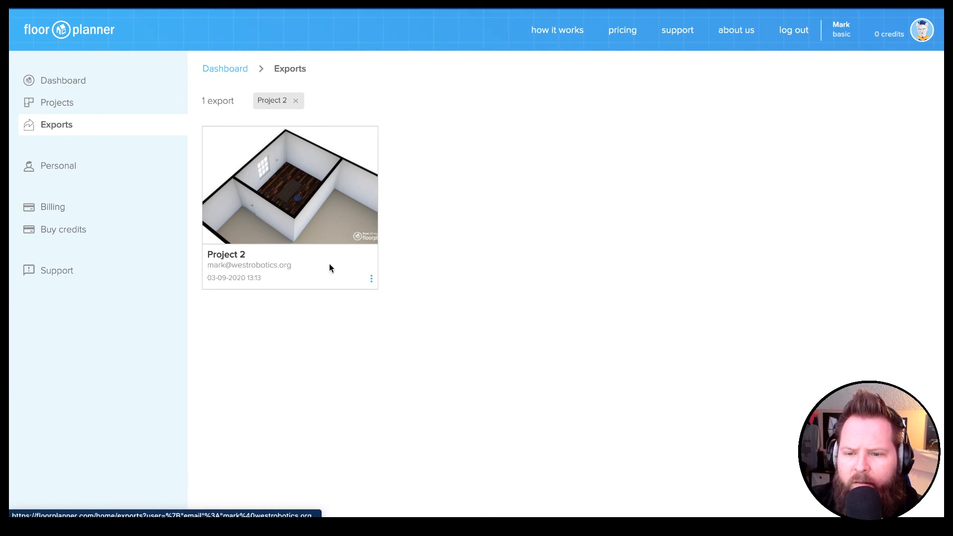